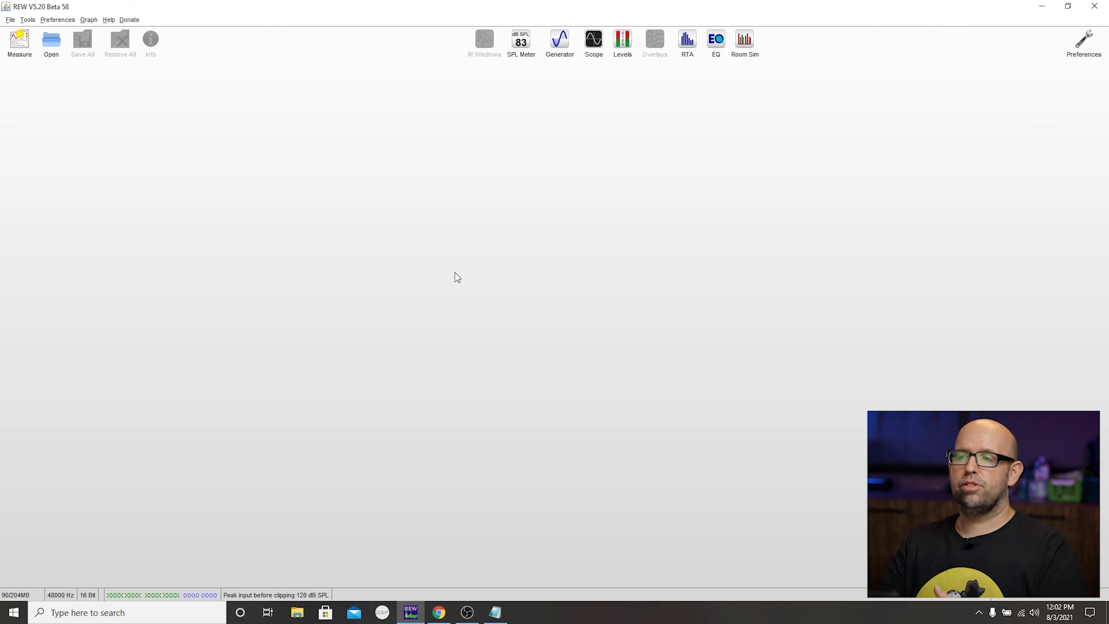
- Switch to the receiver's Setup Menu in the browser and review the speaker crossover and distance settings
left_click(438, 612)
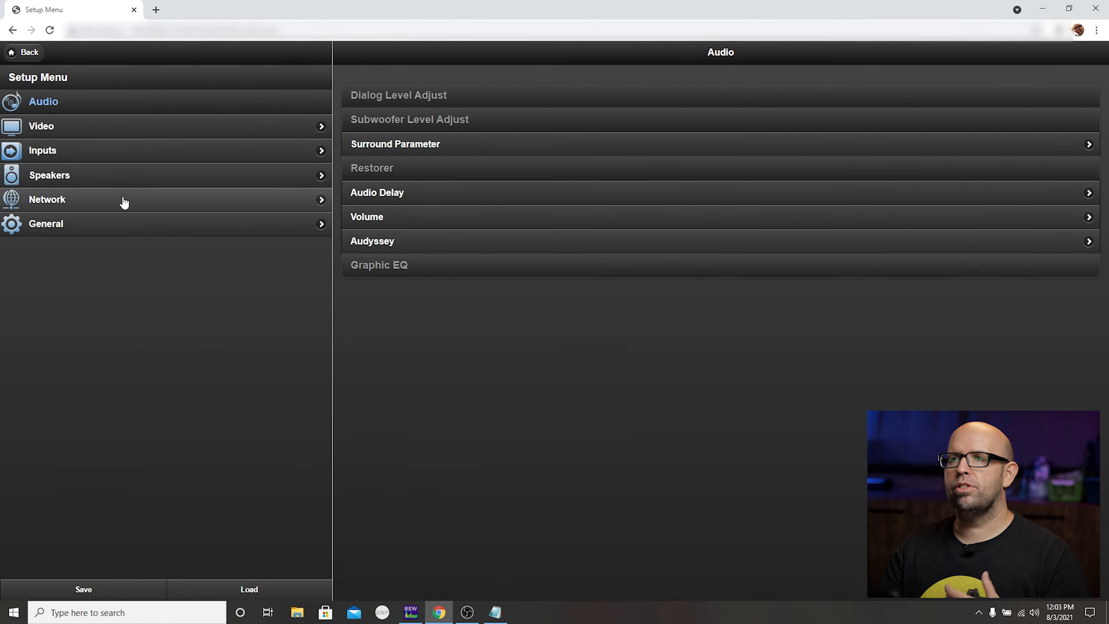
left_click(123, 184)
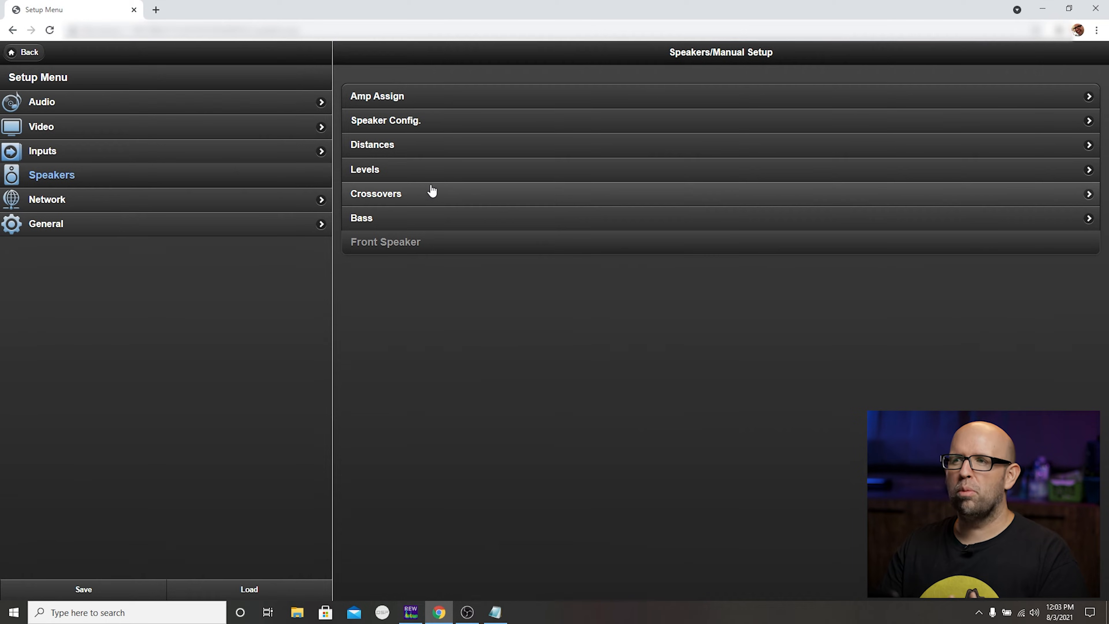
left_click(432, 191)
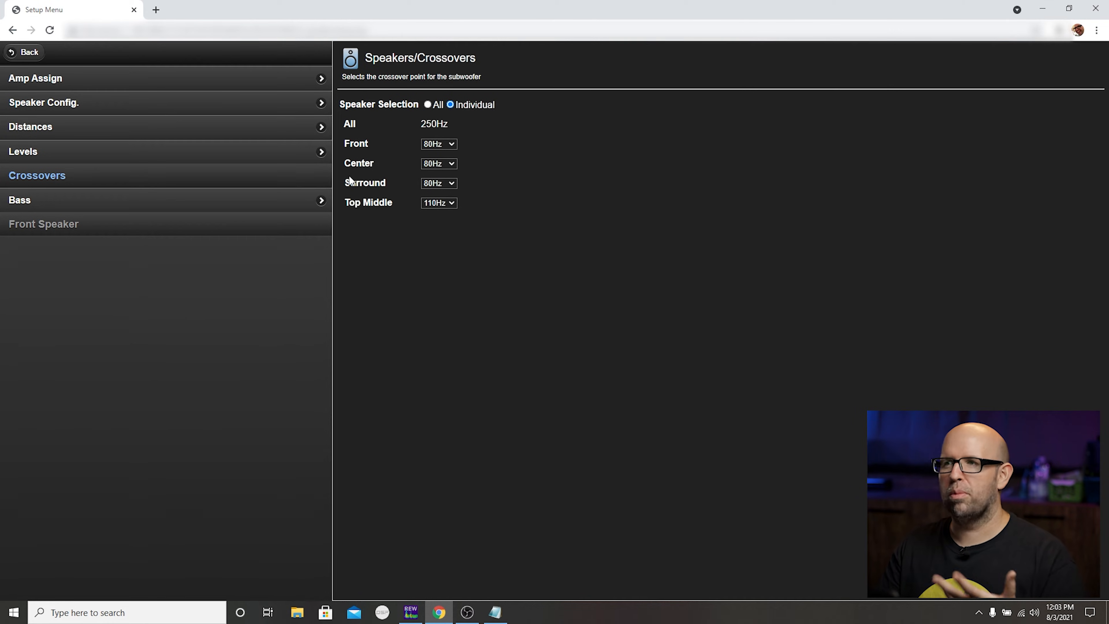
left_click(281, 133)
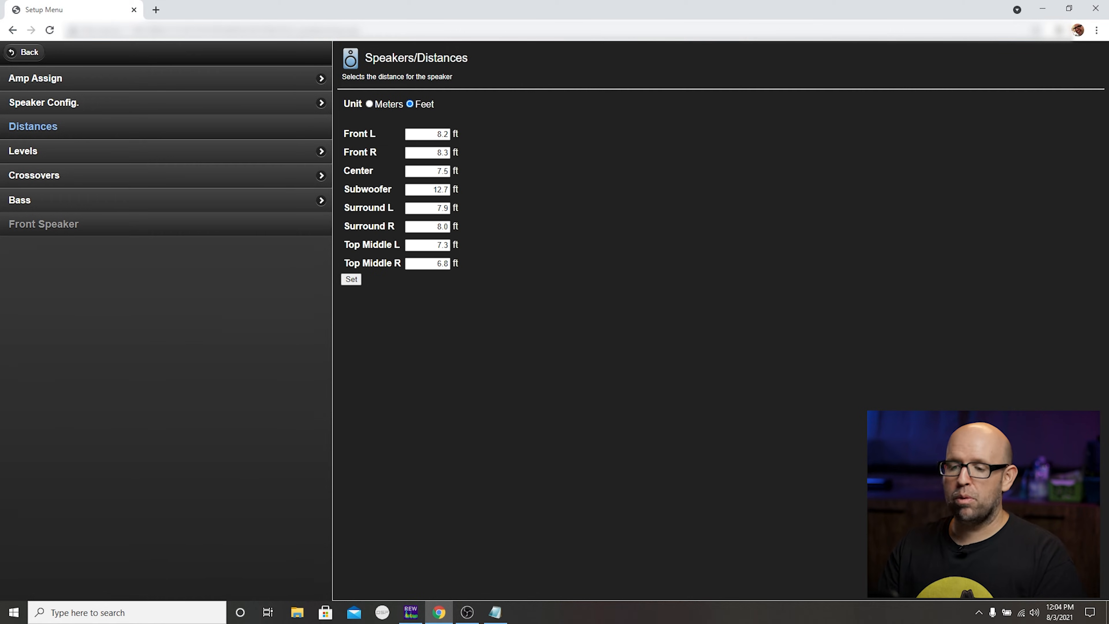
- Return to REW and play Speaker Cal (500 to 2000 Hz) pink noise at -12 dBFS on output L with the SPL meter open
key("alt+Tab")
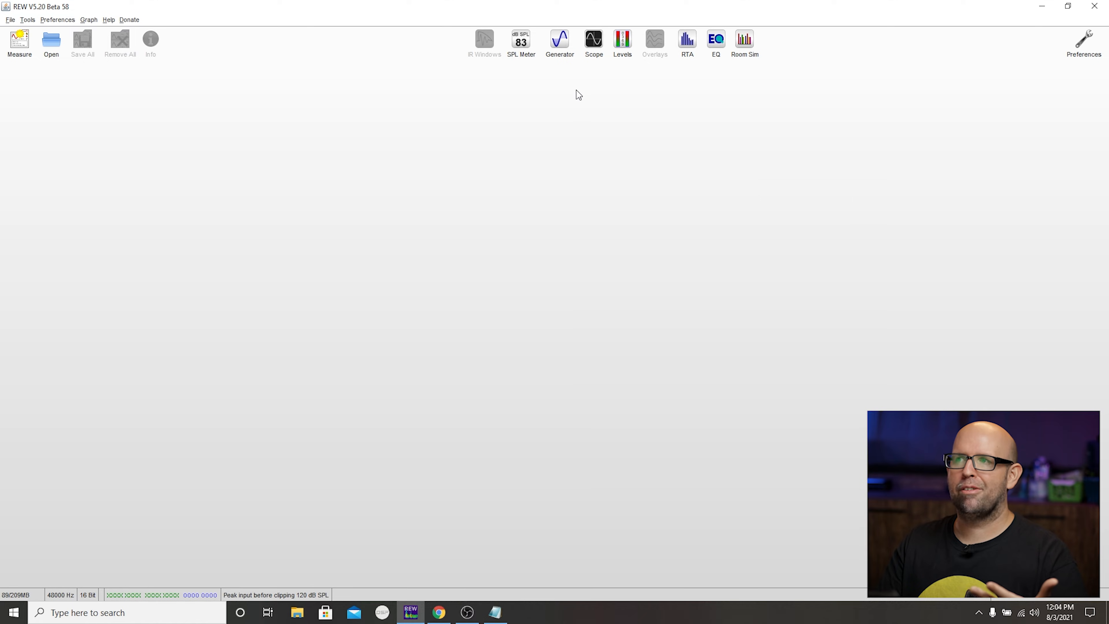
left_click(560, 39)
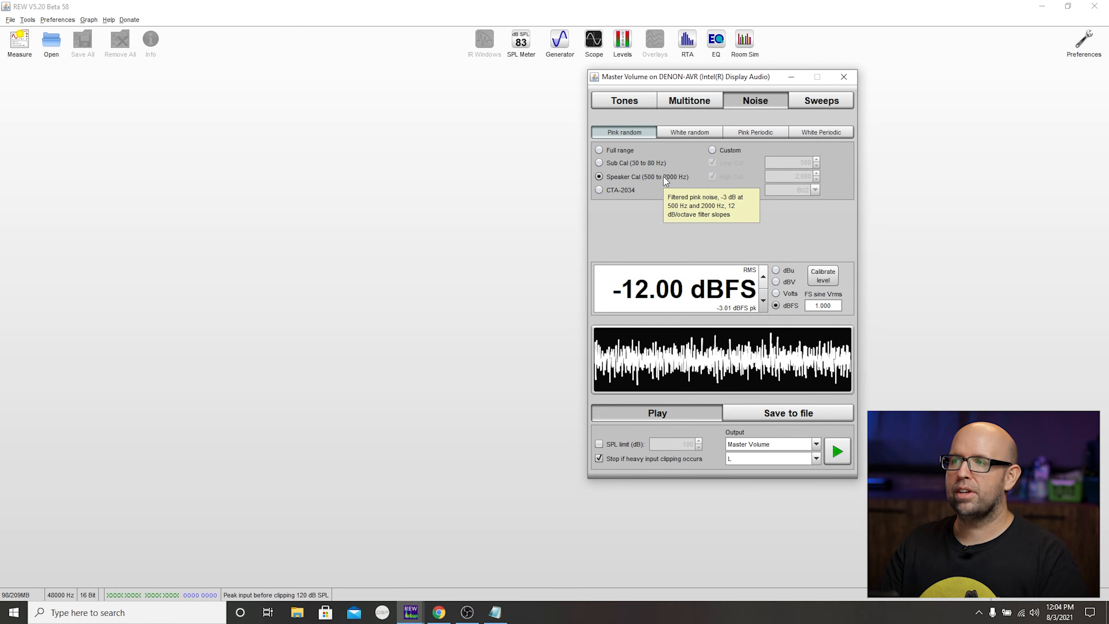
left_click(714, 275)
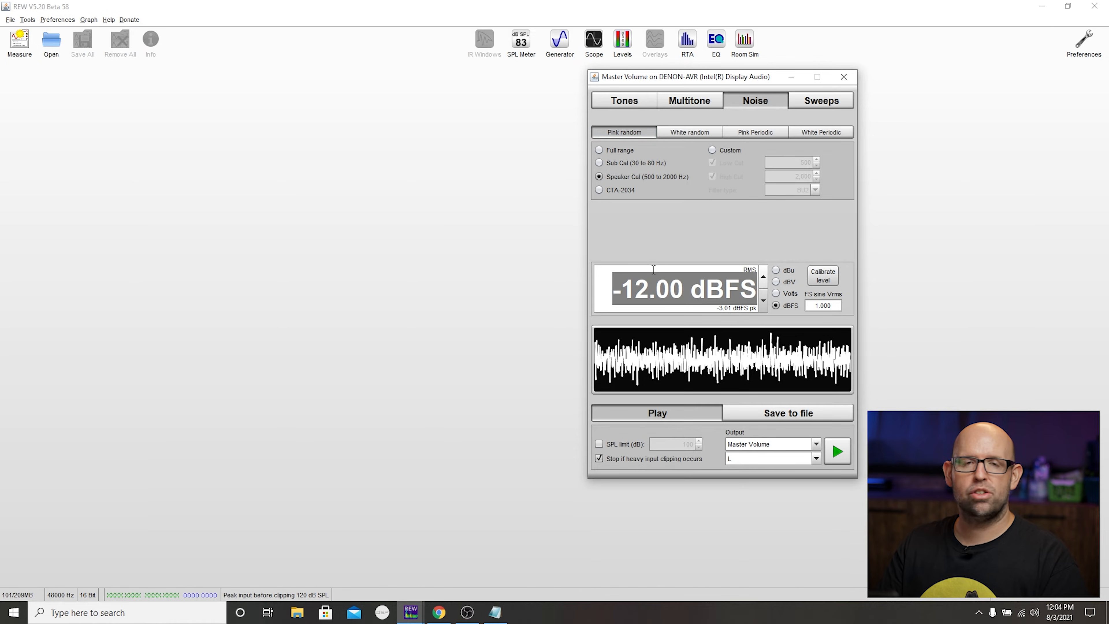
left_click(743, 458)
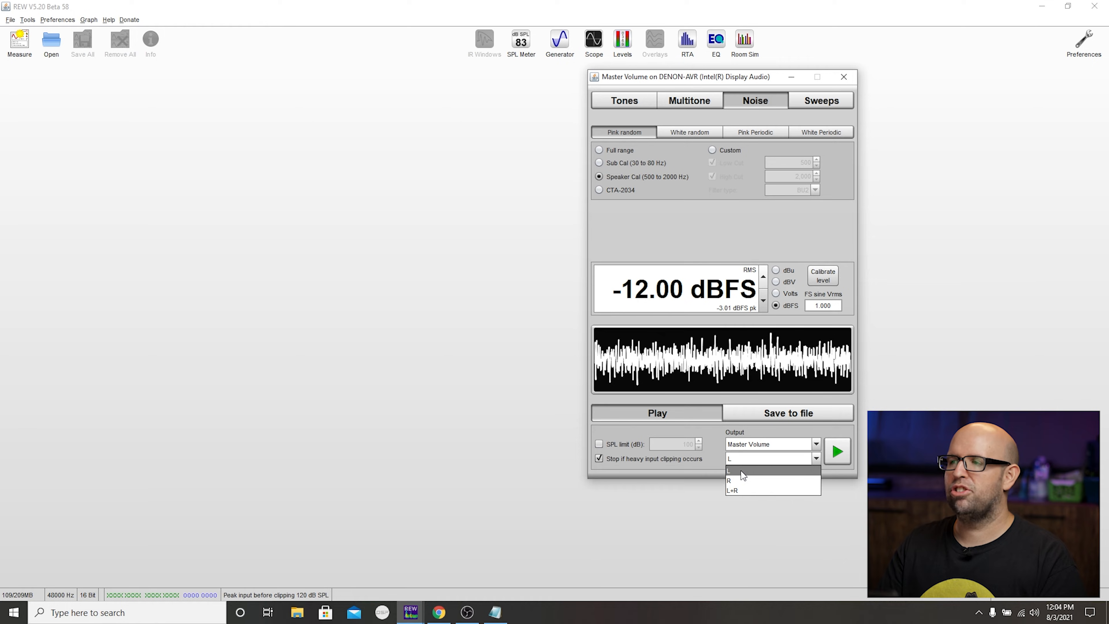
left_click(754, 455)
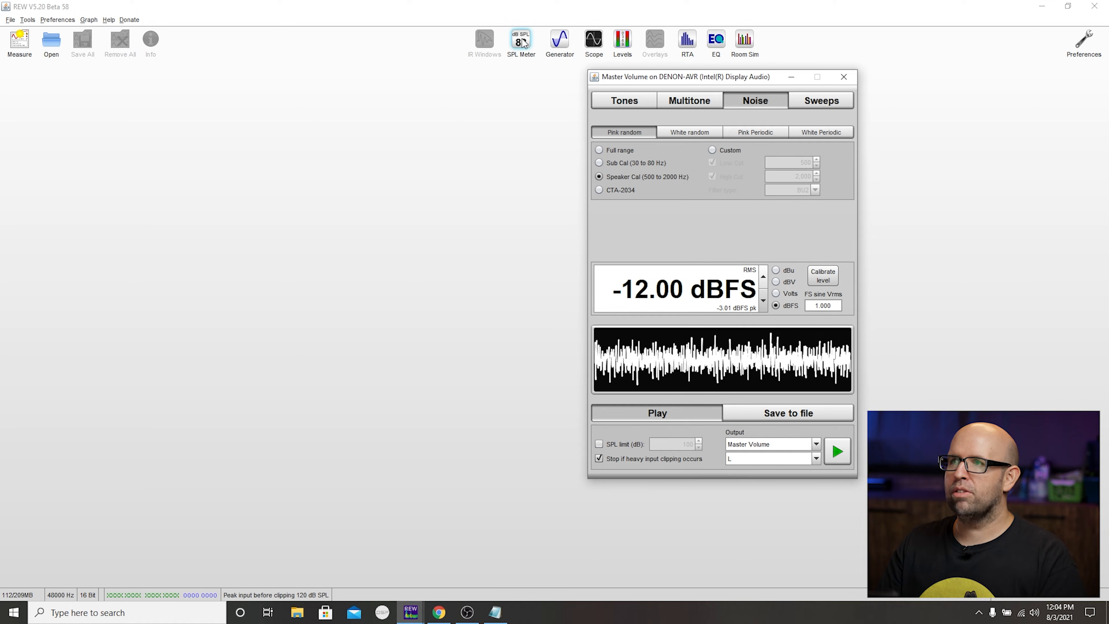
left_click(521, 40)
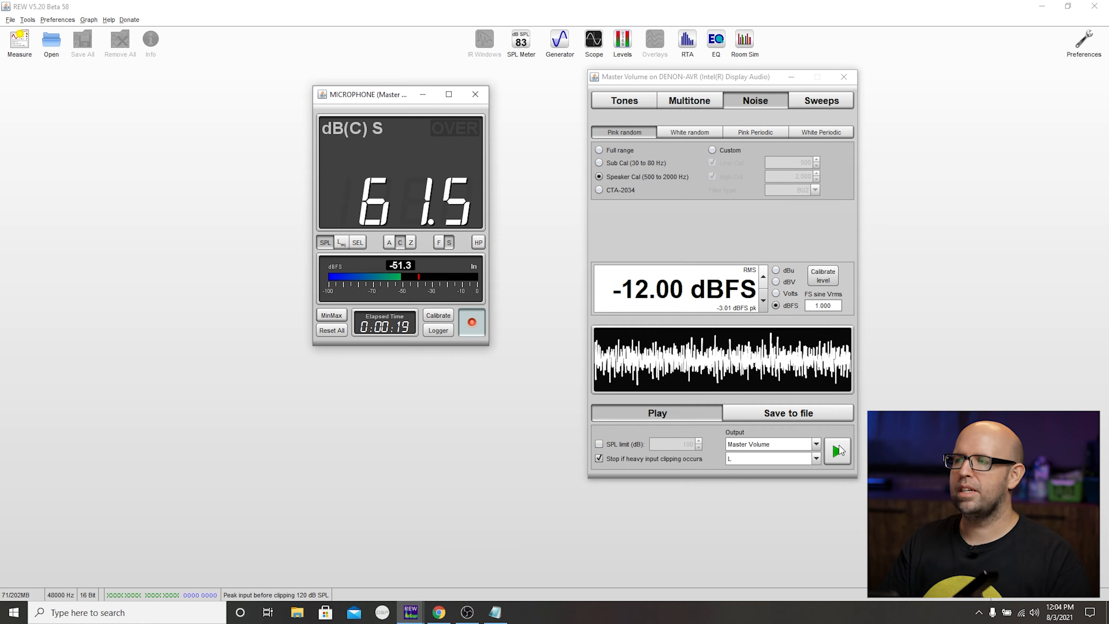
left_click(837, 450)
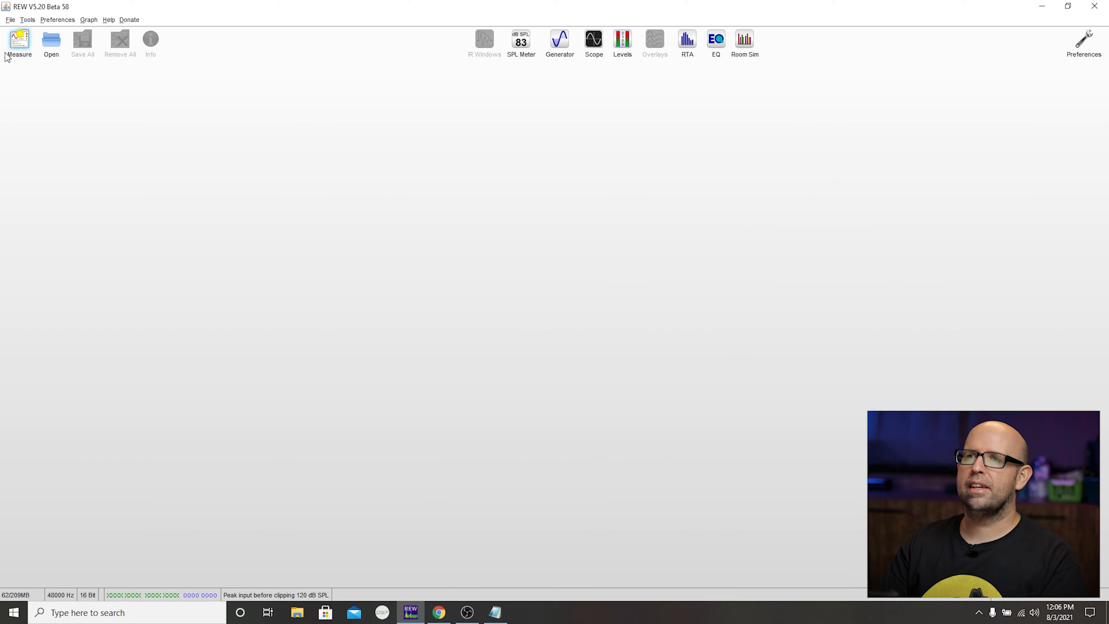
- Set up a new SPL sweep measurement with a length of 256k and the output channel set to L+R
left_click(16, 38)
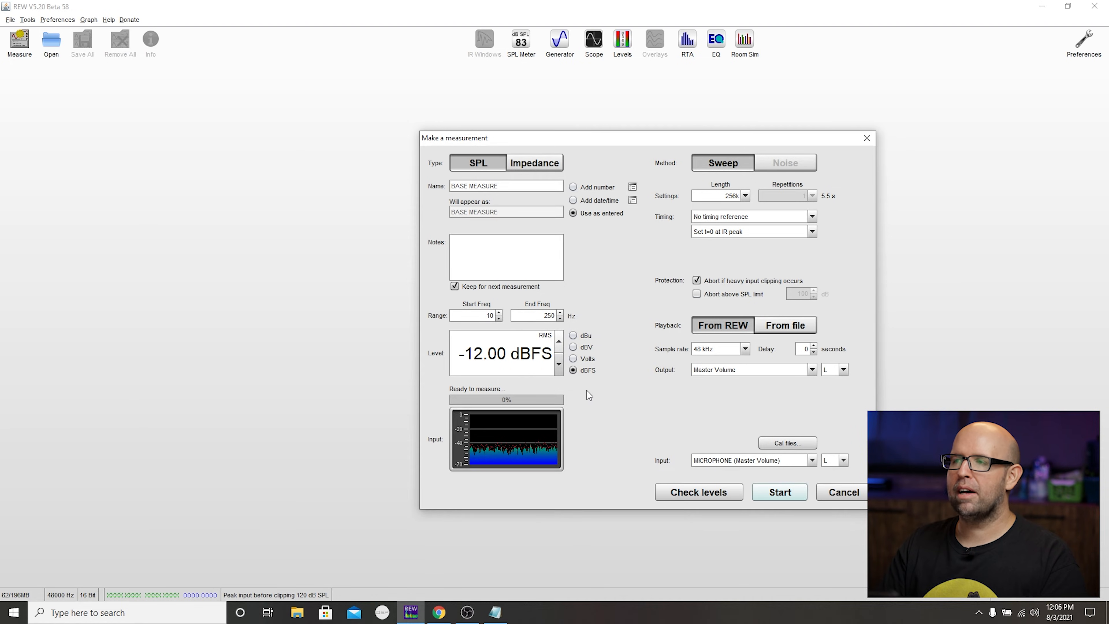
left_click(745, 196)
left_click(747, 217)
left_click(748, 198)
left_click(745, 228)
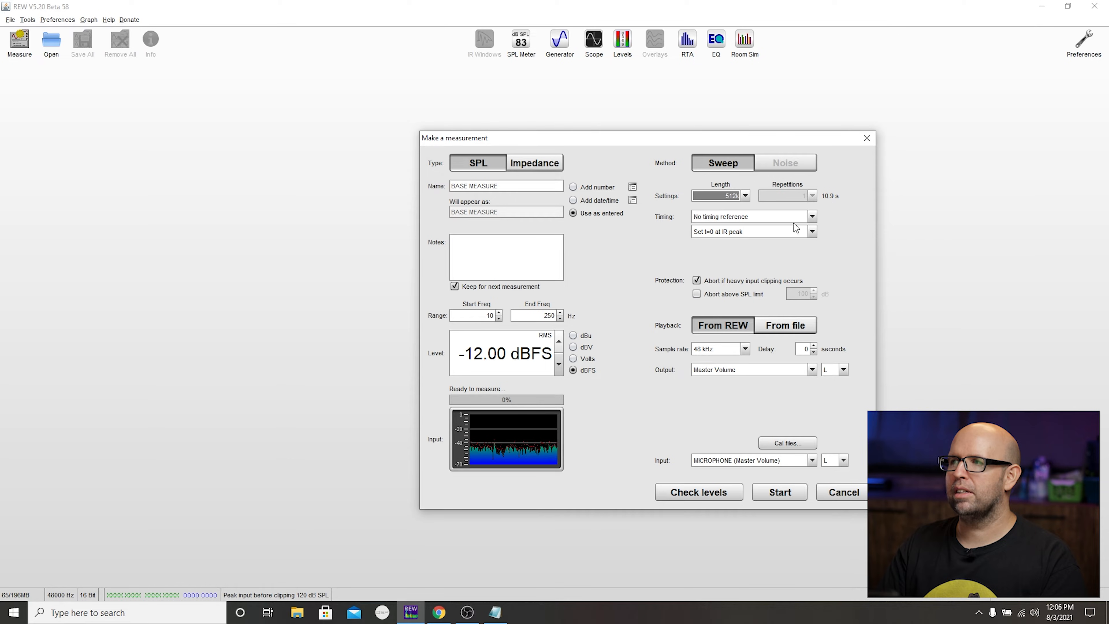
left_click(718, 197)
left_click(719, 217)
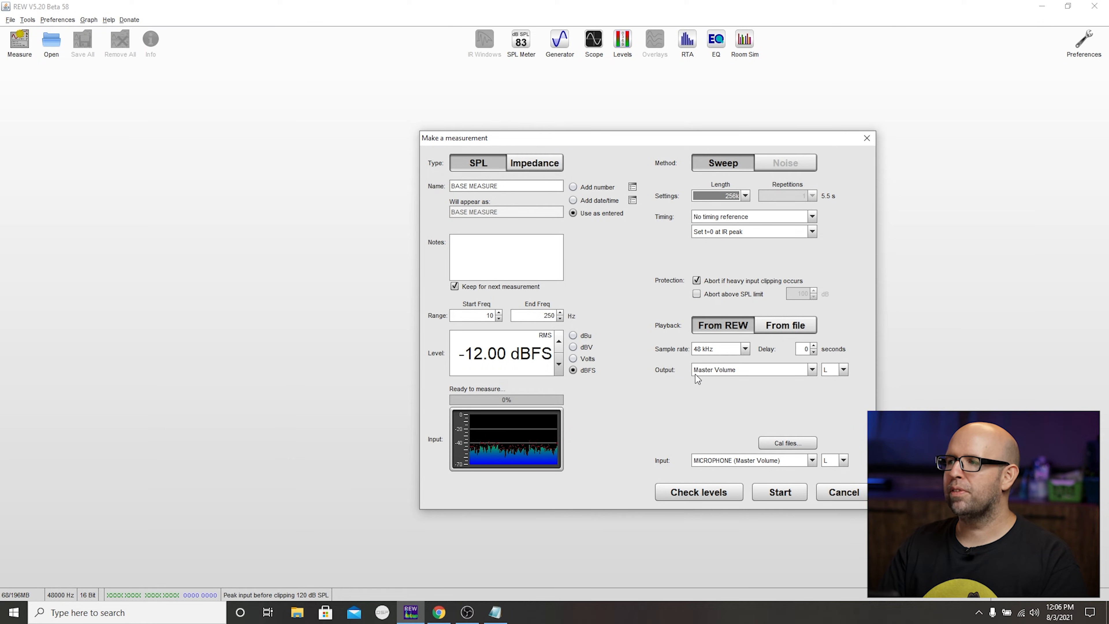
left_click(842, 370)
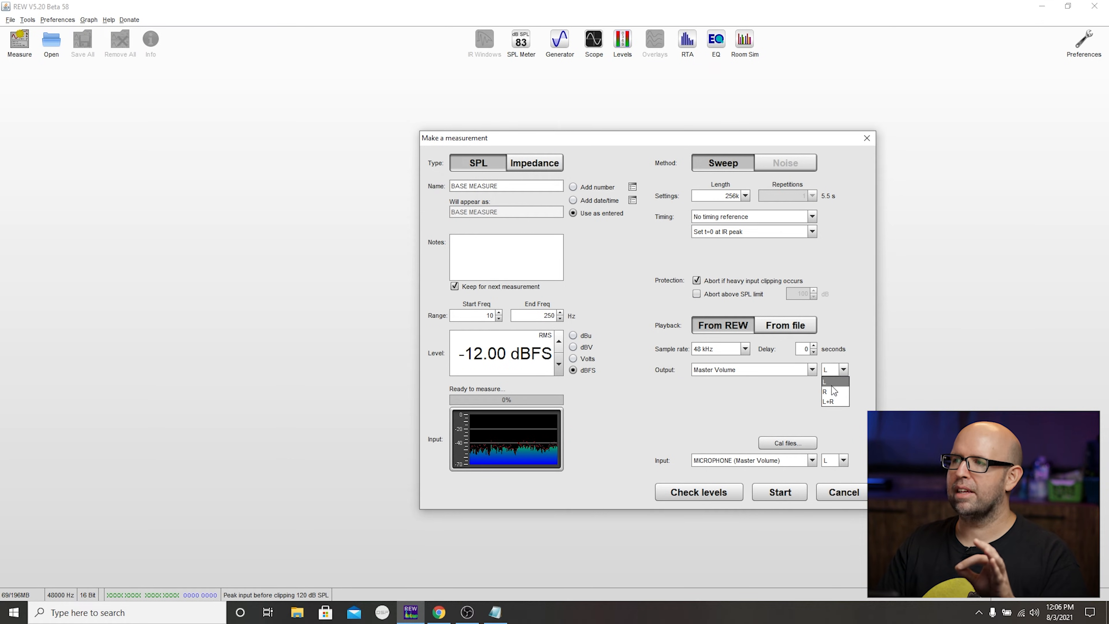
left_click(829, 402)
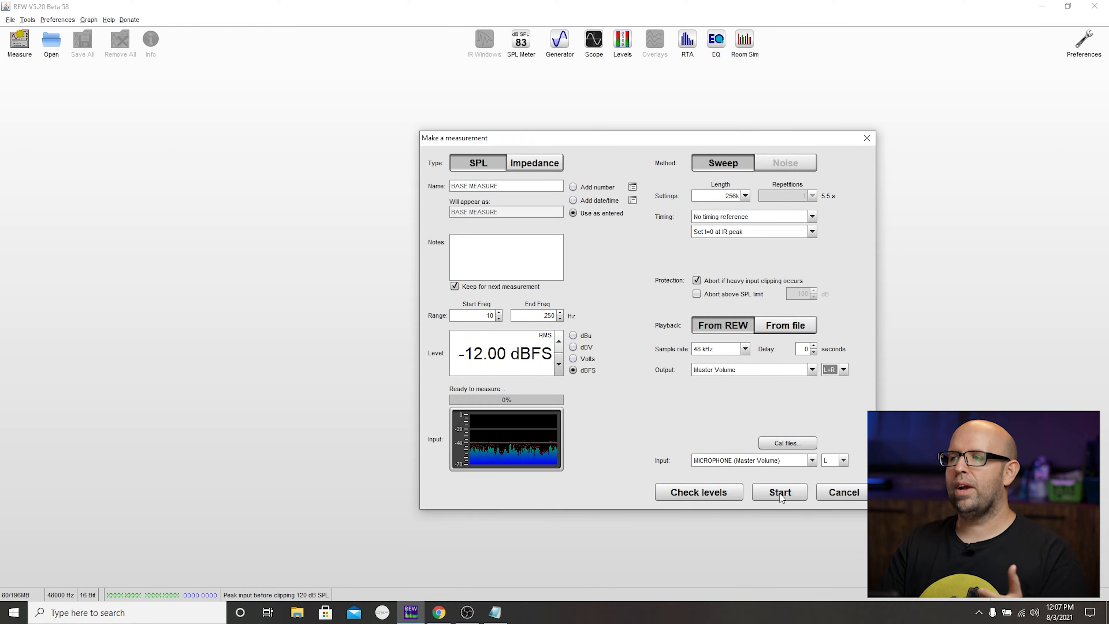
- Name the measurement BASE MEASURE 12.7, run the sweep and show the result in the All SPL graph
triple_click(537, 185)
left_click(541, 191)
type("12.7")
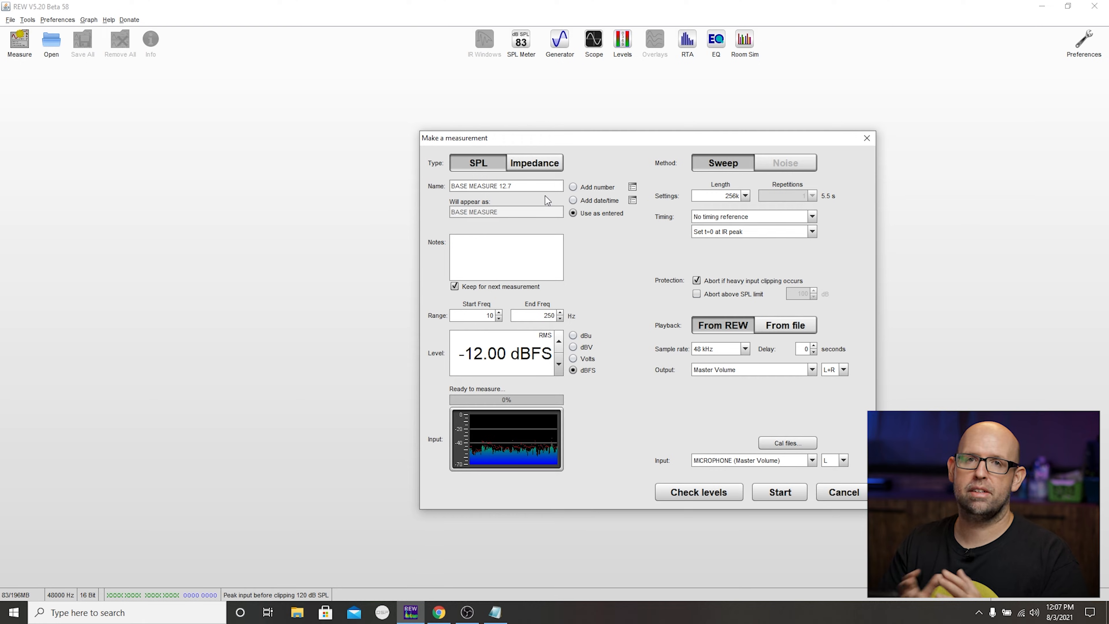
left_click(780, 492)
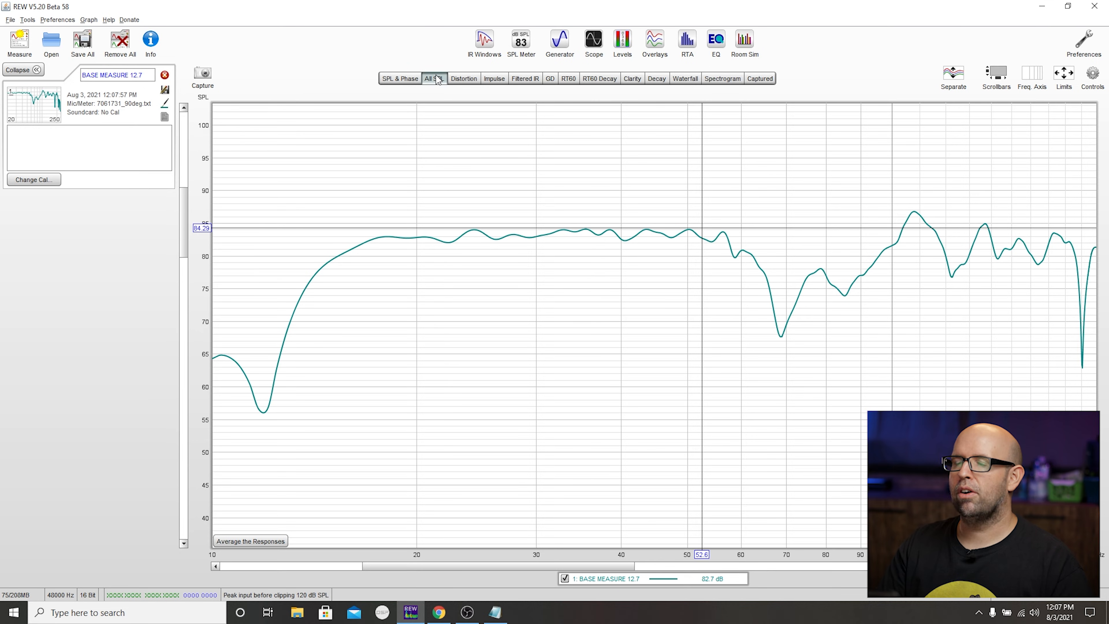
left_click(442, 80)
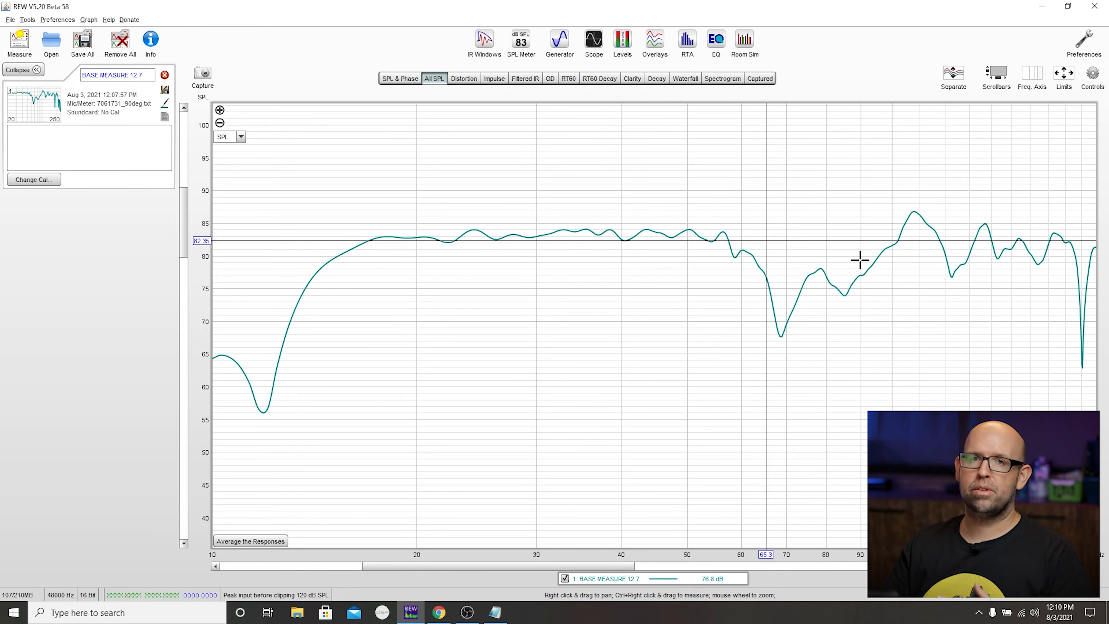
- Switch to the receiver's Speakers/Distances page in the browser and apply a subwoofer distance of 13.7 ft
left_click(439, 613)
left_click(439, 190)
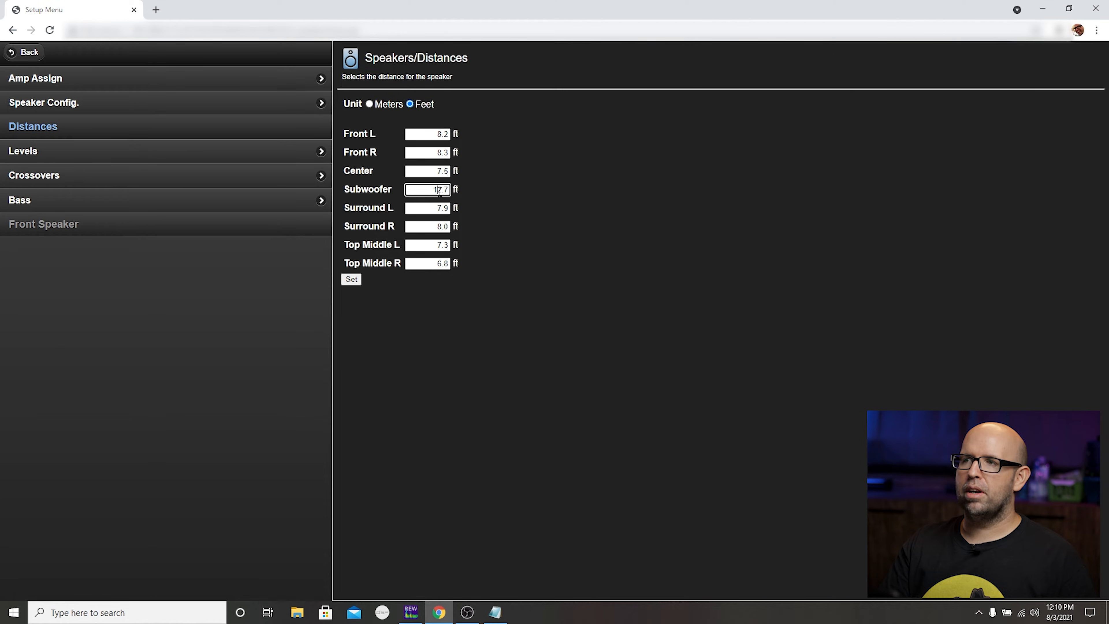
type("13.7")
left_click(351, 281)
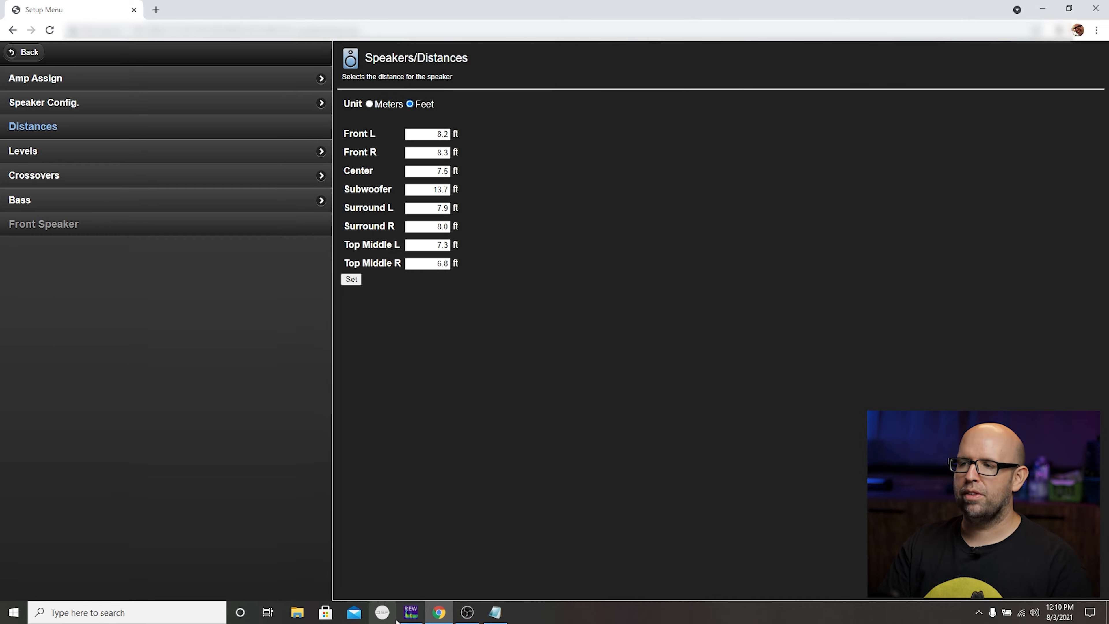
- Switch back to REW and run a new sweep measurement named 80 13.7
left_click(410, 612)
left_click(26, 37)
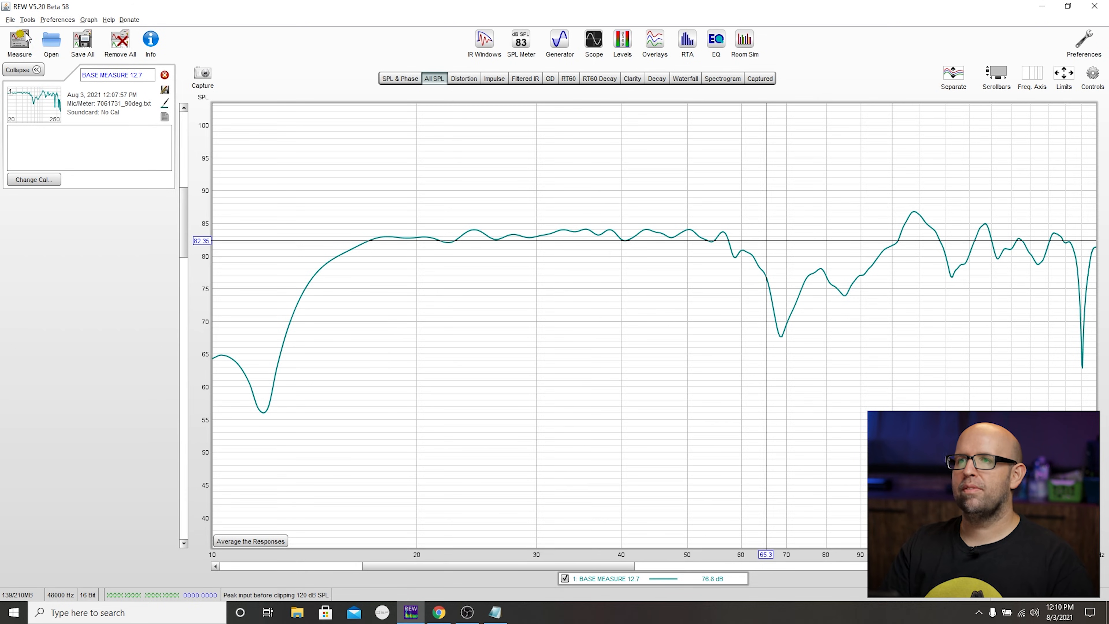
triple_click(524, 186)
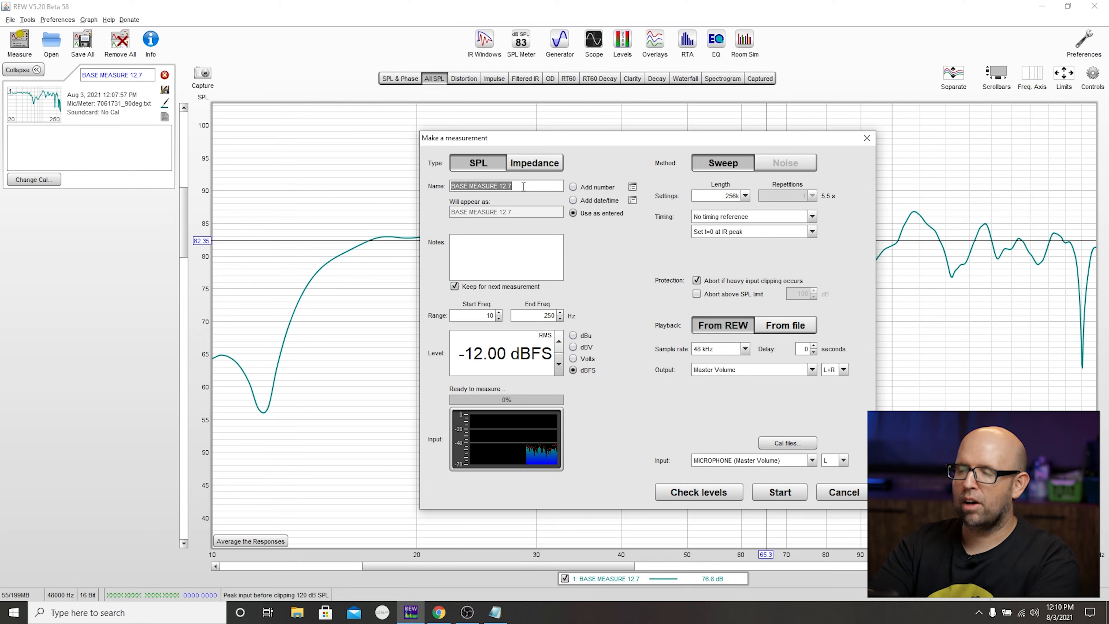
type("80 13.7")
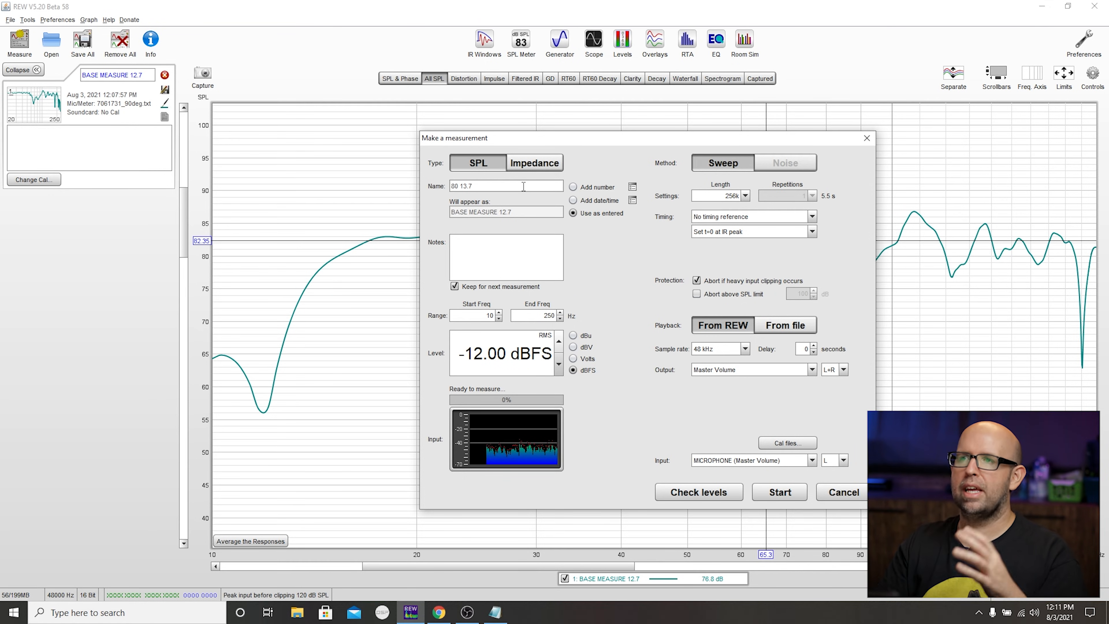
left_click(776, 493)
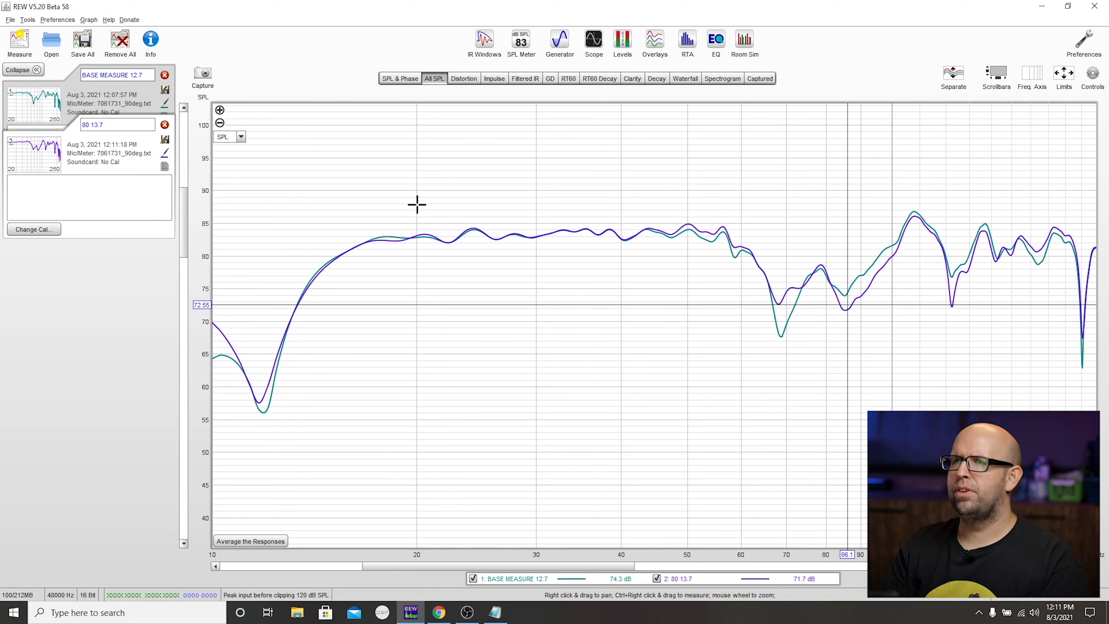
- Switch to the receiver's Speakers/Distances page in the browser and set the subwoofer distance to 14.7 ft
left_click(439, 612)
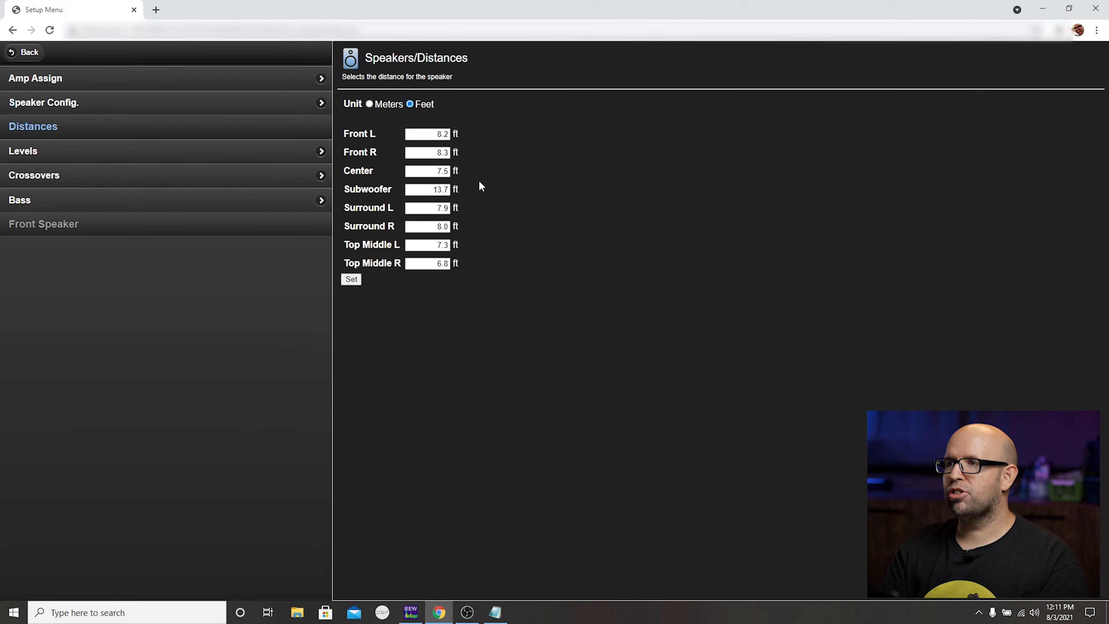
double_click(444, 190)
type("14.7")
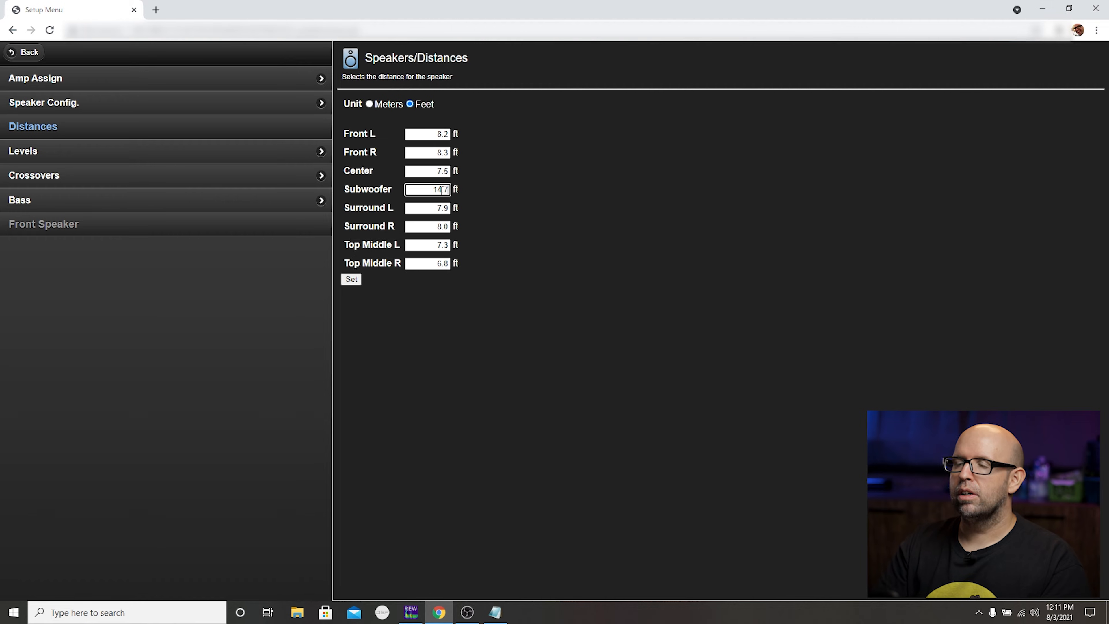
- Return to REW, run a sweep measurement named 80 14.7 and hide the 80 13.7 trace in the graph
key("alt+Tab")
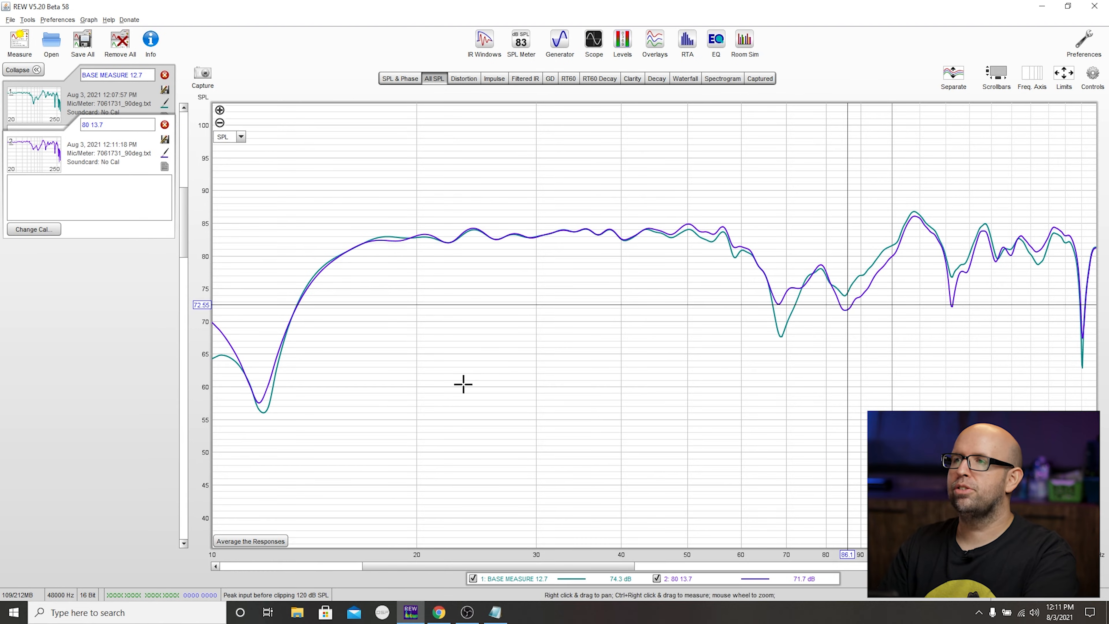
key("ctrl+m")
left_click(488, 185)
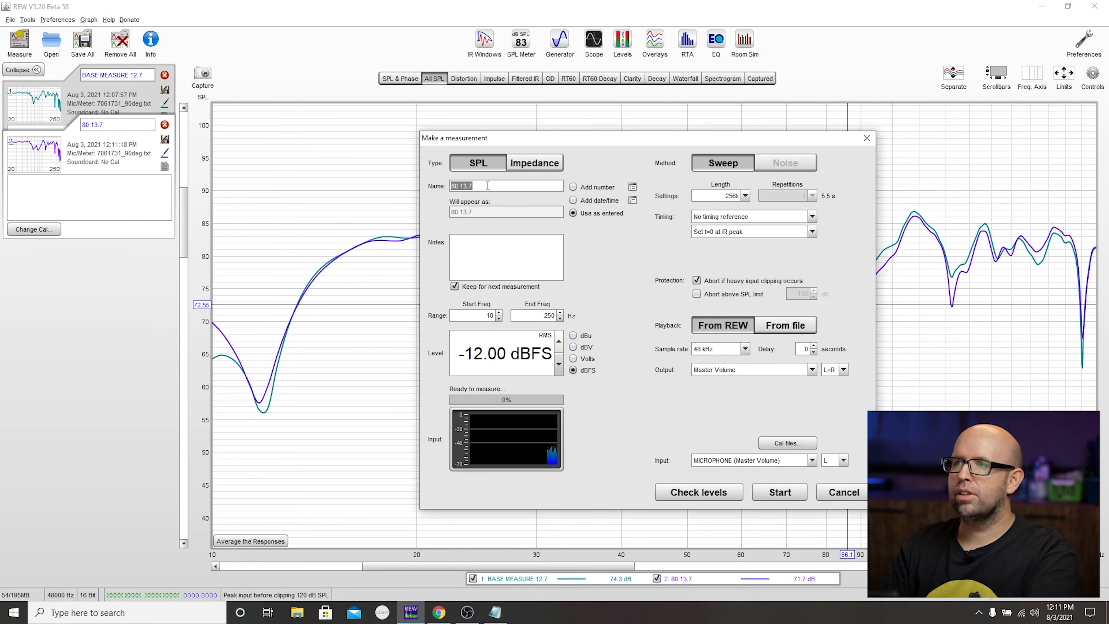
type("14.7")
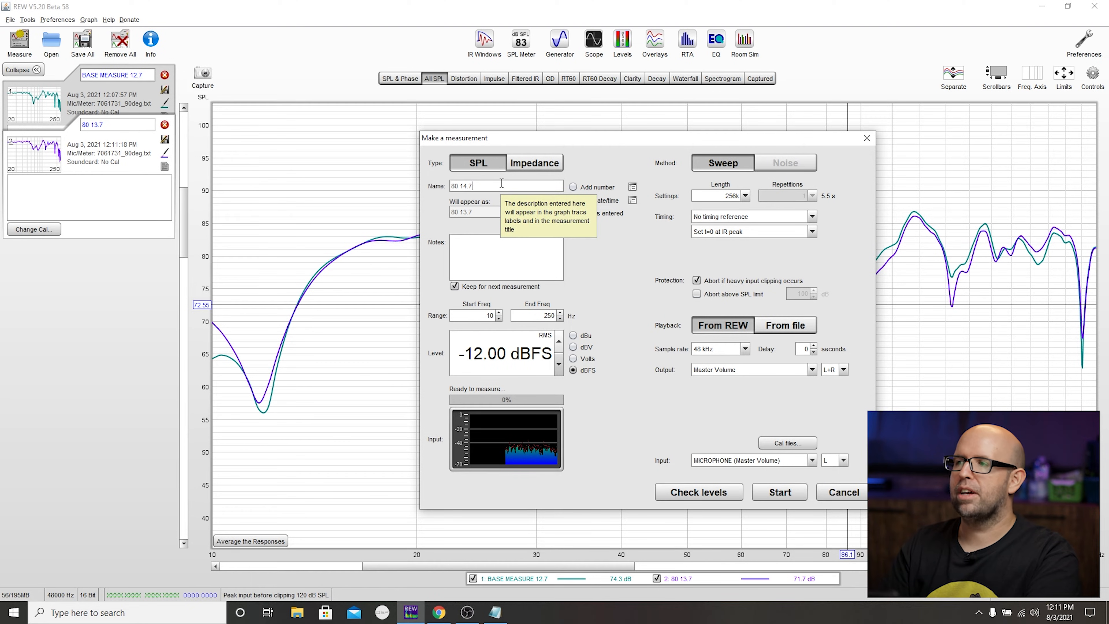
left_click(792, 495)
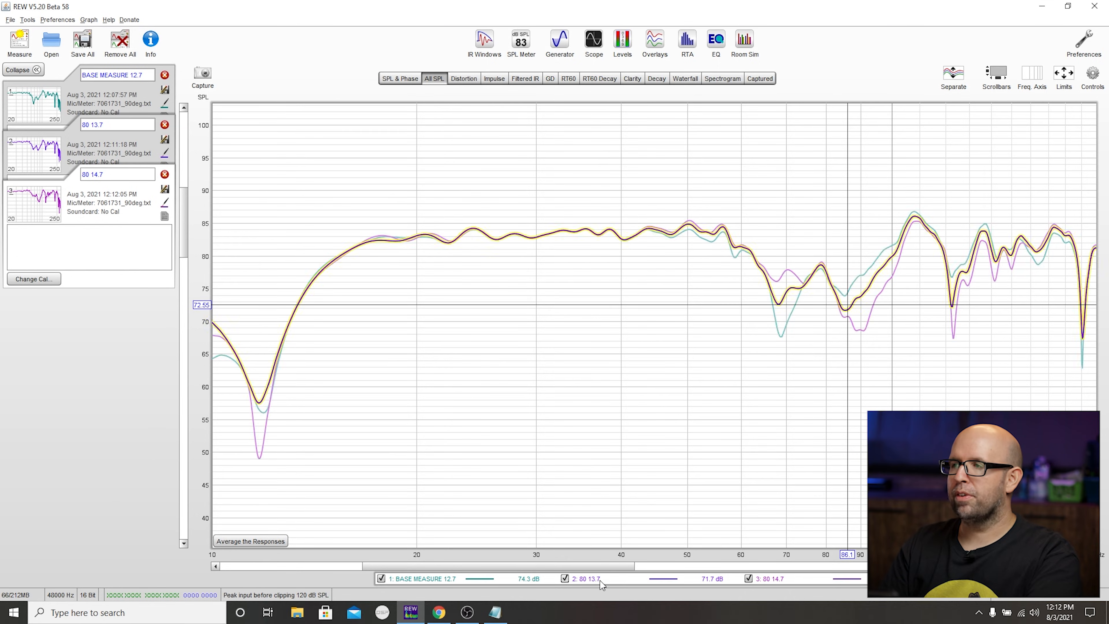
left_click(600, 581)
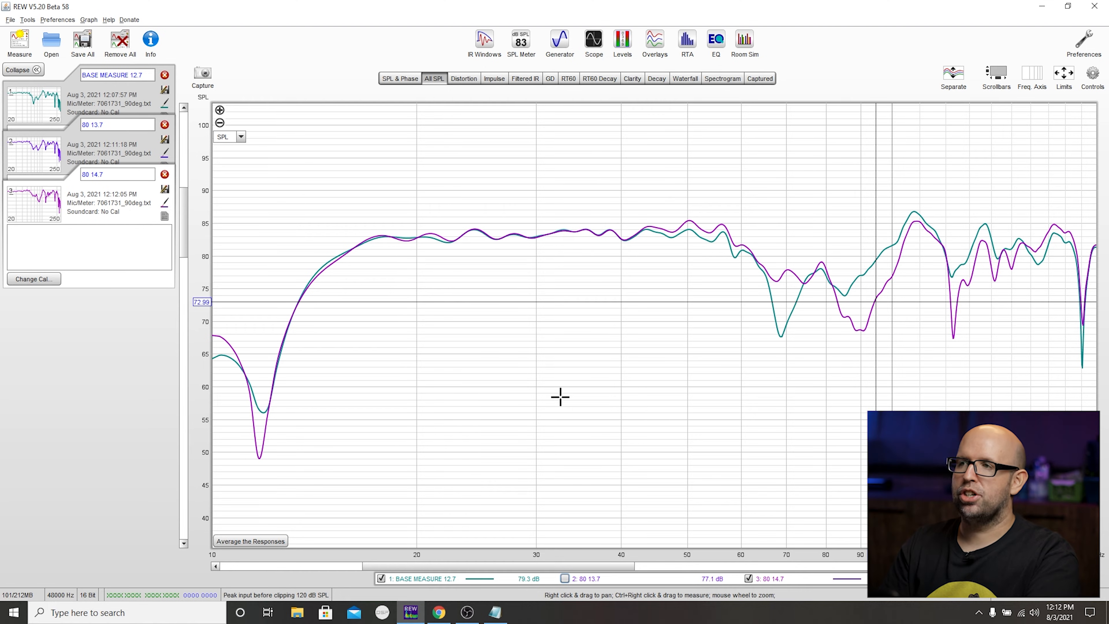
- Run a new sweep measurement named 80 11.7 and hide the 80 14.7 trace in the graph
key("ctrl+m")
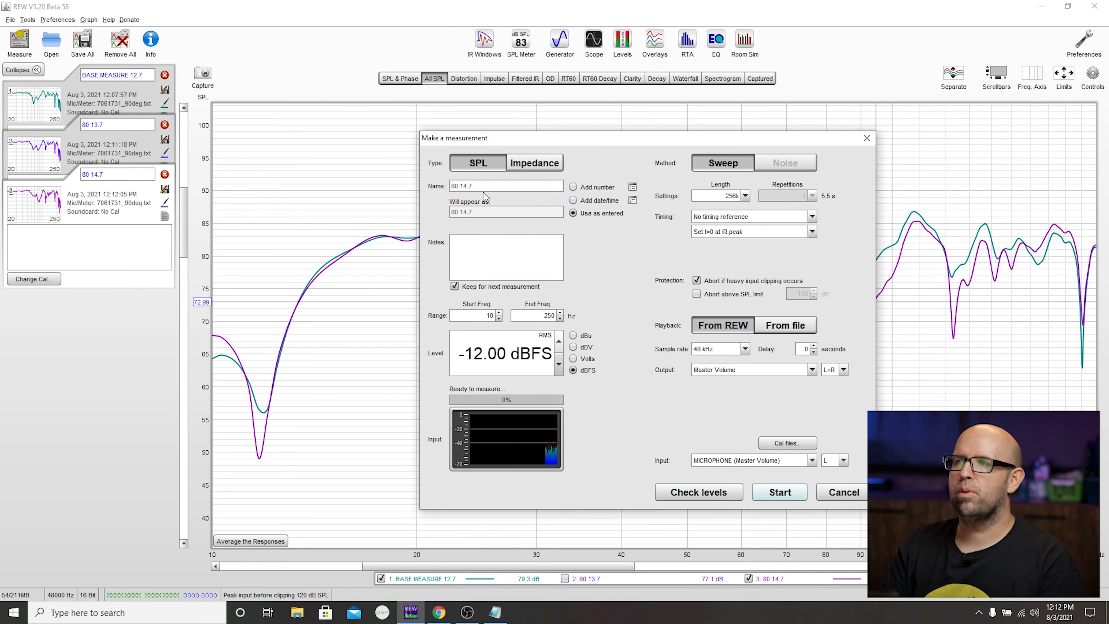
left_click_drag(452, 186, 473, 186)
left_click(471, 186)
key("BackSpace")
key("BackSpace")
key("BackSpace")
type("1.7")
key("Return")
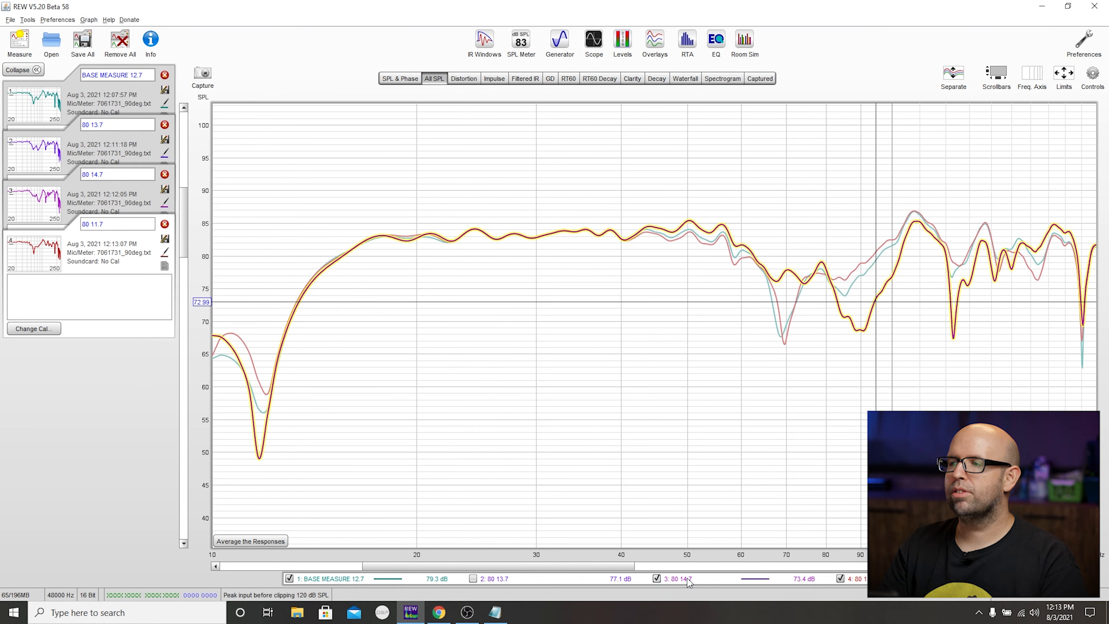
left_click(656, 579)
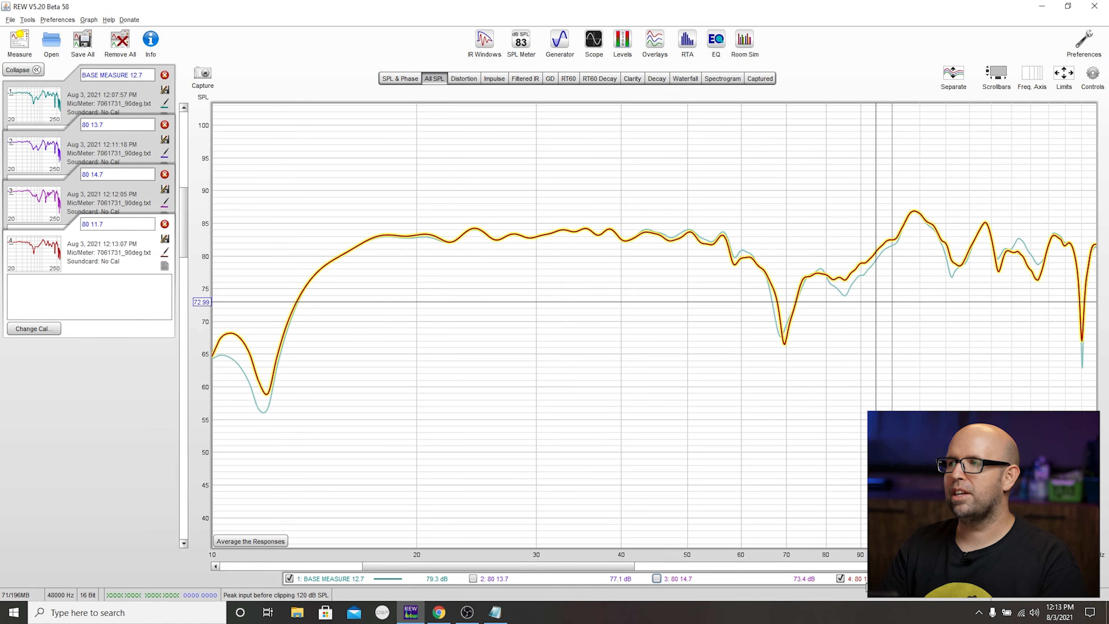
- Switch to the receiver's Speakers/Distances page in the browser and set the subwoofer distance to 10.7 ft
key("alt+Tab")
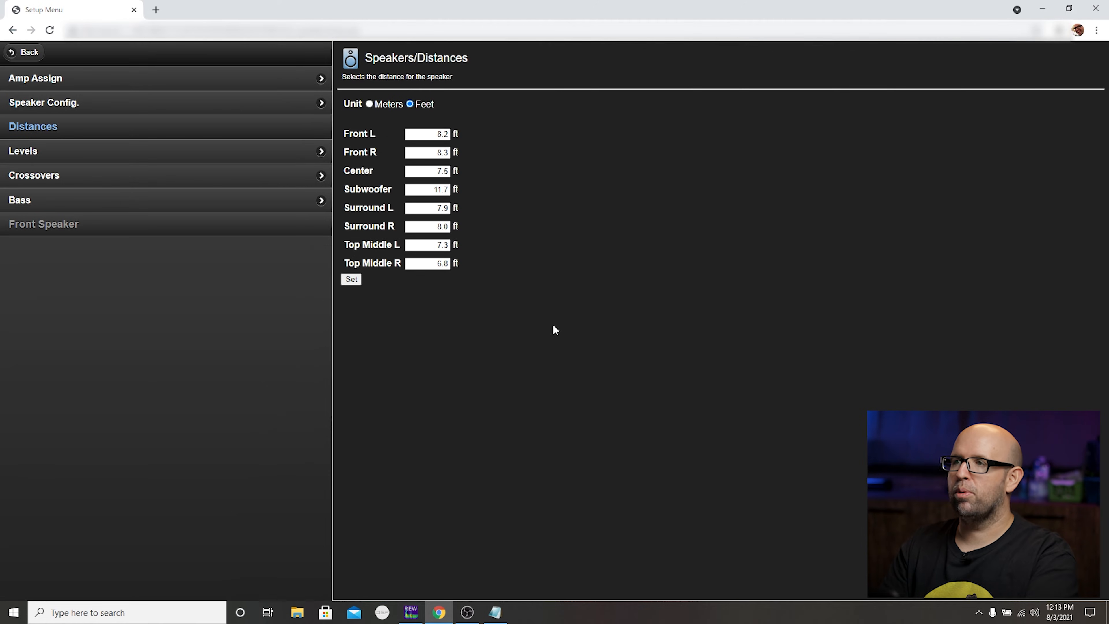
double_click(446, 189)
type("10.7")
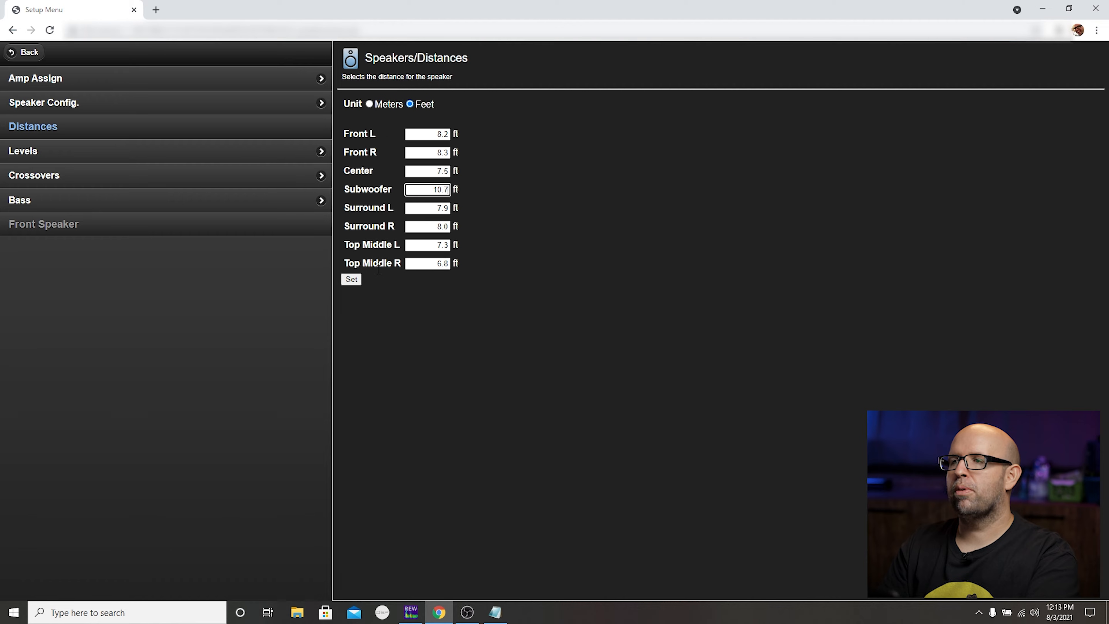
left_click(352, 281)
- Return to REW, run a sweep measurement named 80 10.7 and hide the 80 11.7 trace in the graph
key("alt+Tab")
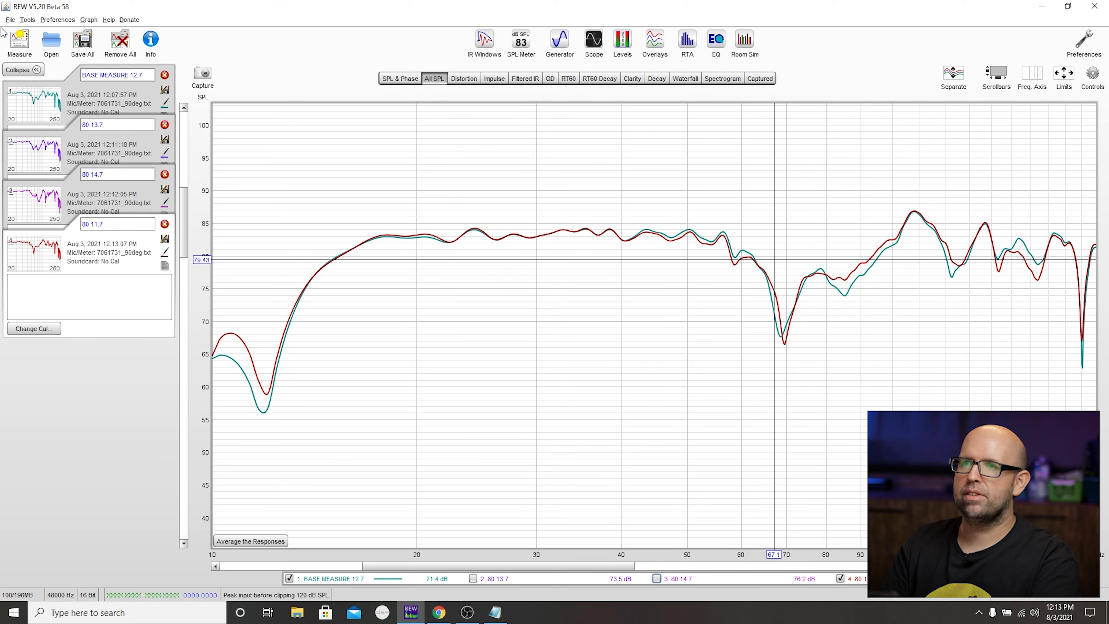
left_click(5, 35)
double_click(498, 186)
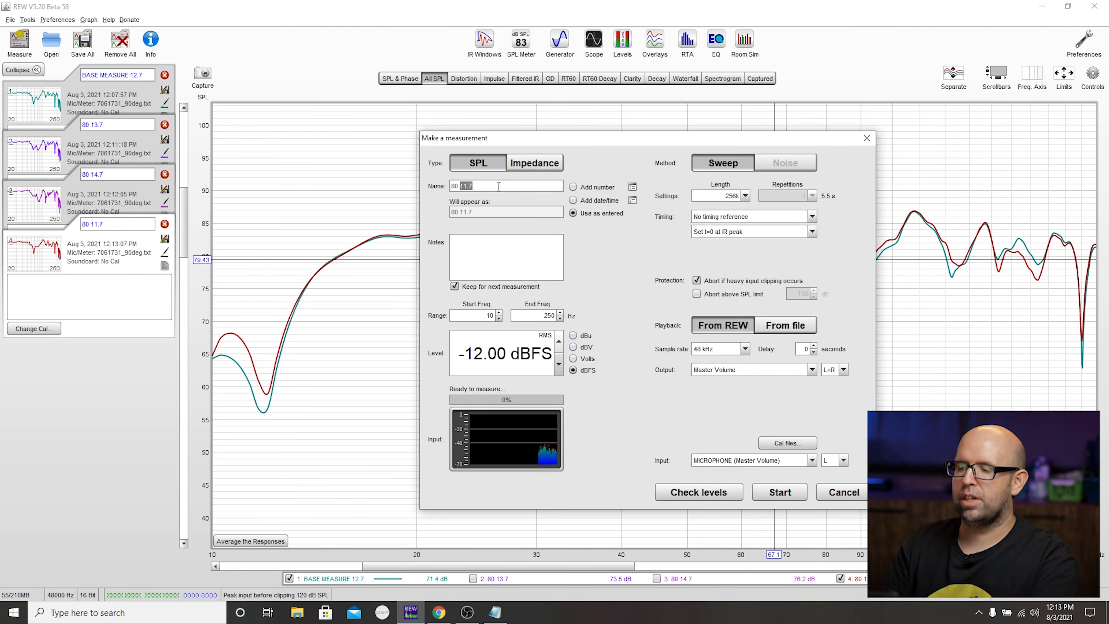
type("10.7")
left_click(789, 488)
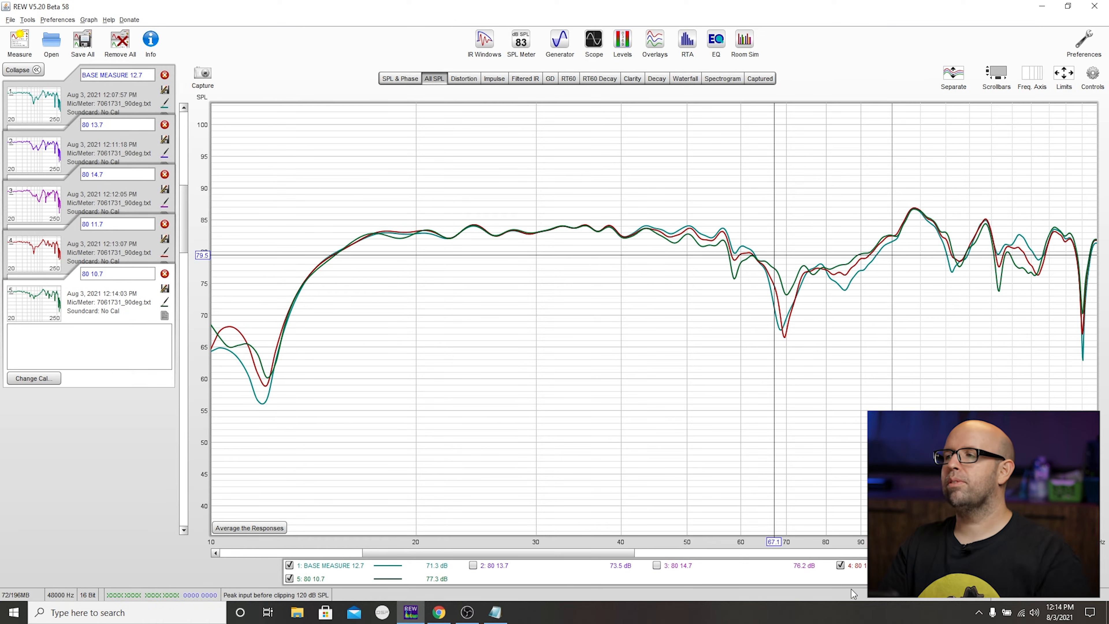
left_click(324, 578)
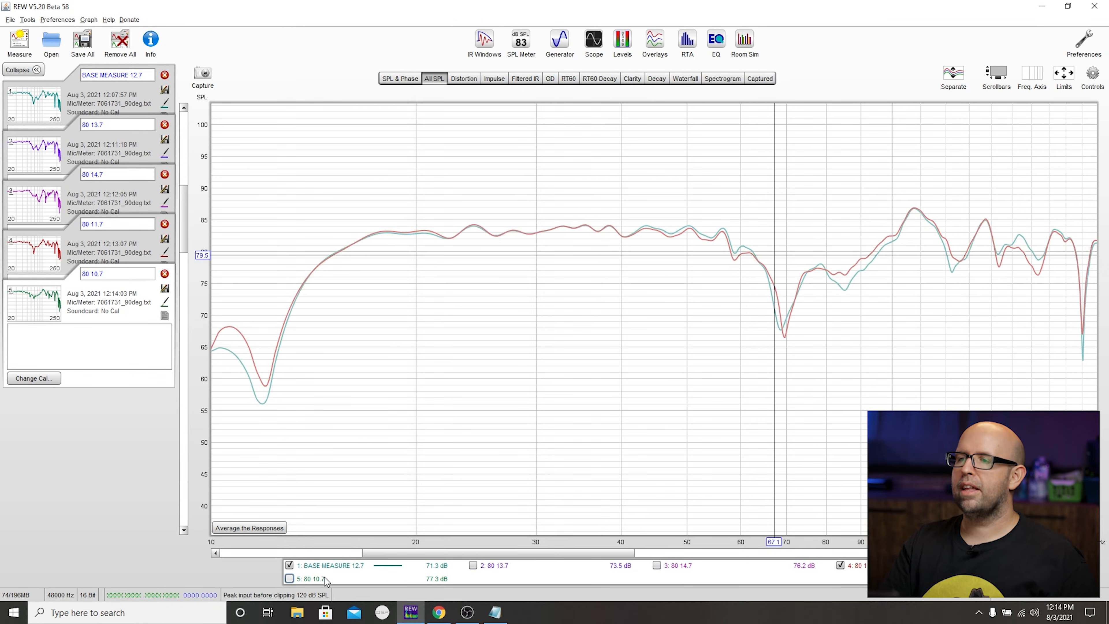
left_click(852, 567)
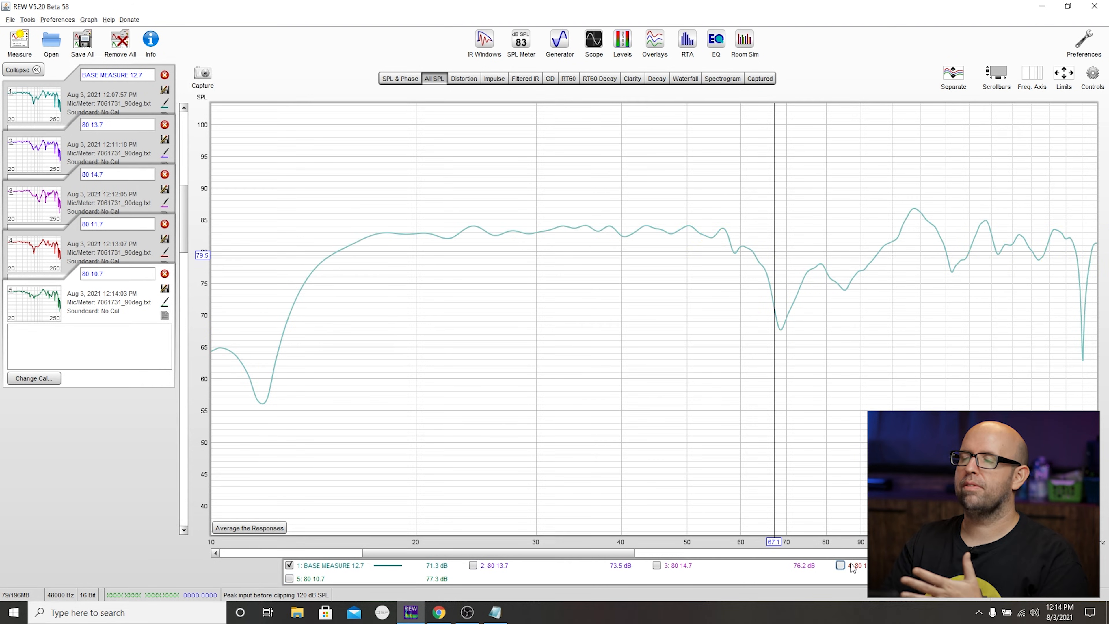
left_click(311, 580)
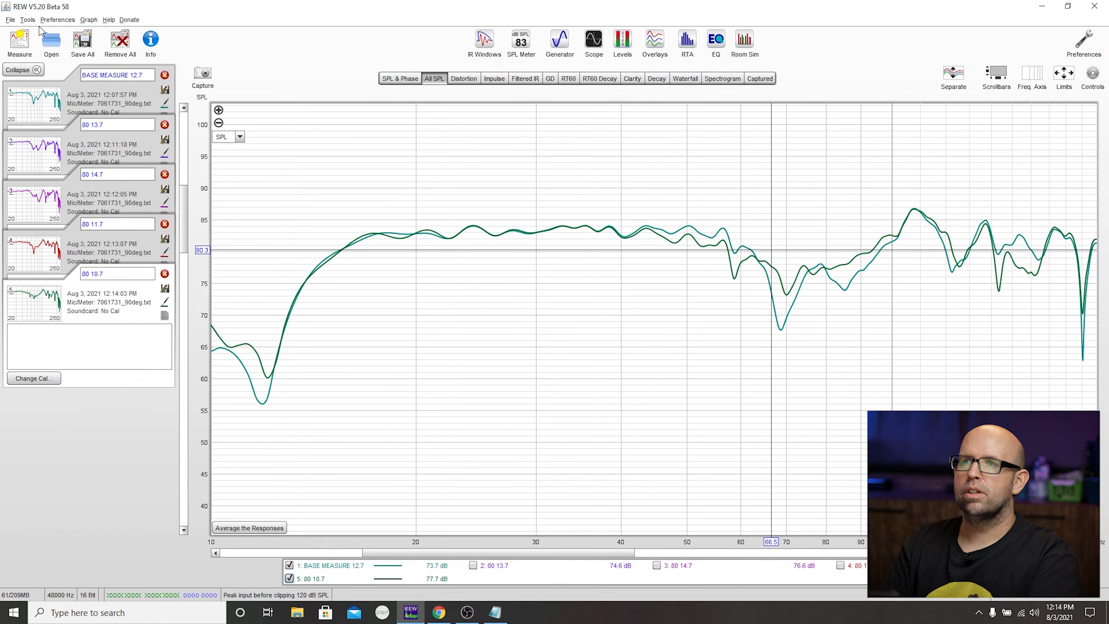
- Run a sweep measurement named 80 9.7 in REW and leave only its trace shown, hiding BASE MEASURE 12.7 and 80 10.7
left_click(19, 42)
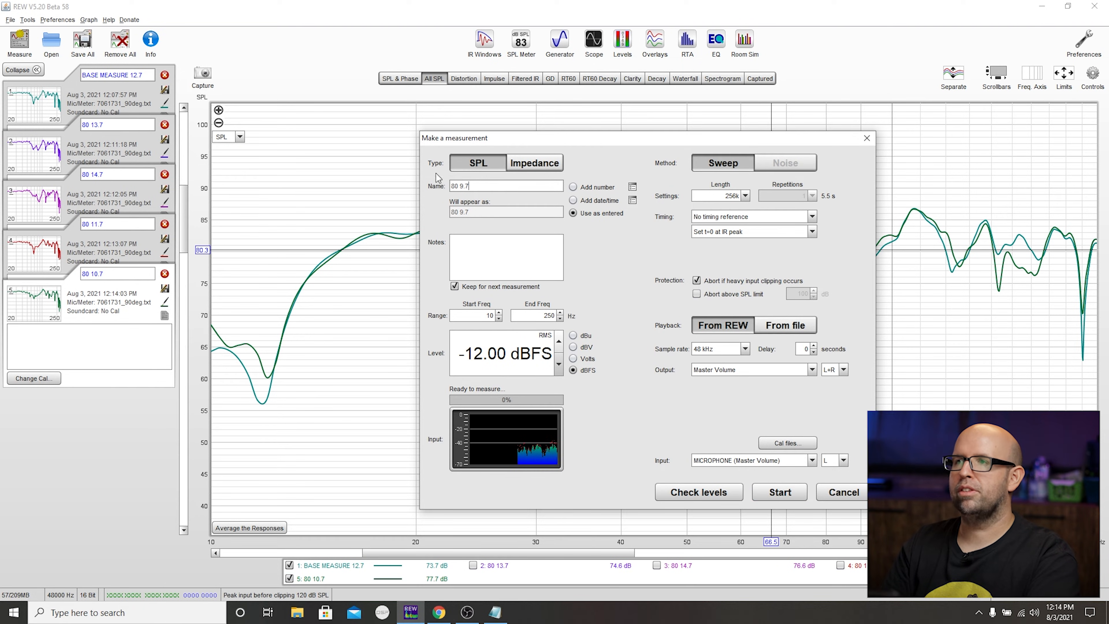
left_click(785, 496)
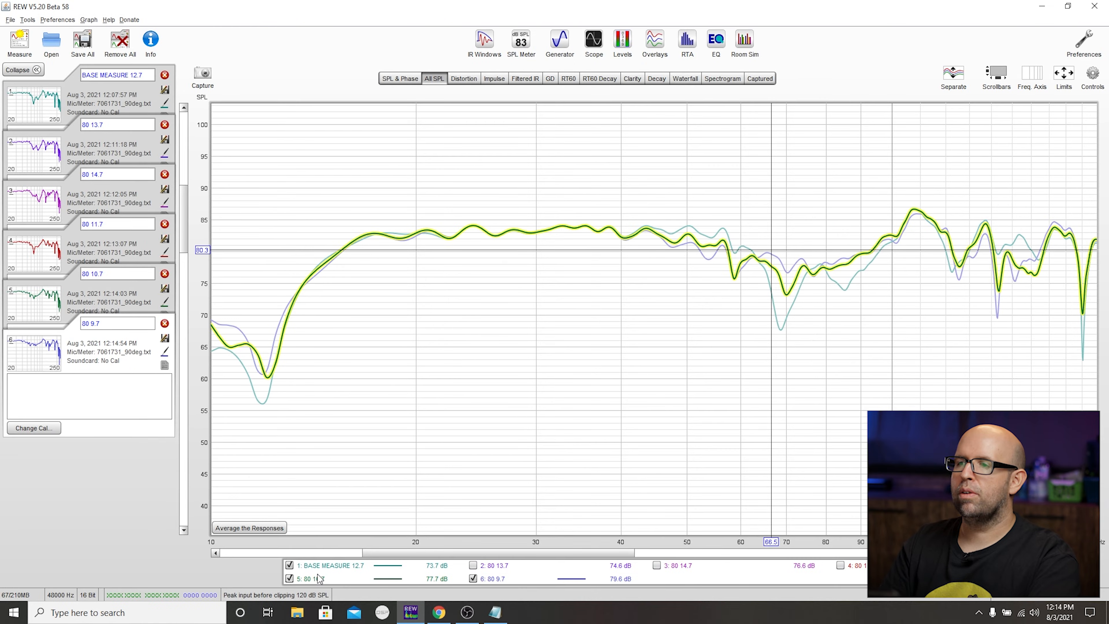
left_click(337, 566)
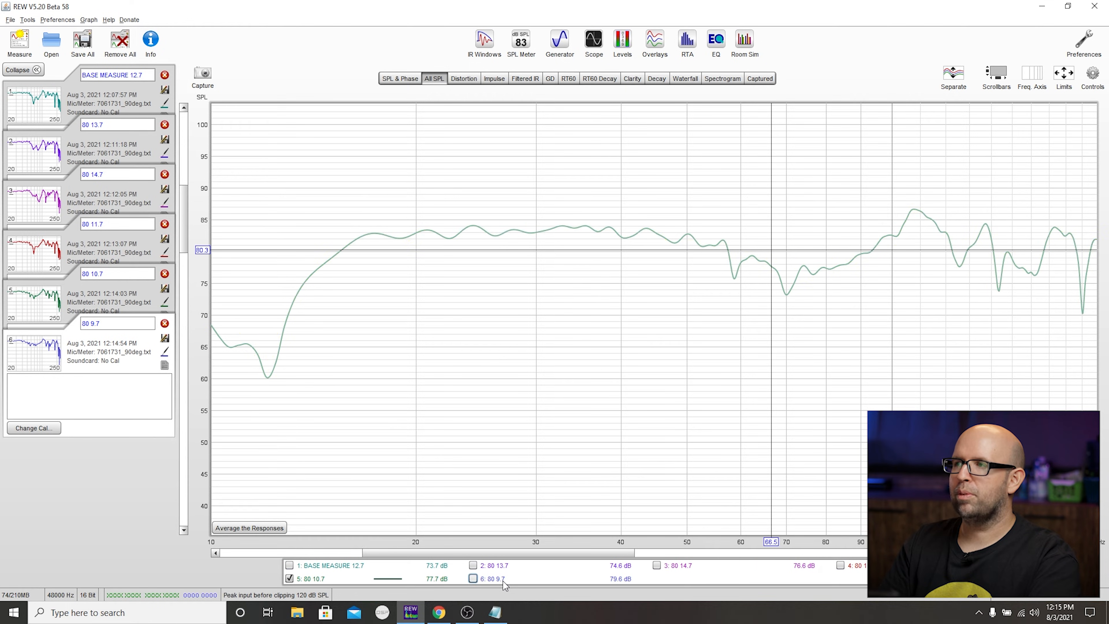
left_click(349, 579)
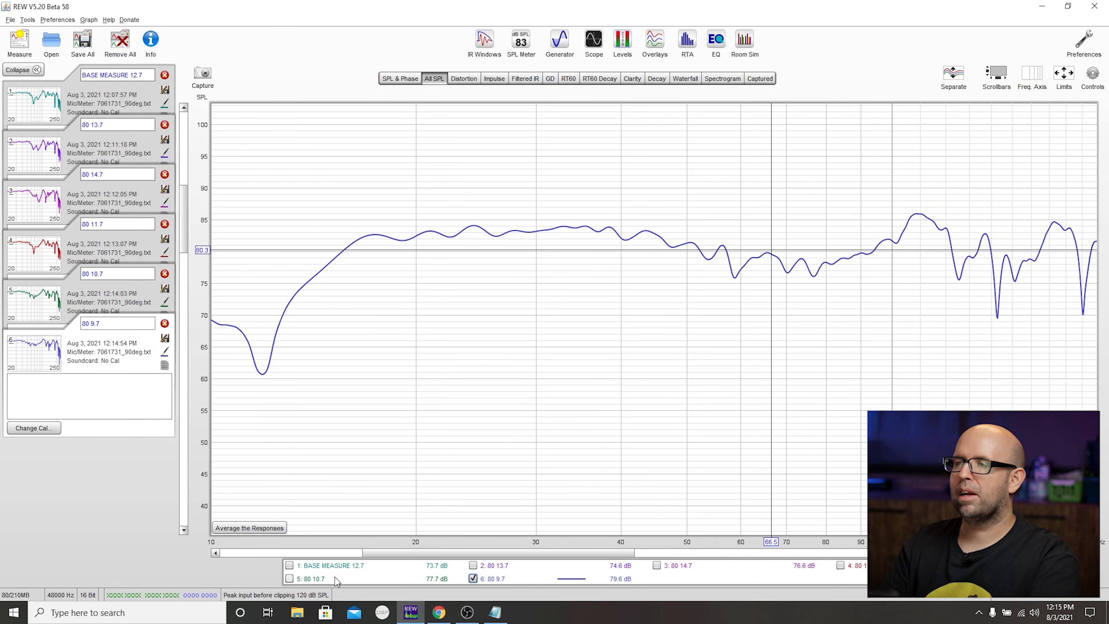
- Switch to the receiver's distance settings in the browser and set the subwoofer distance to 8.7 ft
key("alt+Tab")
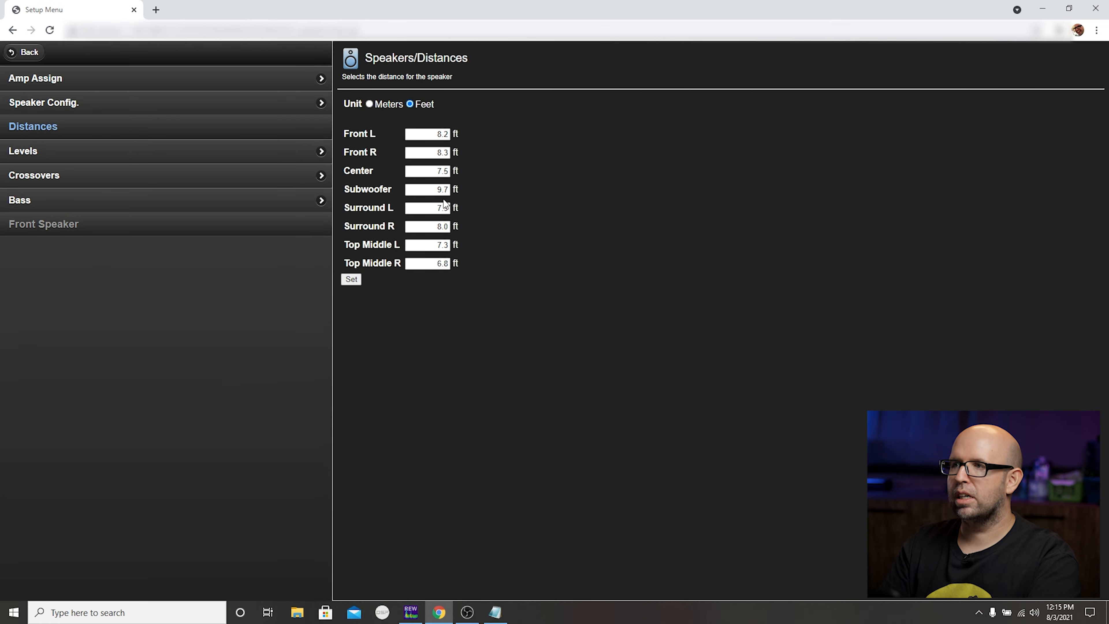
double_click(445, 190)
type("8.7")
key("Return")
- Return to REW, run a sweep measurement named 80 8.7 and hide the 80 9.7 trace in the graph
key("alt+Tab")
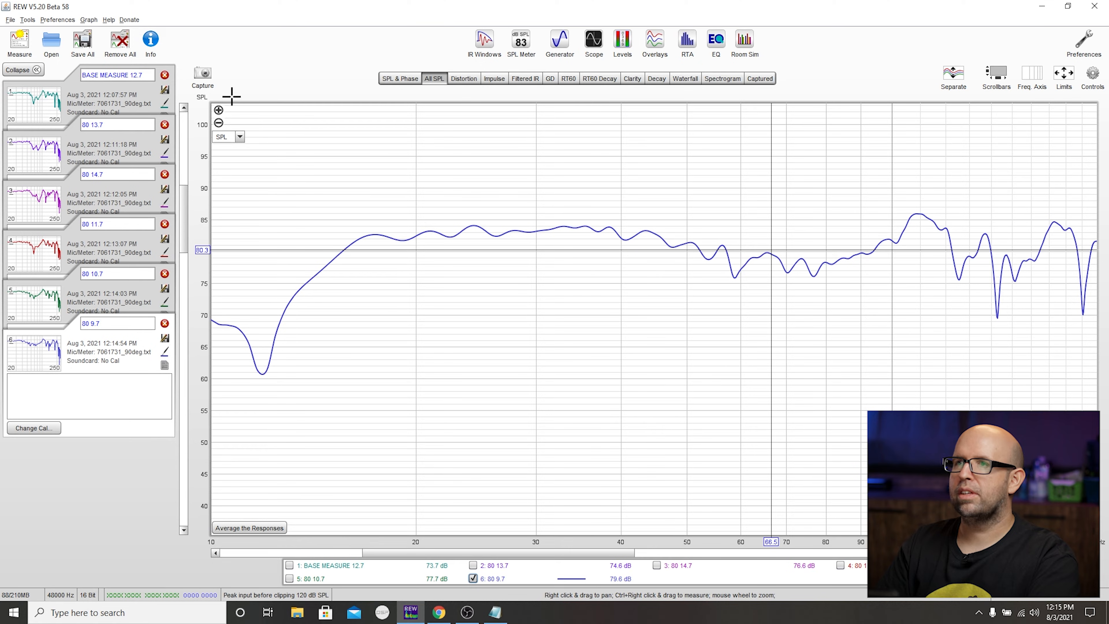
left_click(30, 46)
double_click(494, 187)
type("8.7")
left_click(780, 491)
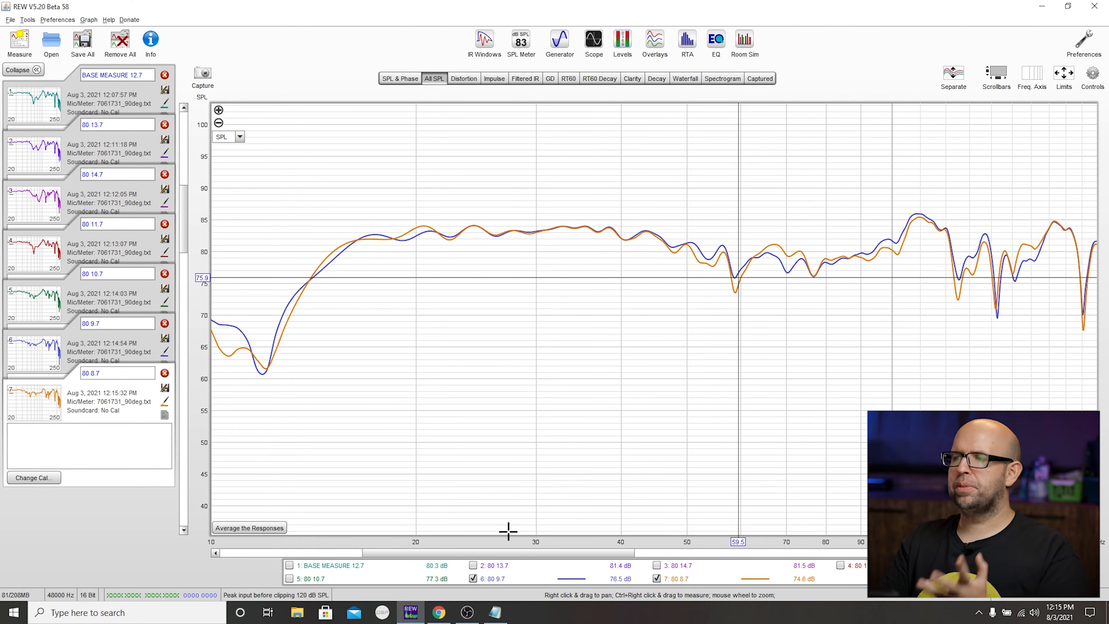
left_click(472, 579)
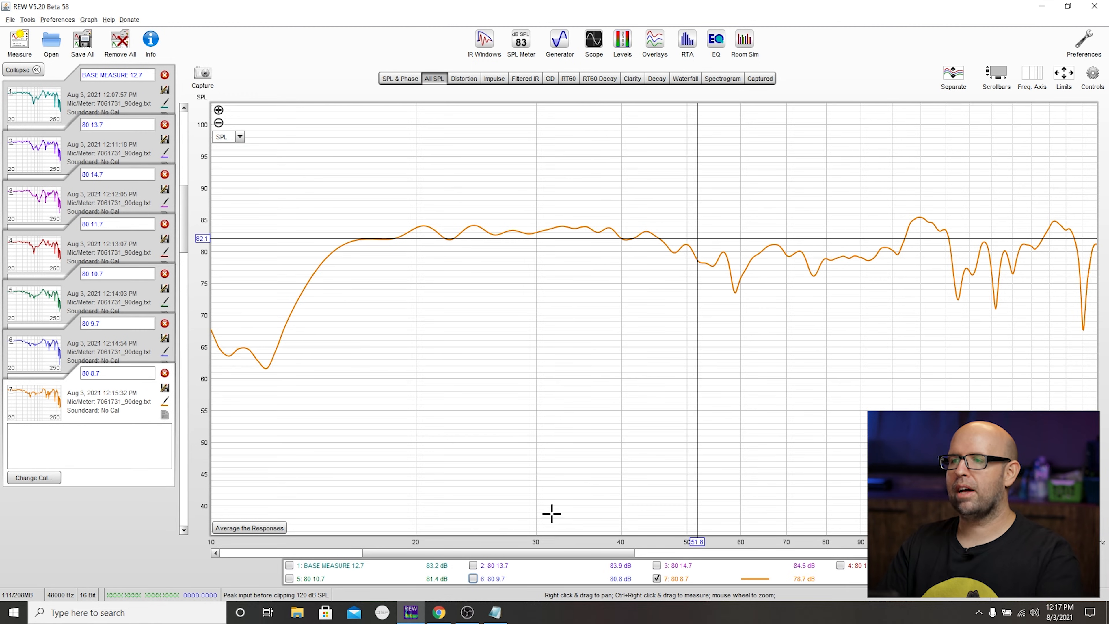
- Switch to the receiver's setup page in the browser and set the subwoofer distance to 12.7 ft
left_click(439, 613)
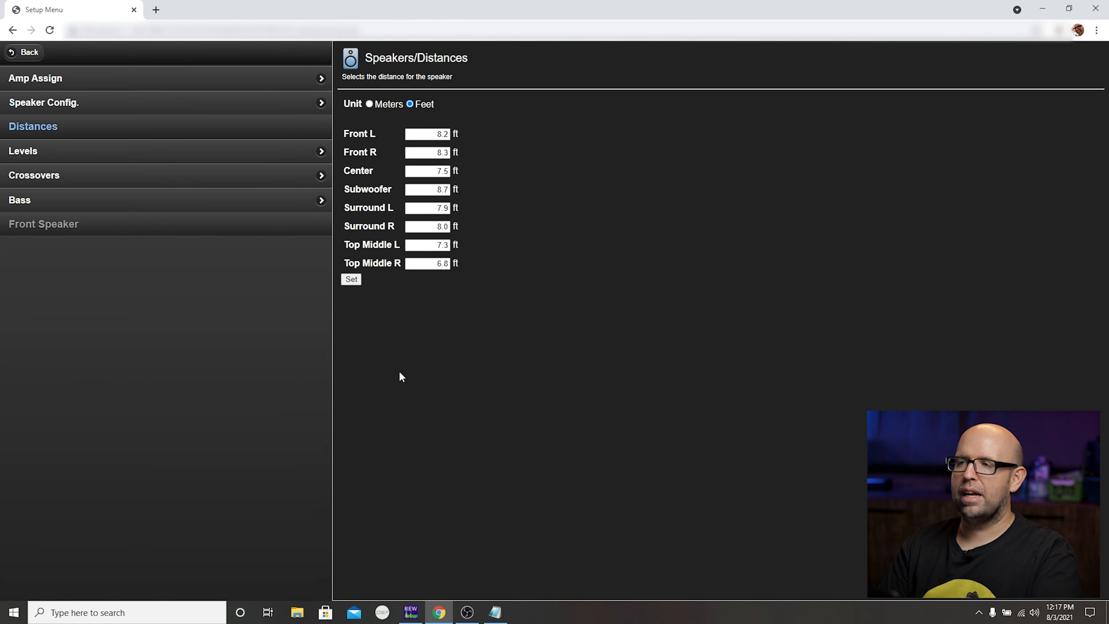
double_click(442, 189)
type("12")
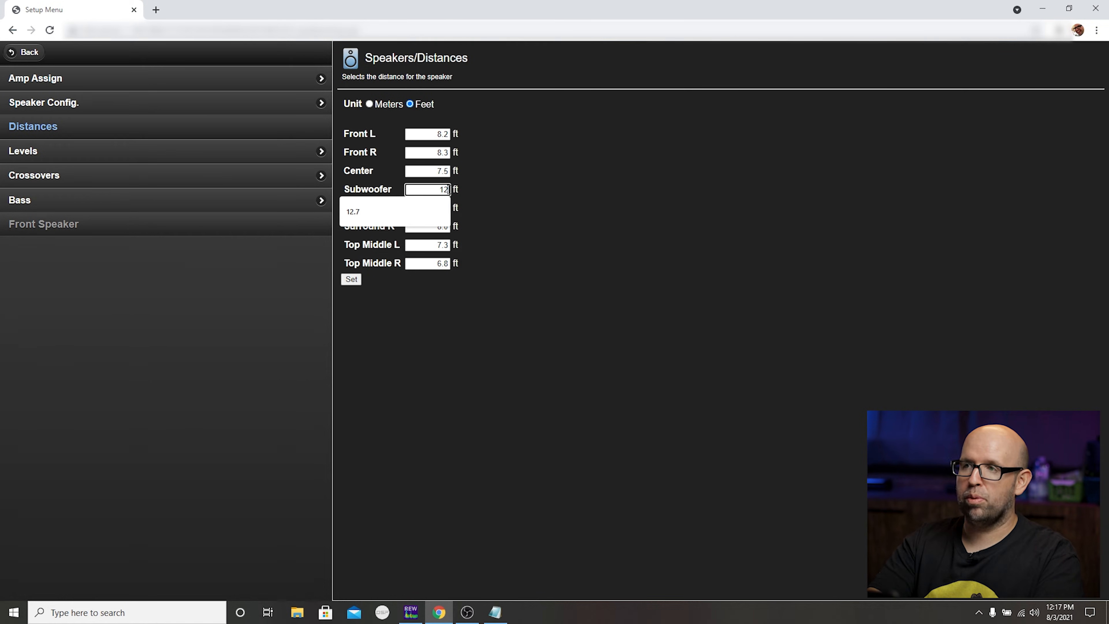
- Open the receiver's crossover settings and set the front speakers' crossover to 110Hz
left_click(154, 177)
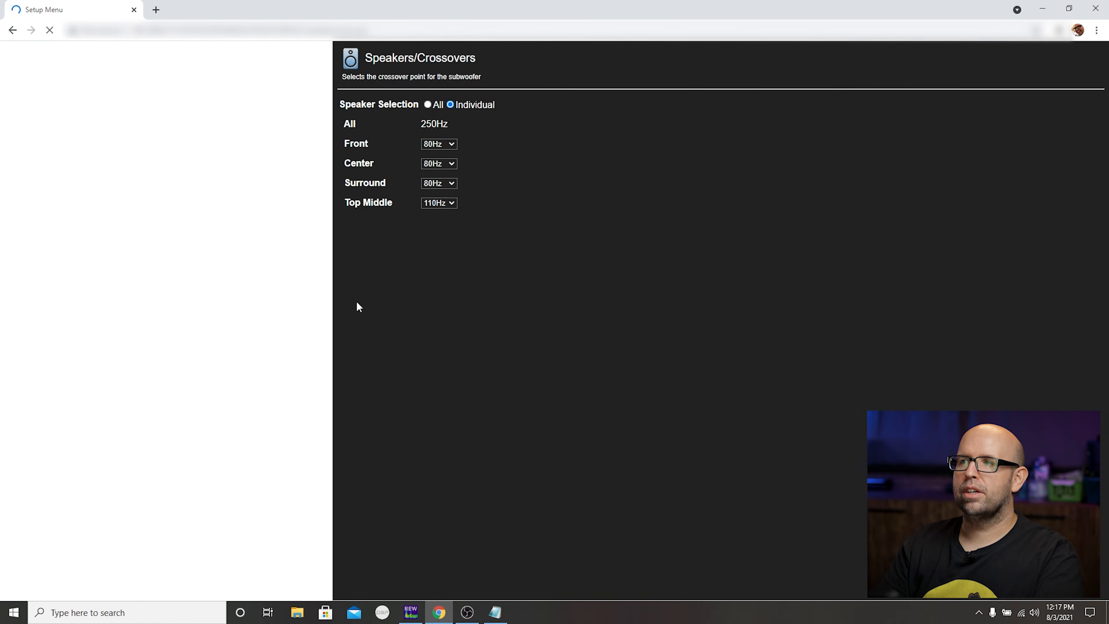
left_click(439, 142)
left_click(450, 200)
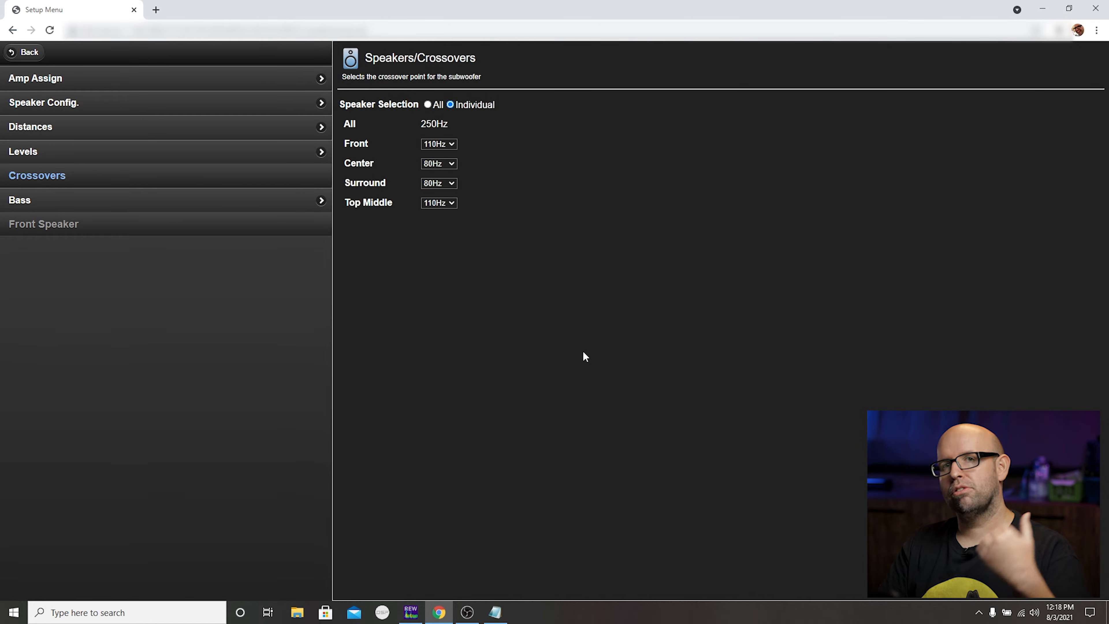
left_click(438, 144)
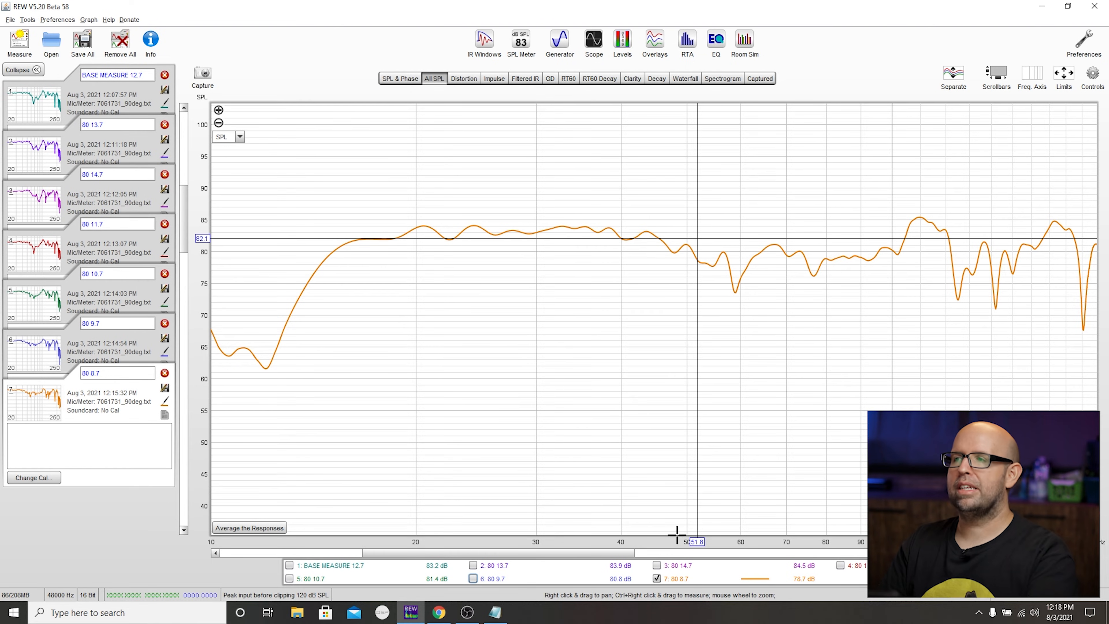
- Run a sweep measurement in REW named 100 12.7 and show it with only the BASE MEASURE 12.7 trace, hiding 80 8.7
left_click(19, 42)
double_click(498, 189)
left_click_drag(475, 188, 414, 185)
type("100 12.7")
left_click(790, 496)
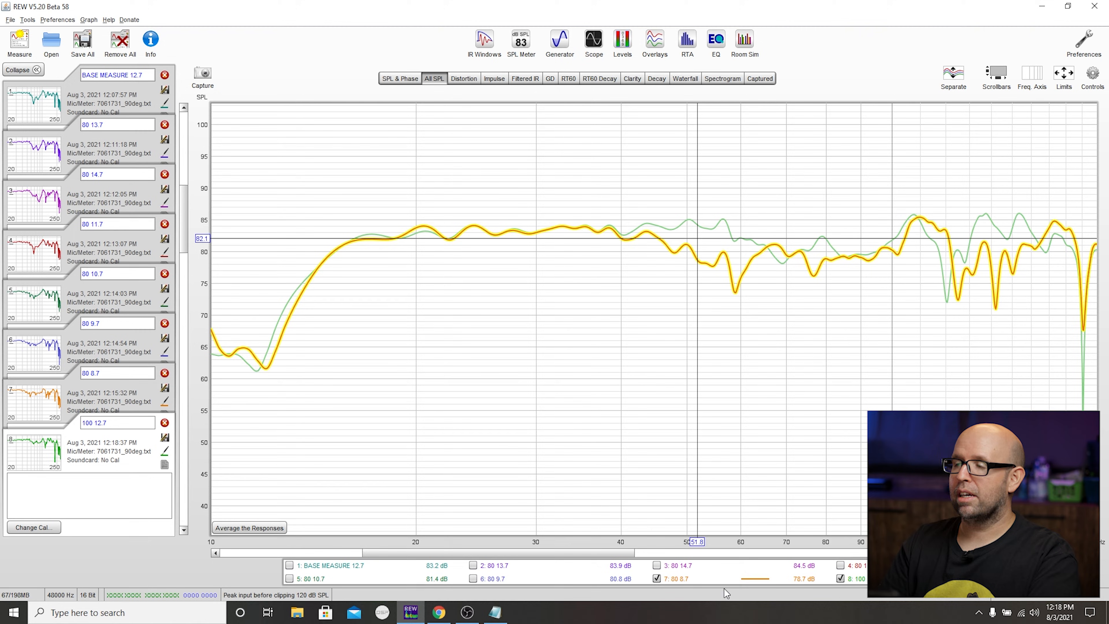
left_click(656, 578)
left_click(358, 570)
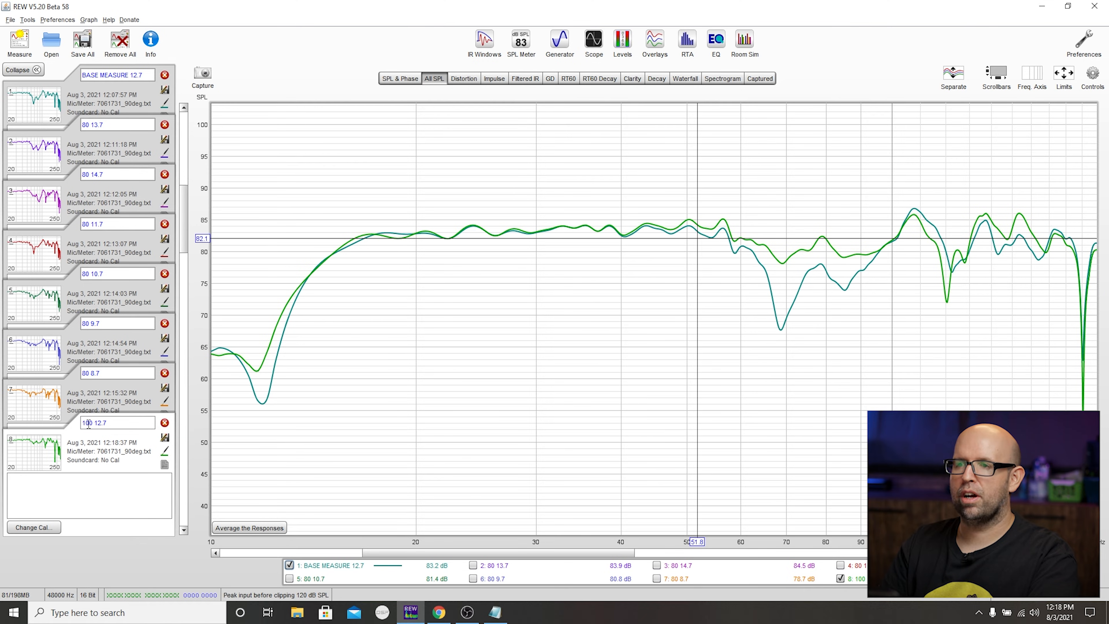
- Rename the latest measurement to 110 12.7 and hide the BASE MEASURE 12.7 trace in the graph
type("0")
key("Return")
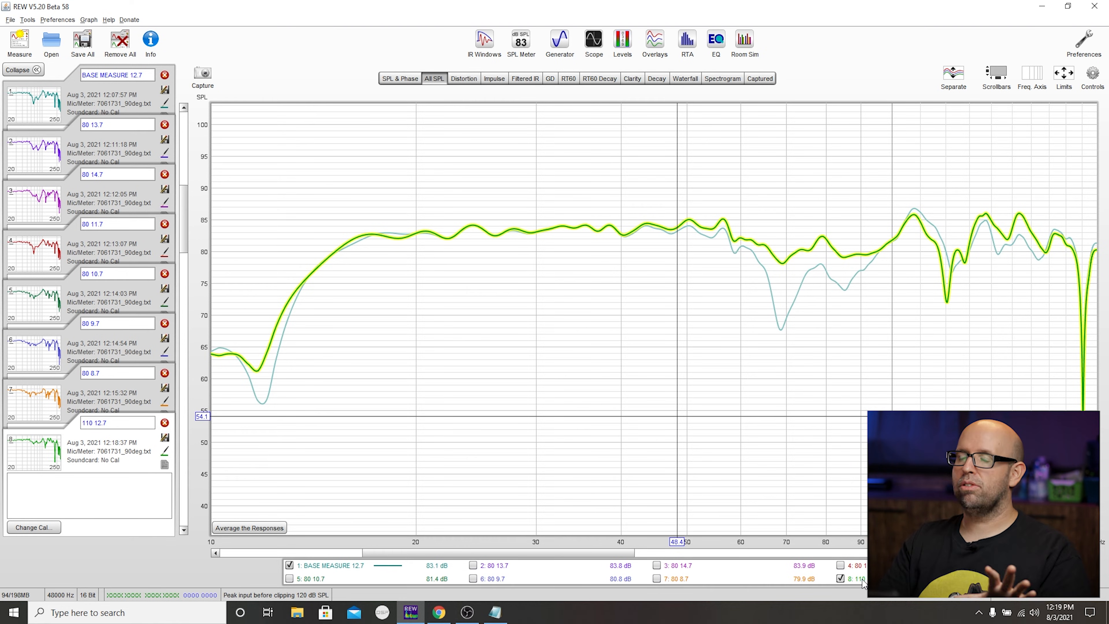
left_click(289, 565)
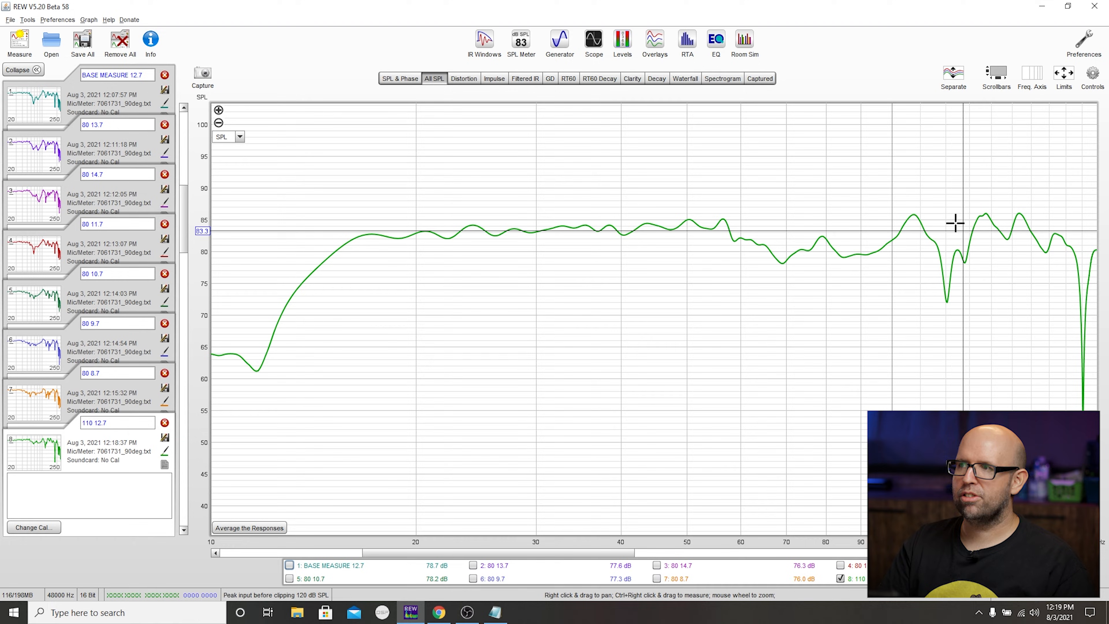
- Switch to the receiver's Speakers/Distances page in the browser and set the subwoofer distance to 13.7 ft
left_click(439, 612)
left_click(60, 123)
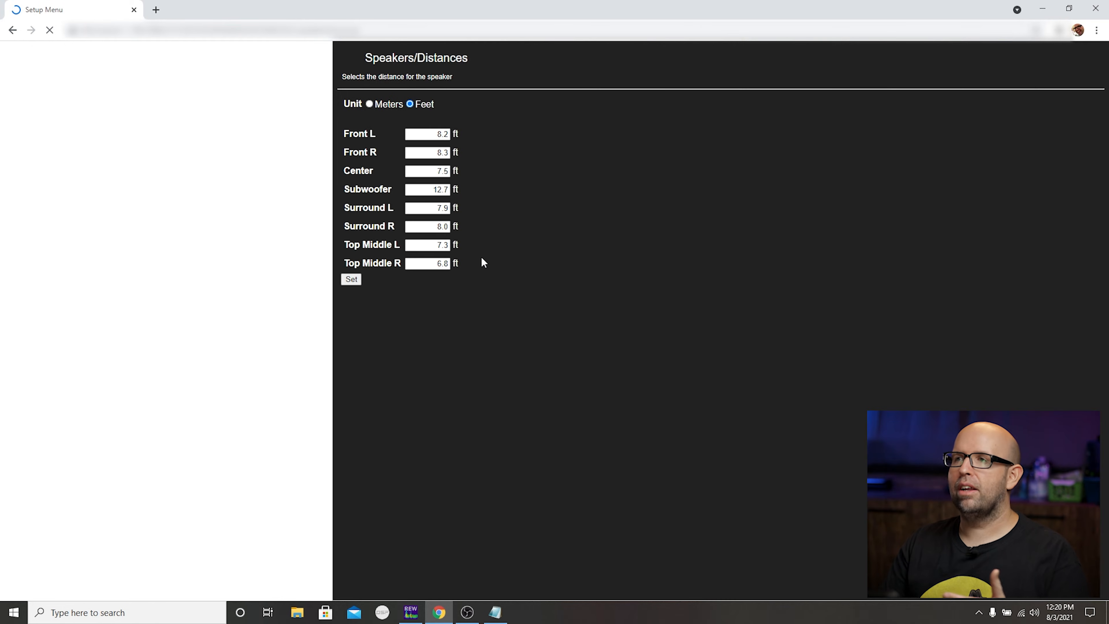
left_click(445, 190)
type("13.7")
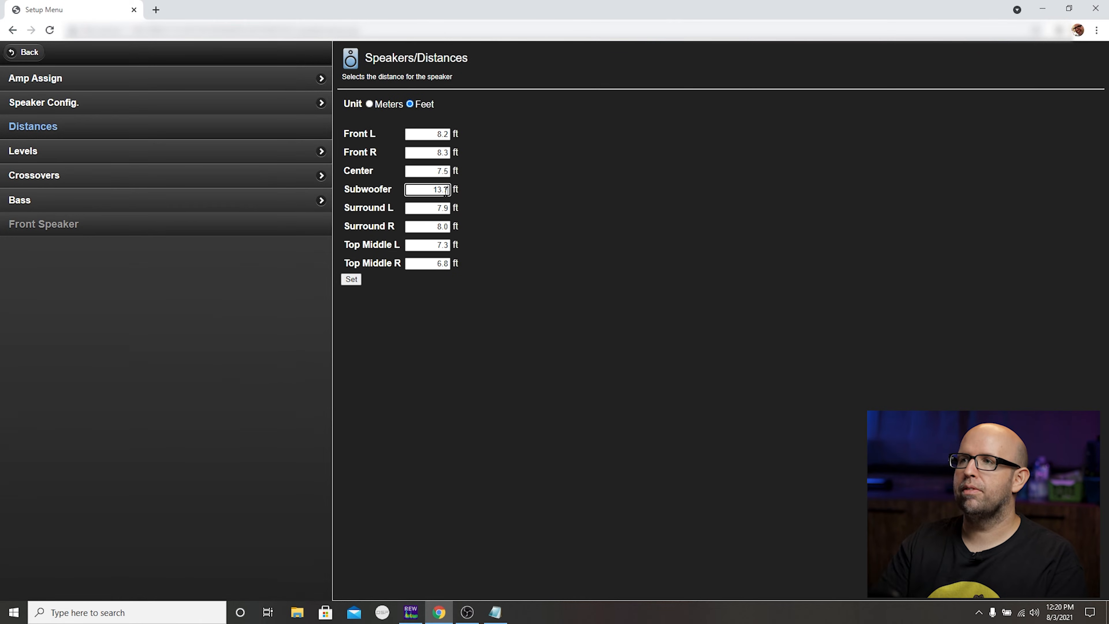
- Return to REW and run a new sweep measurement named 110 13.7
key("alt+Tab")
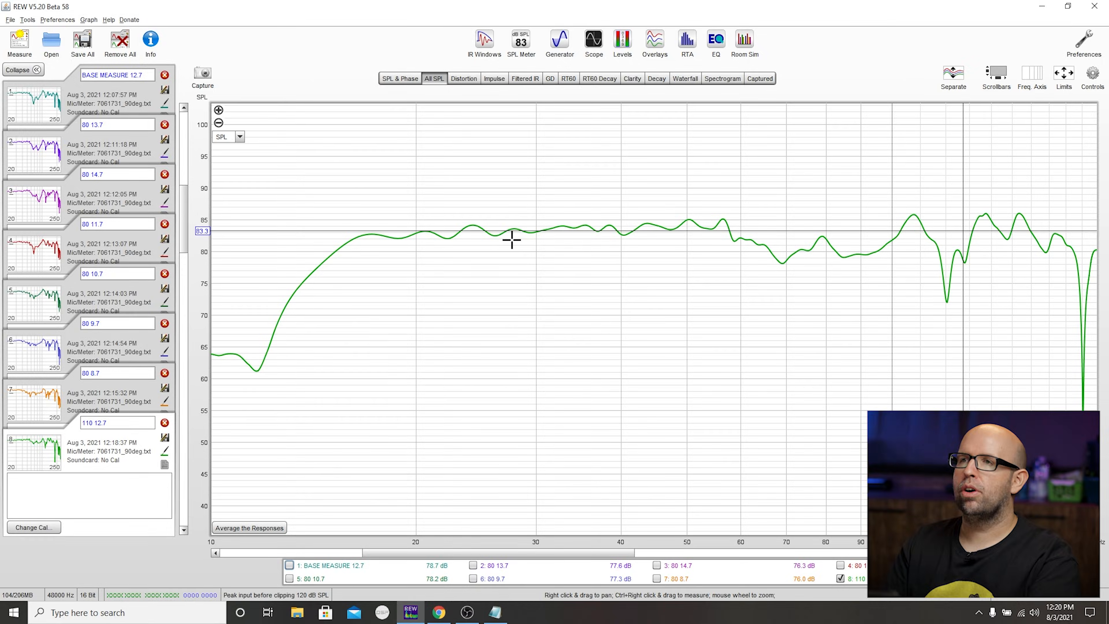
left_click(20, 42)
triple_click(453, 185)
type("110 13.7")
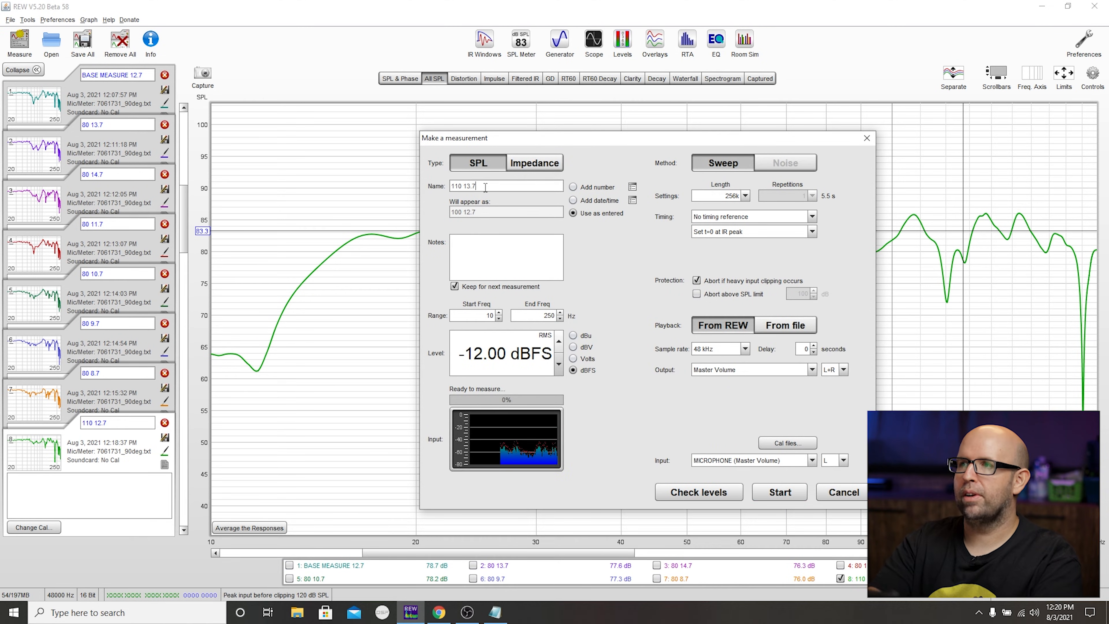
key("Return")
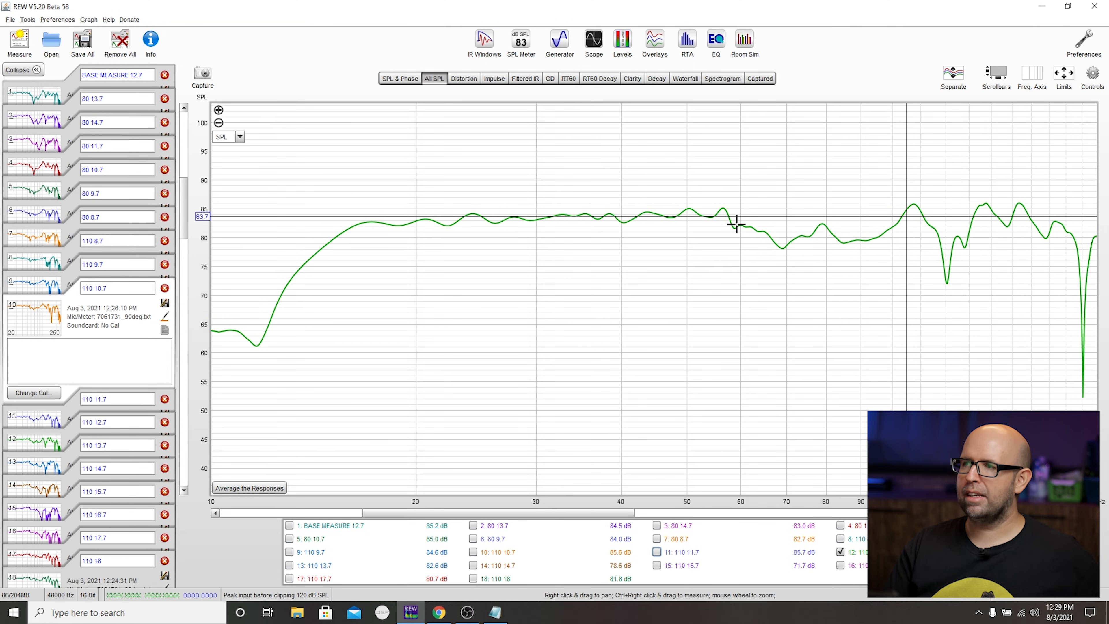
- Compare the 110 12.7 trace in turn with BASE MEASURE 12.7, 110 11.7, 110 10.7 and 110 9.7
left_click(352, 527)
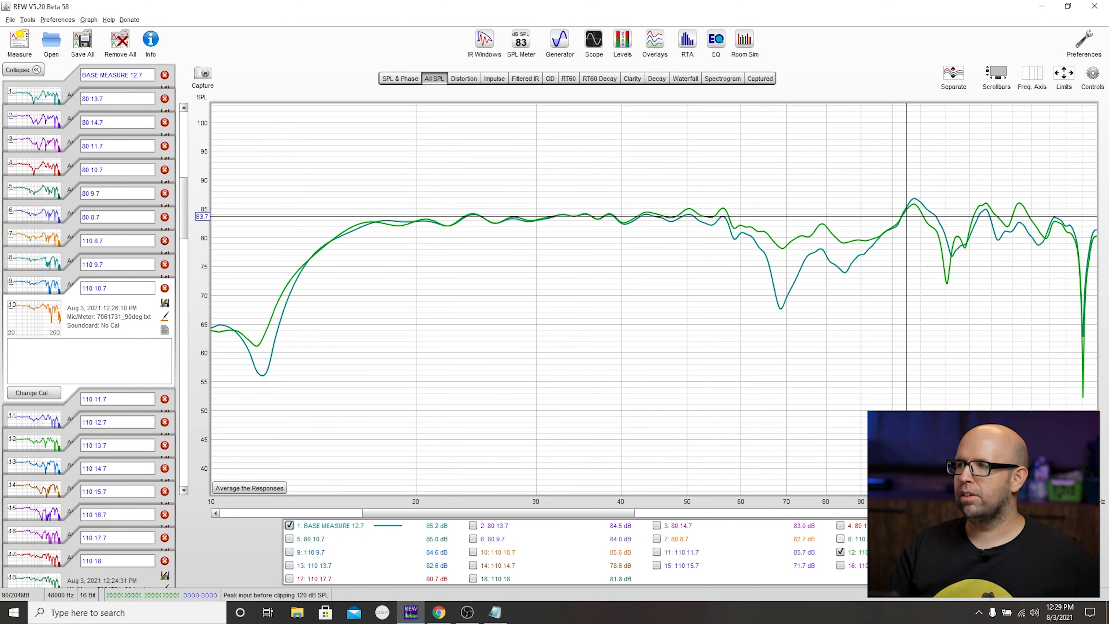
left_click(345, 525)
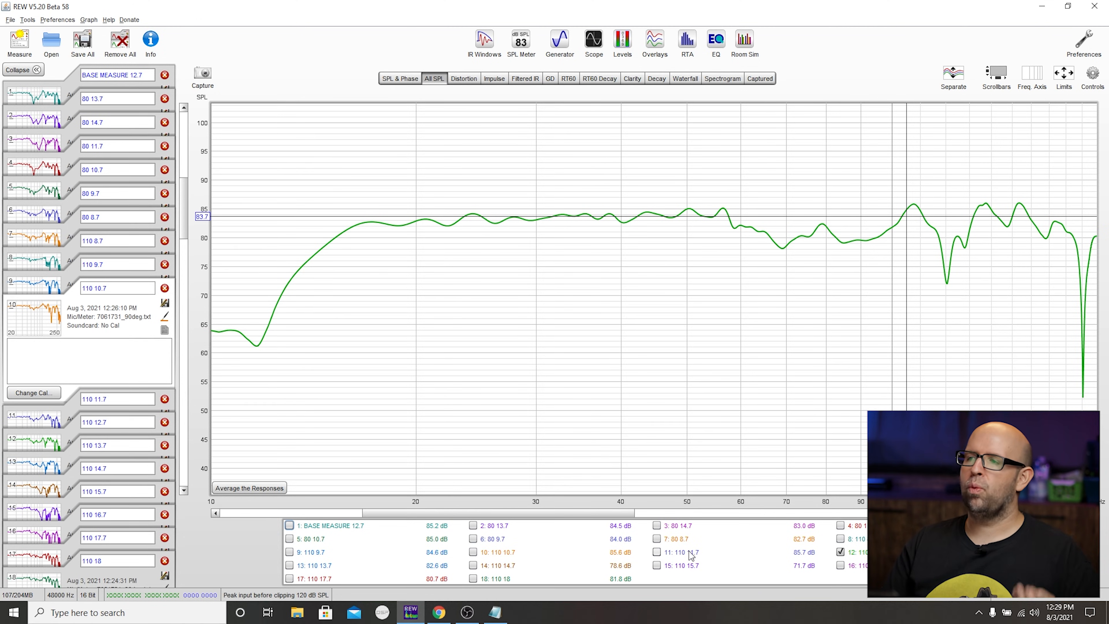
left_click(656, 552)
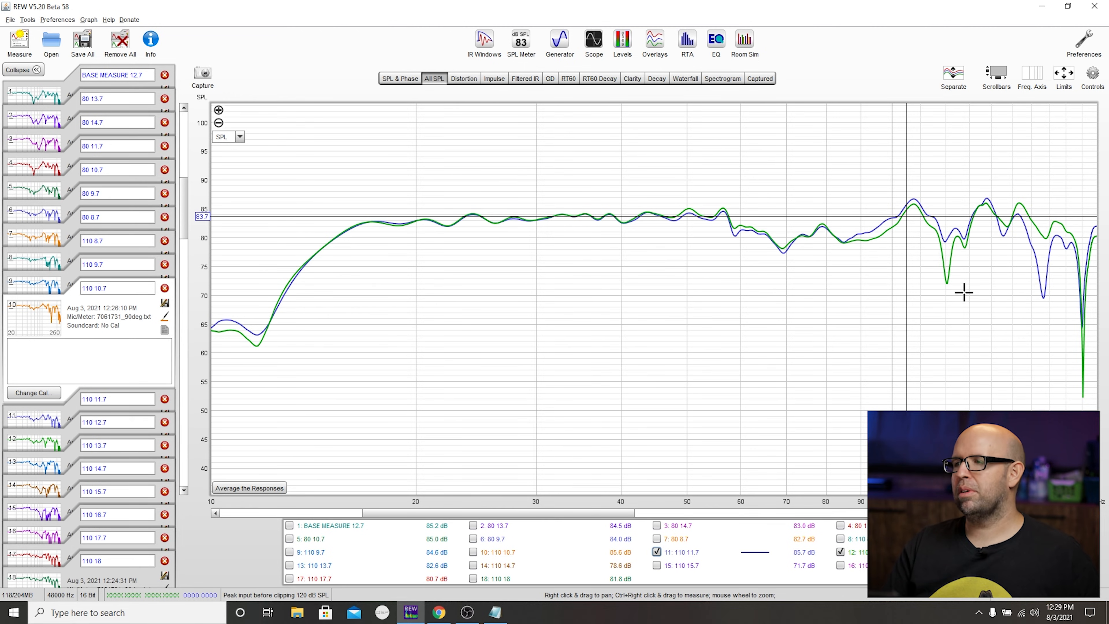
left_click(683, 553)
left_click(510, 553)
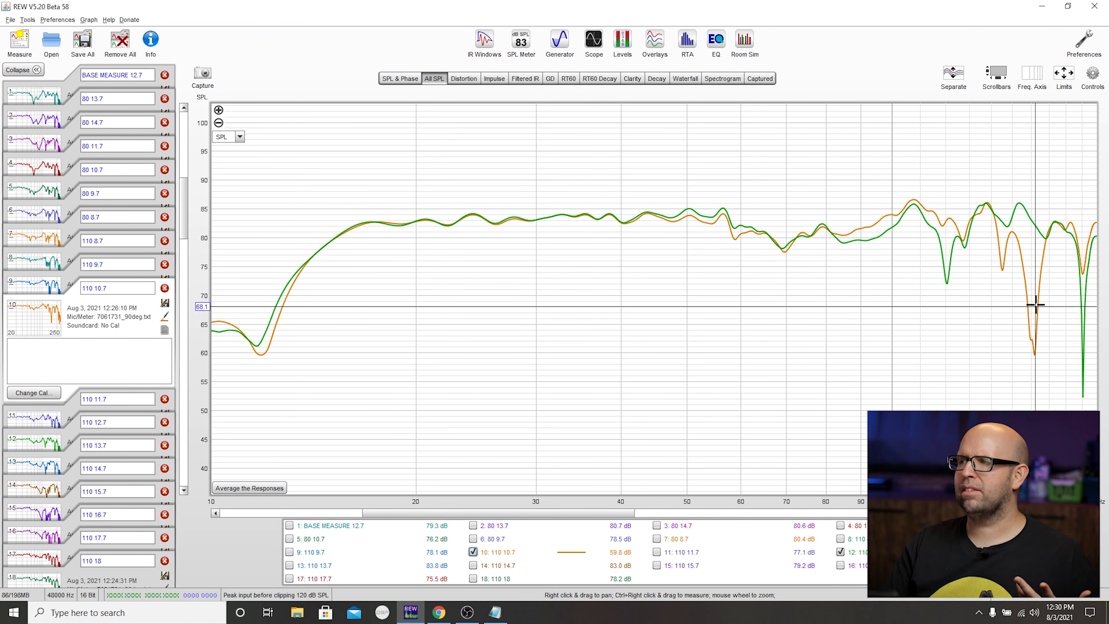
mouse_move(560, 550)
left_click(312, 552)
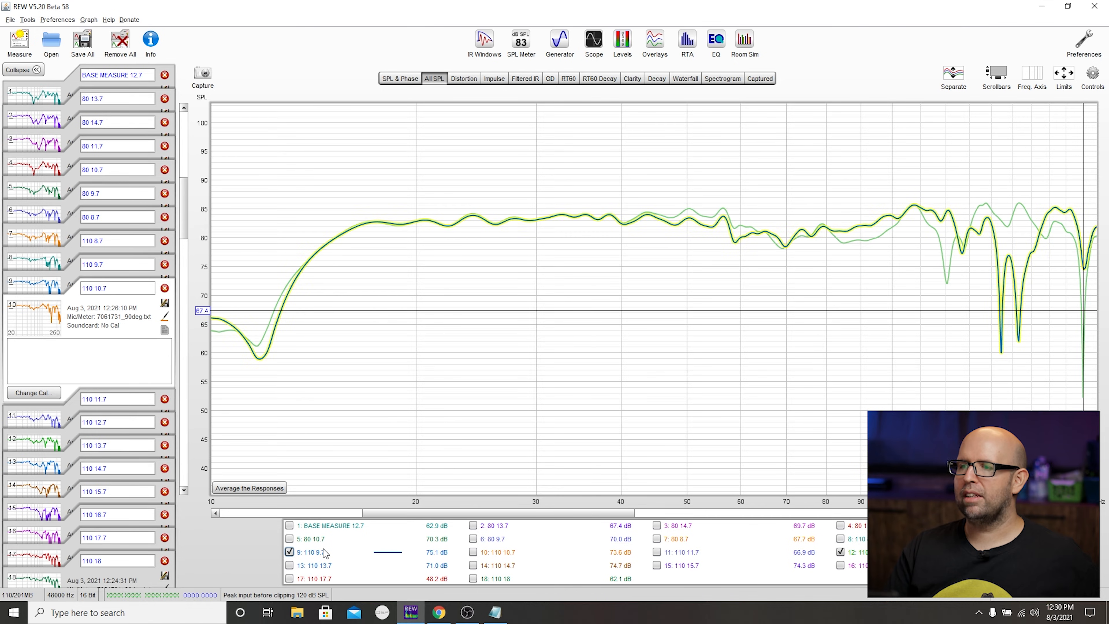
- Hide the 110 9.7 trace and compare 110 12.7 with 110 8.7, ending with only 110 12.7 shown
left_click(289, 552)
left_click(841, 538)
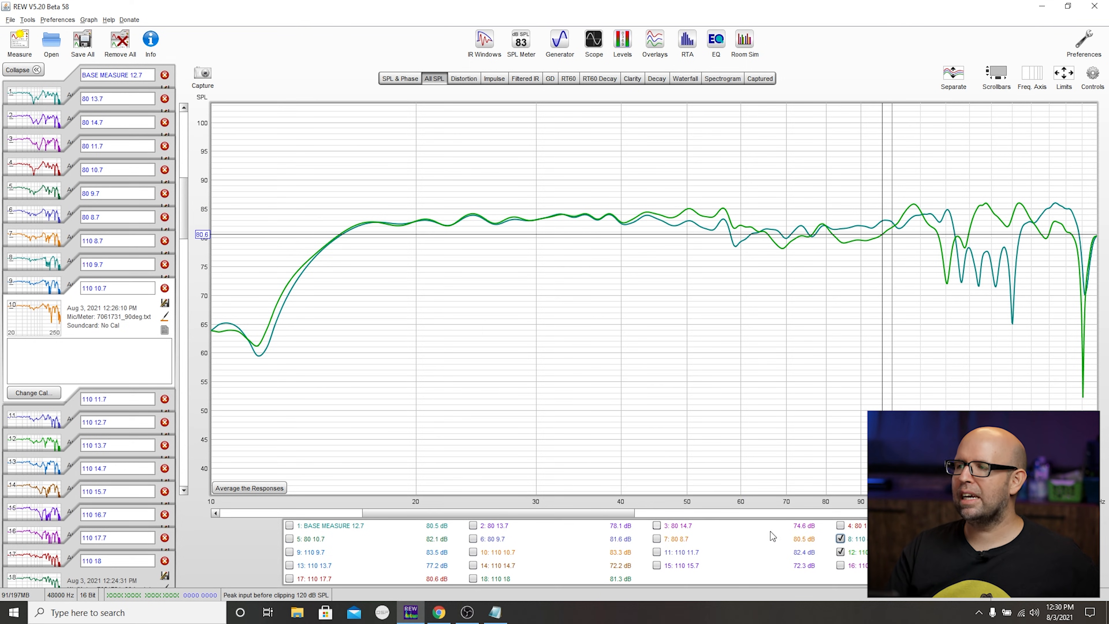
left_click(864, 552)
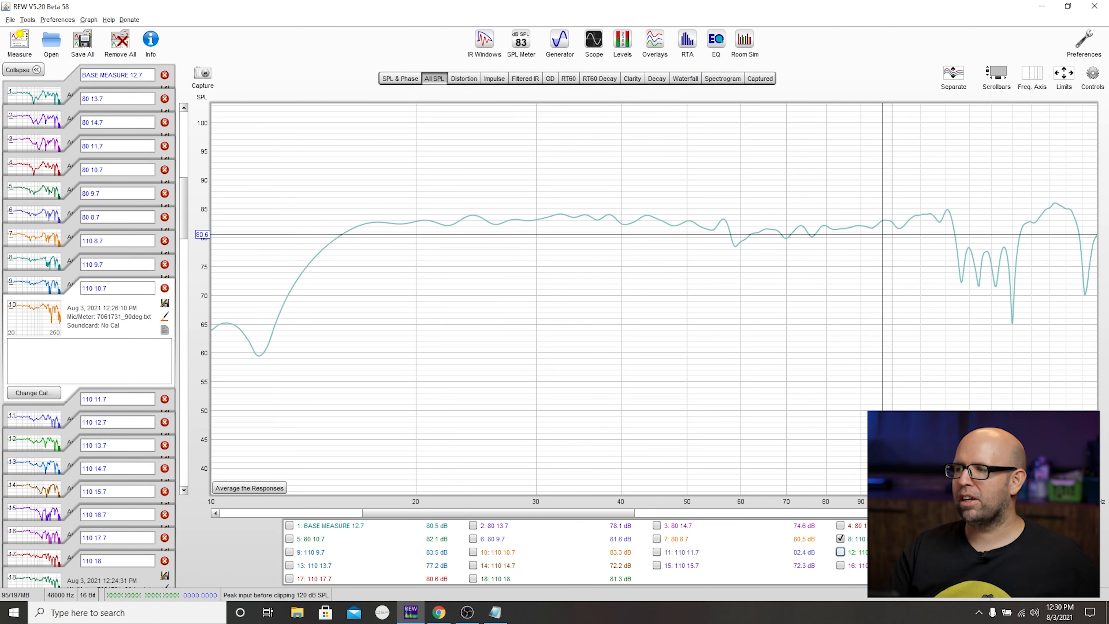
left_click(863, 551)
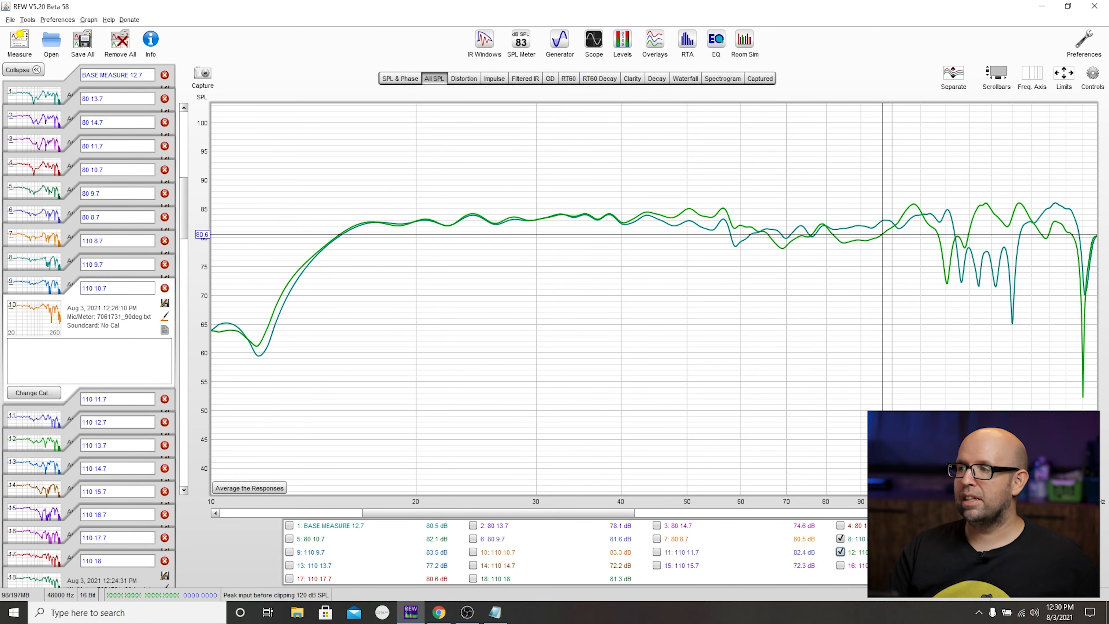
left_click(862, 539)
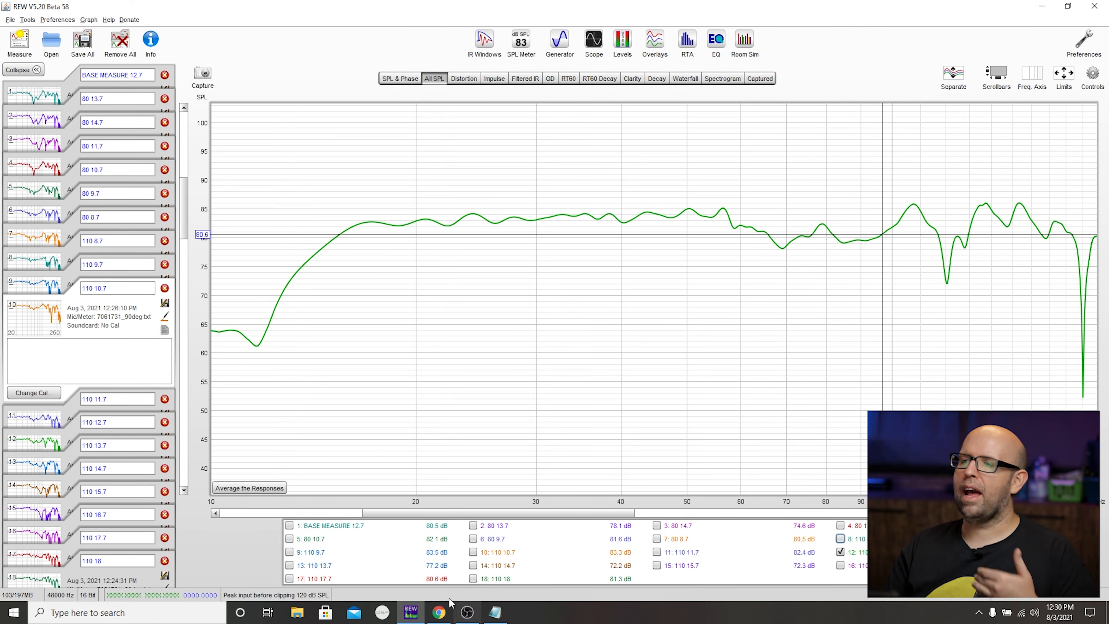
- Compare the 110 12.7 trace in turn with 110 13.7, 110 14.7 and 110 15.7
left_click(328, 565)
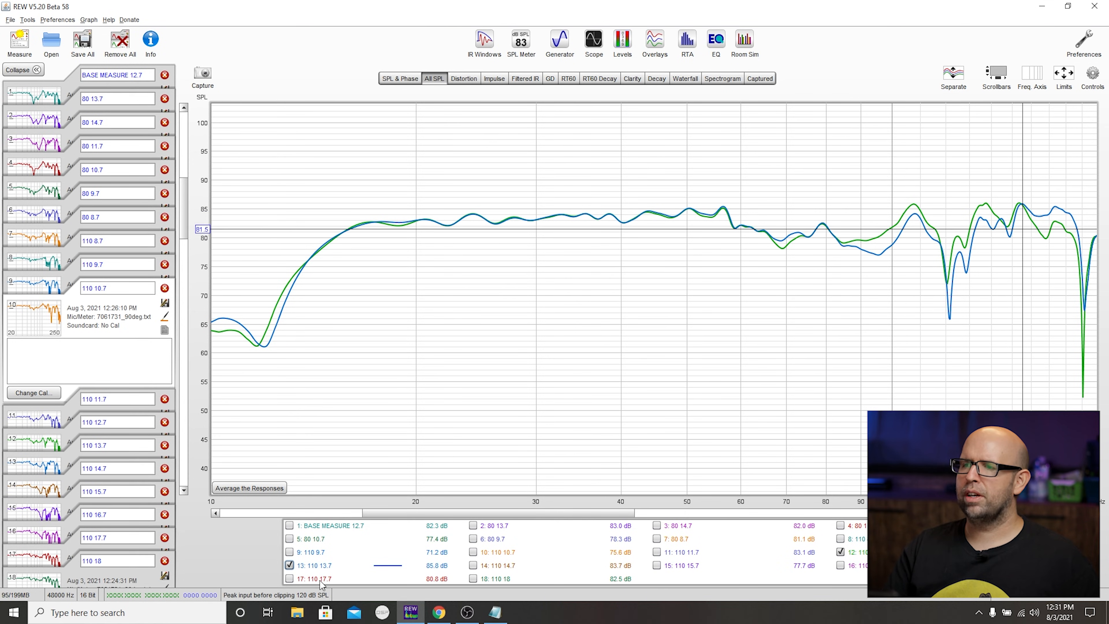
left_click(472, 565)
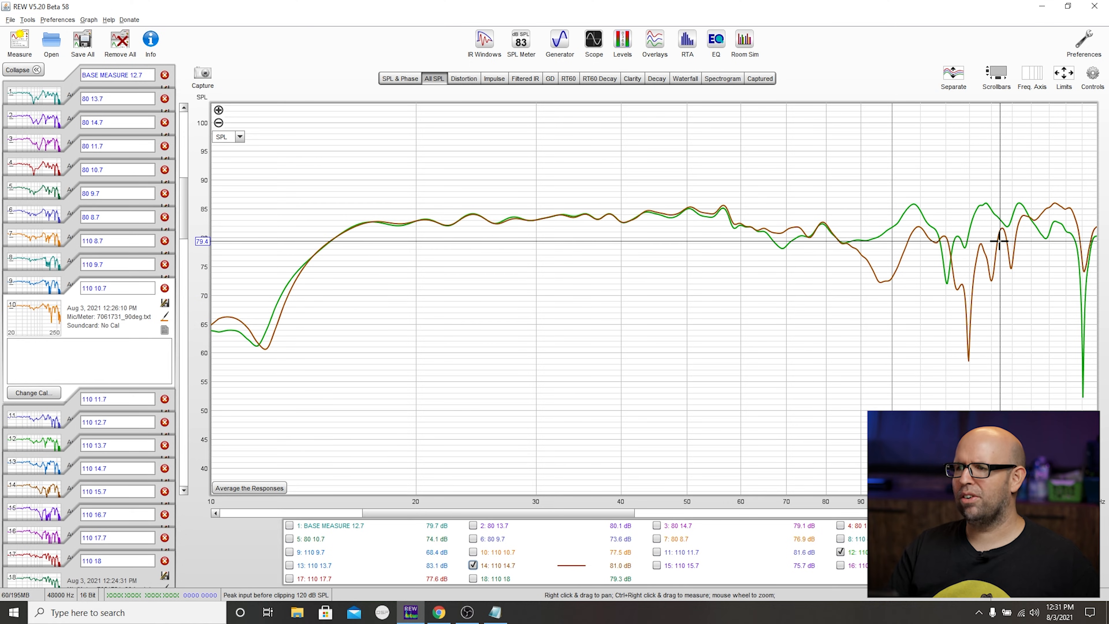
left_click(472, 566)
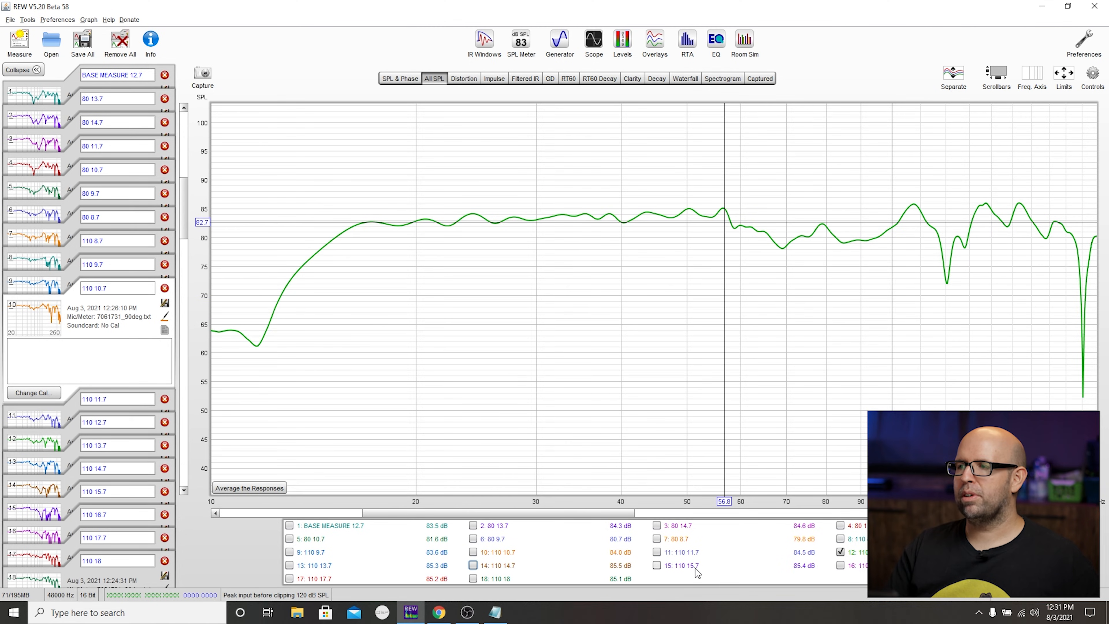
left_click(695, 569)
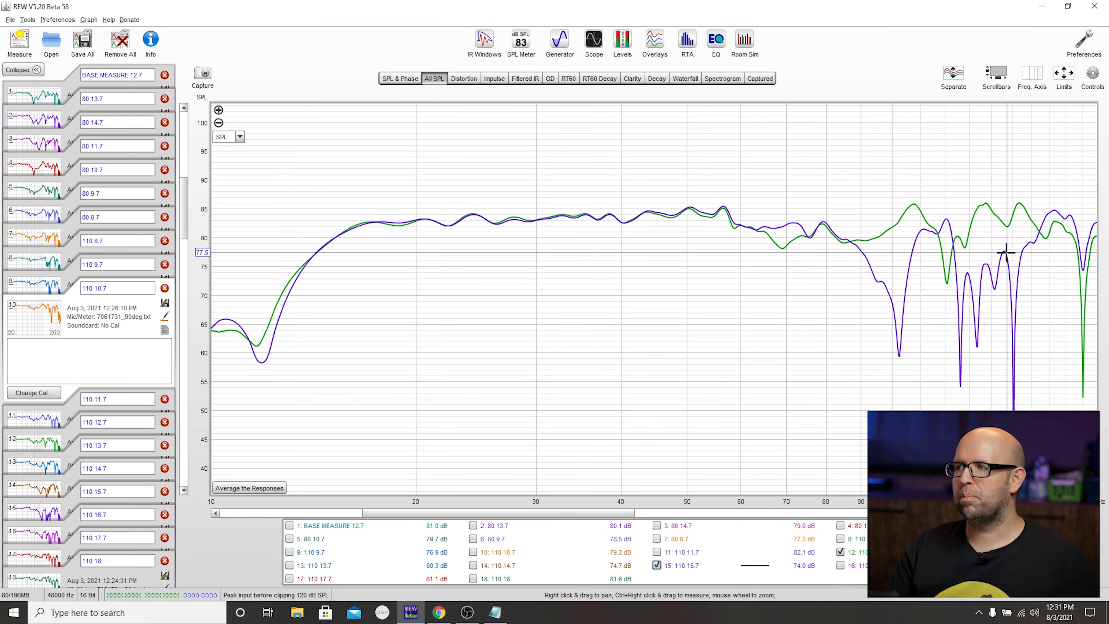
left_click(681, 567)
- Compare the 110 12.7 trace with 110 16.7 and 110 17.7, first one at a time and finally all three together
left_click(843, 567)
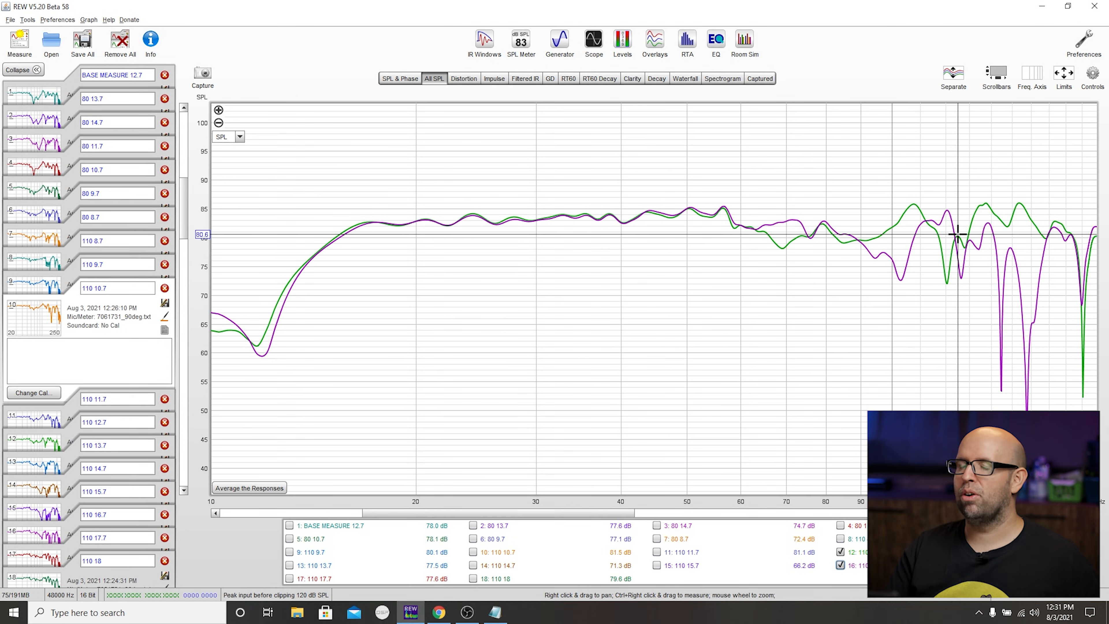
left_click(843, 566)
left_click(289, 578)
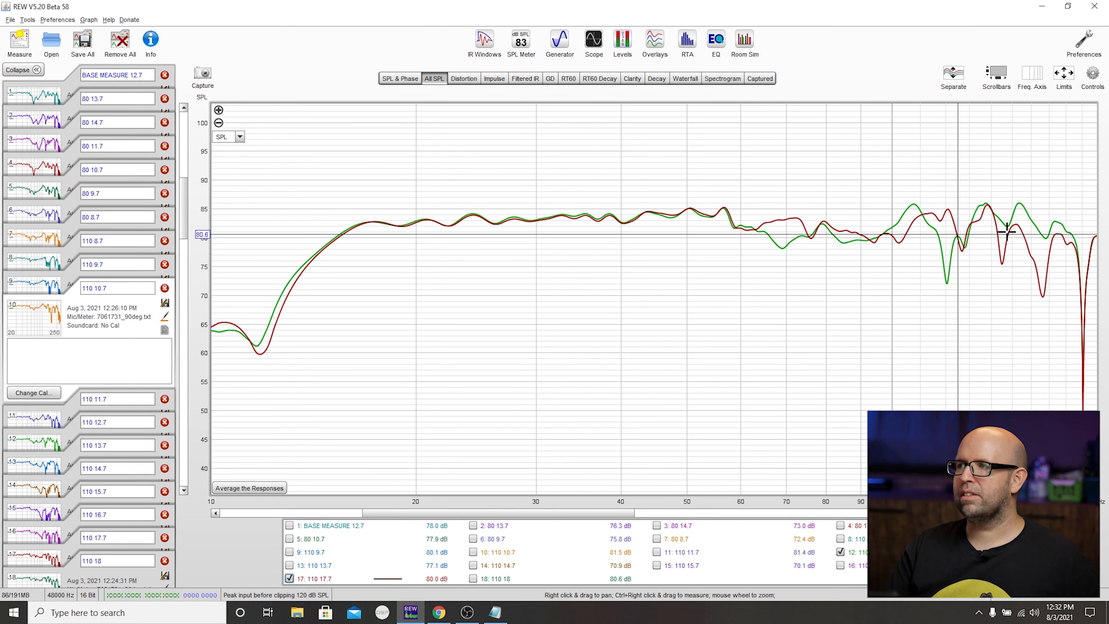
left_click(840, 566)
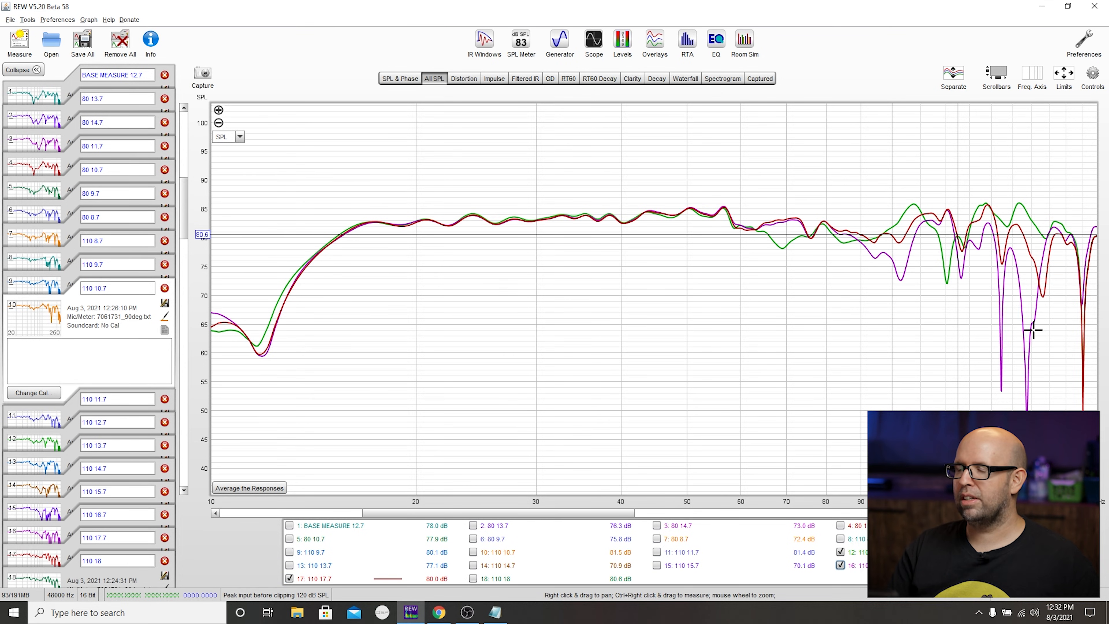
left_click(856, 569)
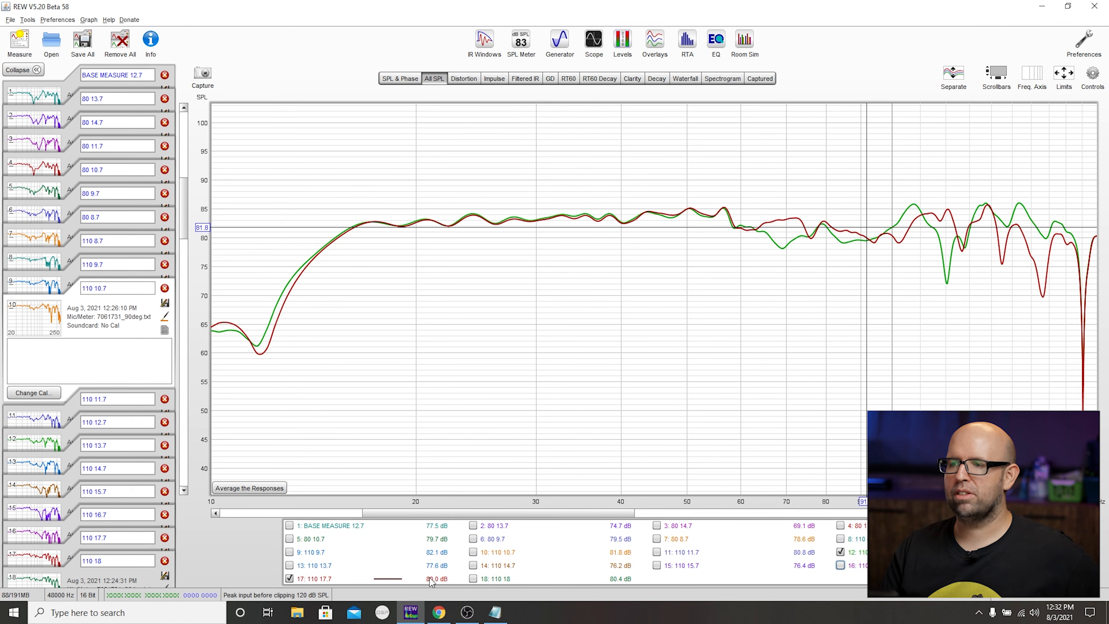
- Compare the 110 18 trace in turn with 110 12.7 and 110 17.7, hiding the traces not being compared
left_click(346, 579)
left_click(506, 578)
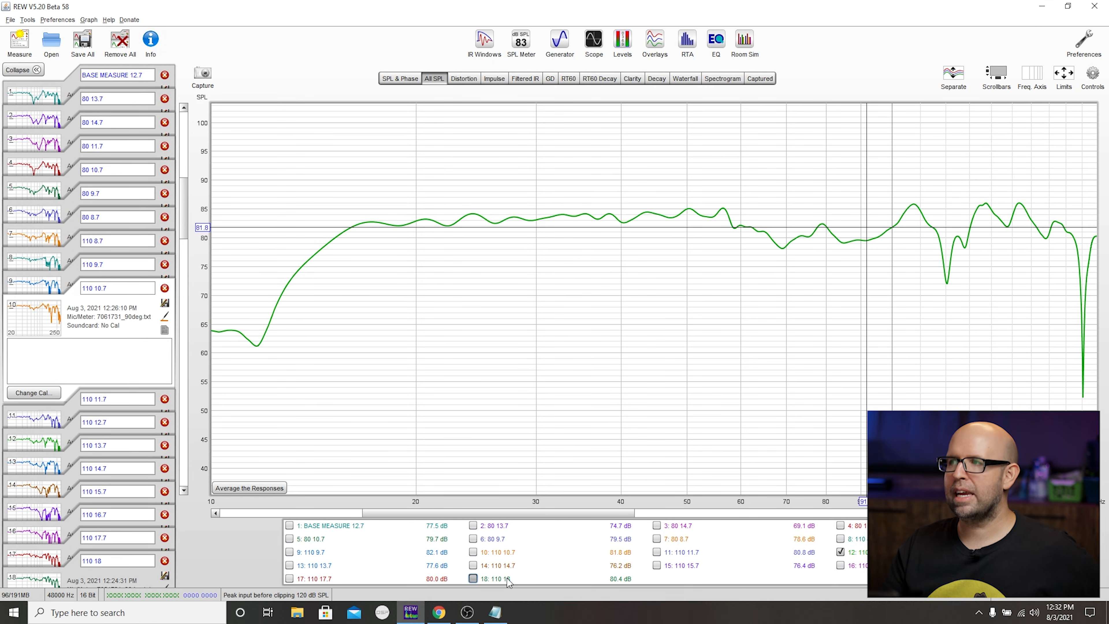
left_click(321, 583)
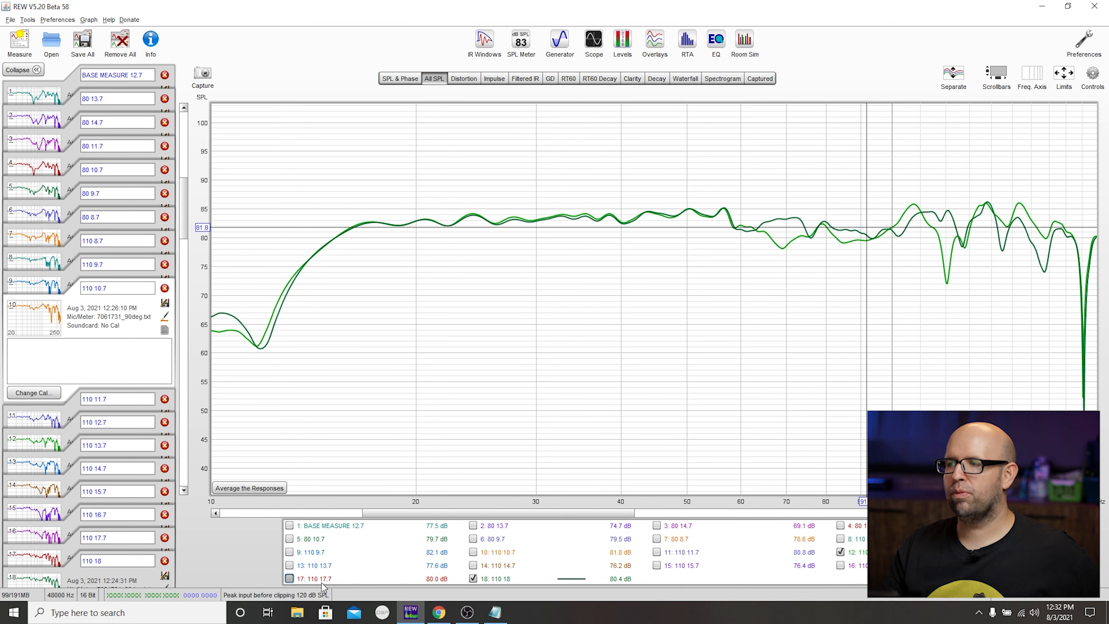
left_click(840, 551)
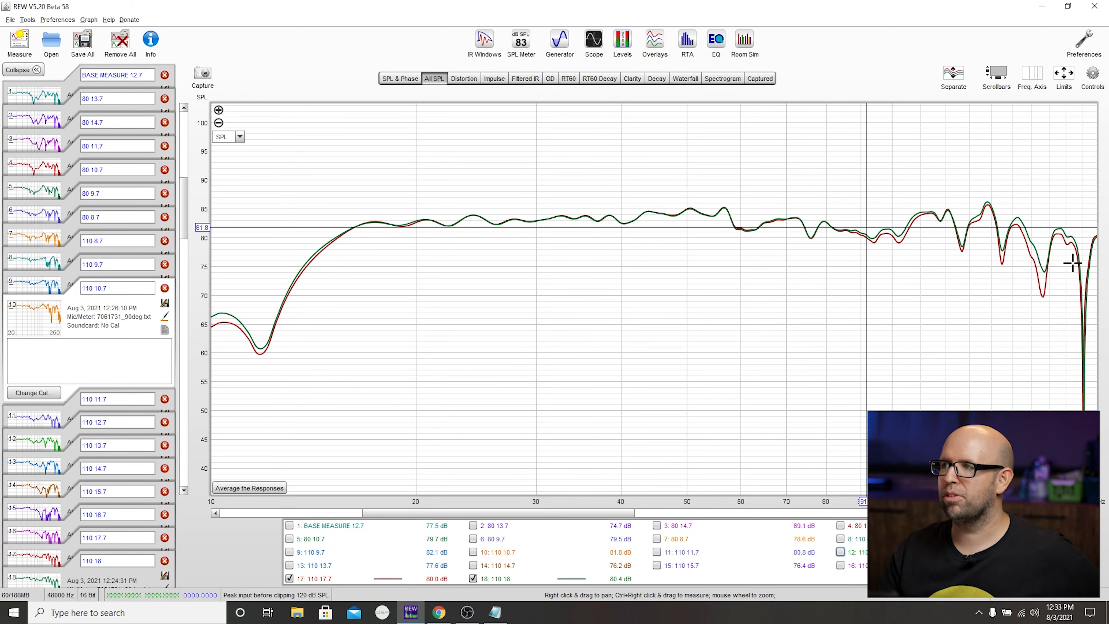
left_click(289, 578)
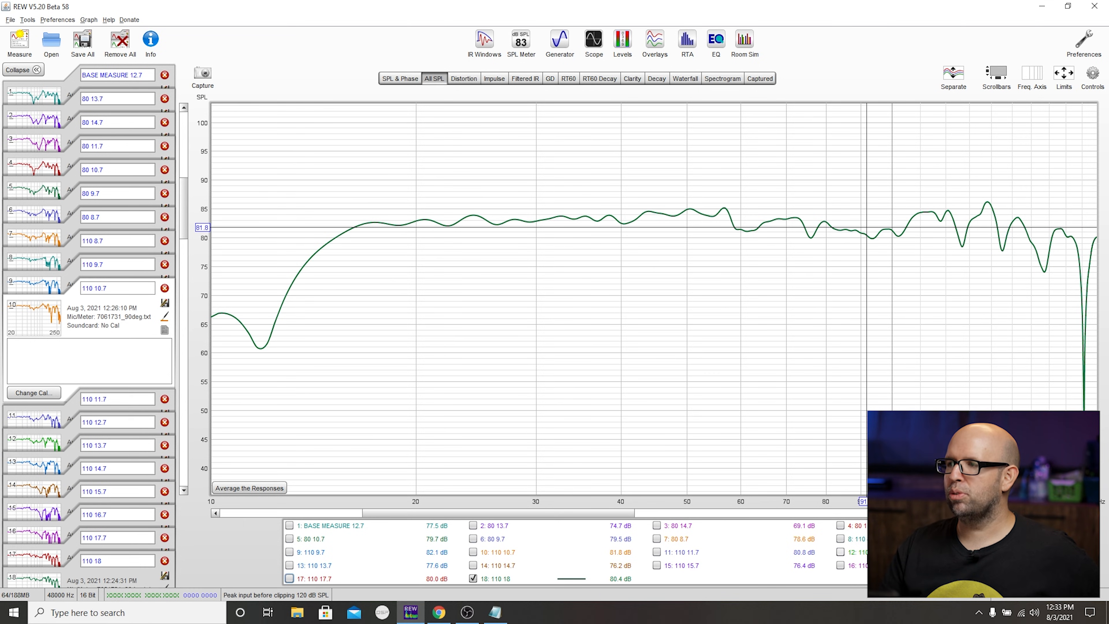
left_click(840, 551)
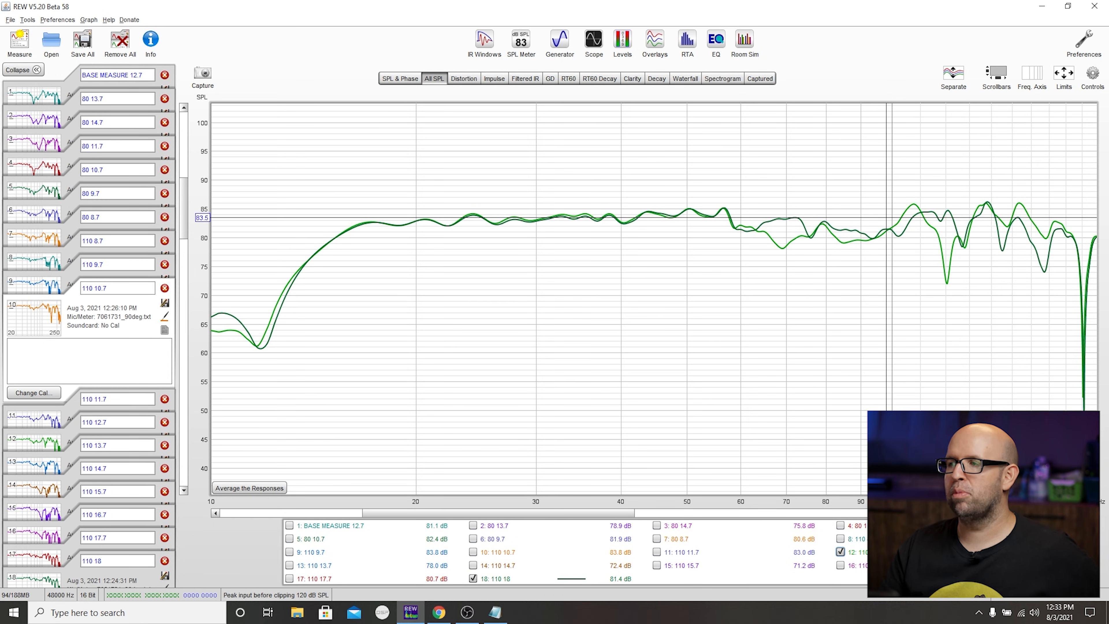
left_click(840, 551)
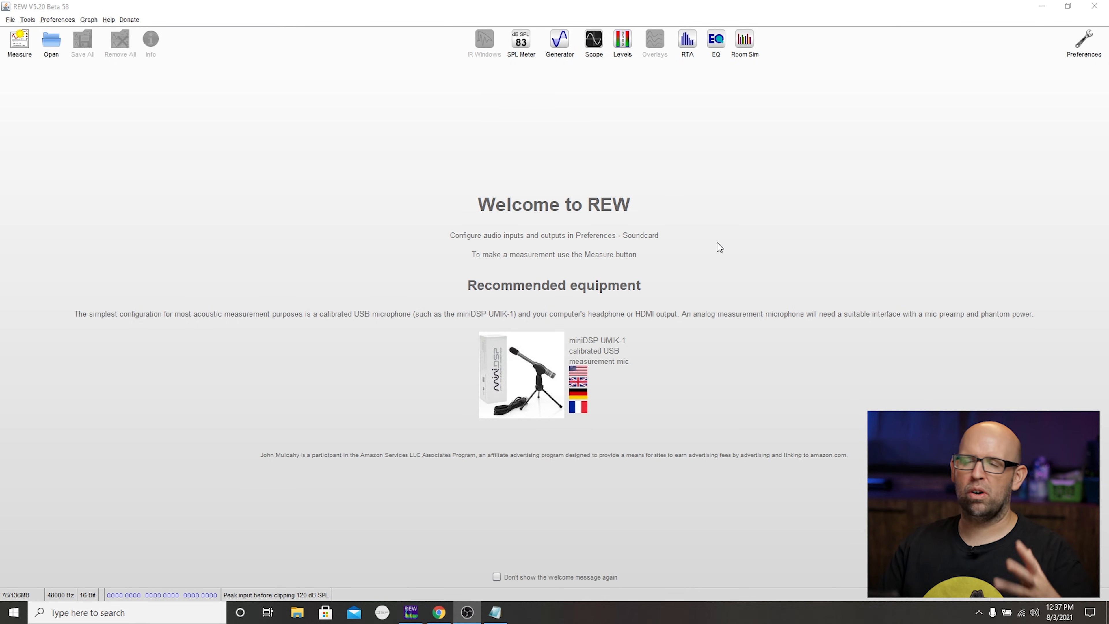
- Run a new sweep measurement from 10 to 250 Hz named L+R, using both output channels
left_click(30, 45)
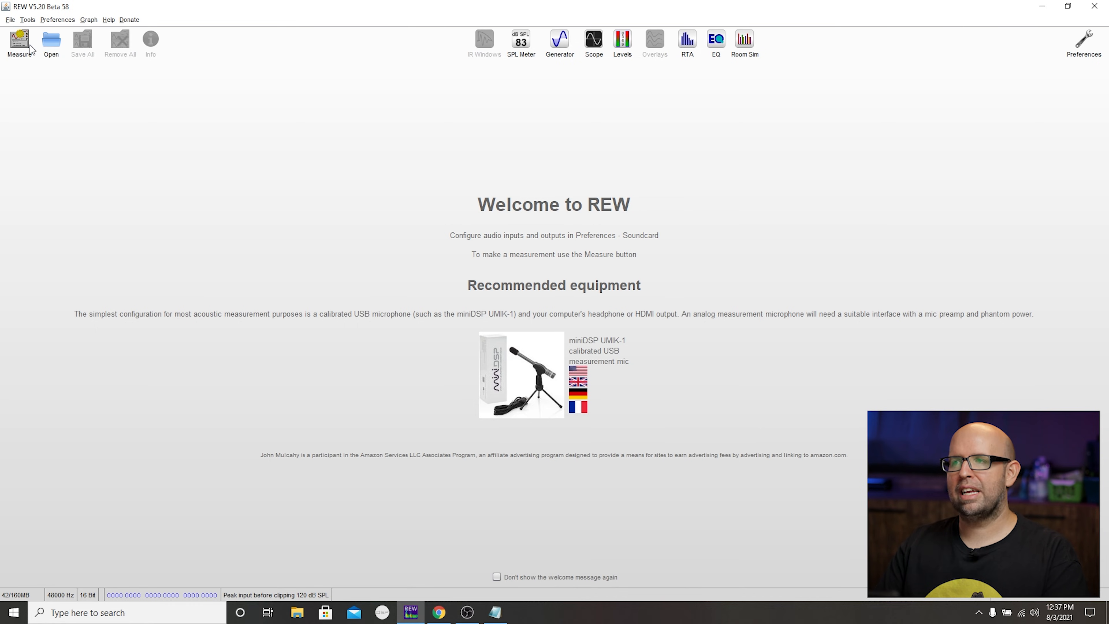
left_click(419, 180)
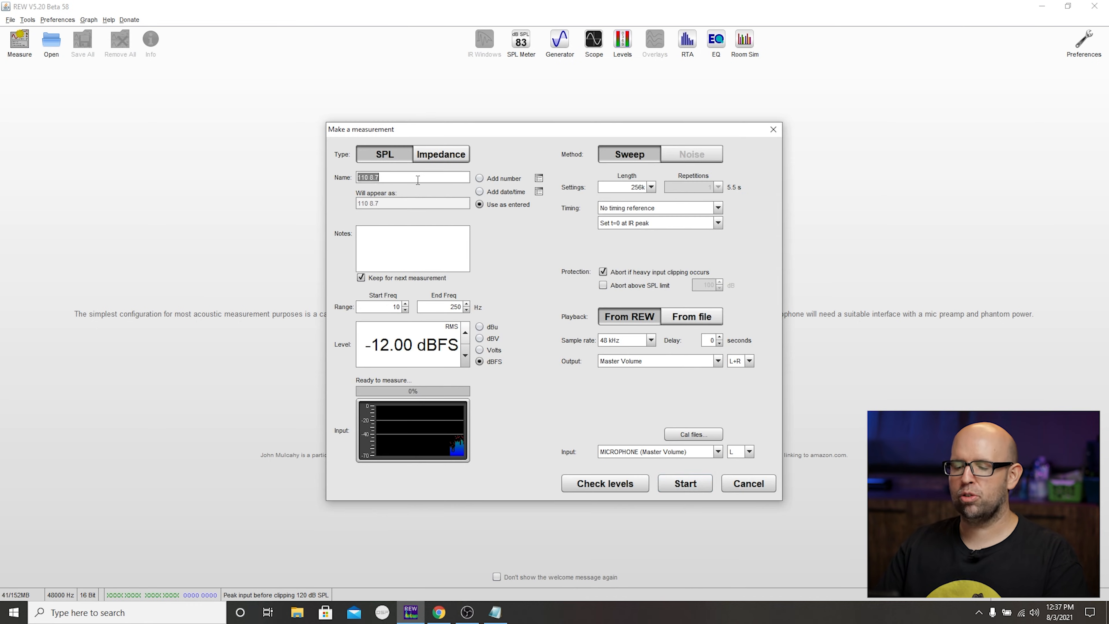
type("L+R")
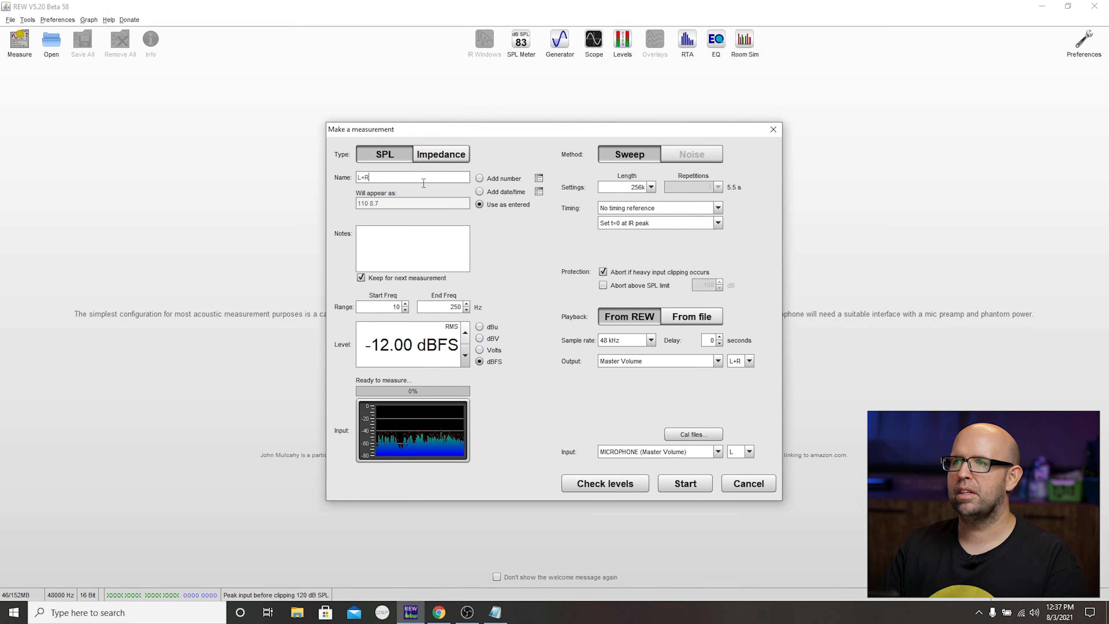
left_click(678, 482)
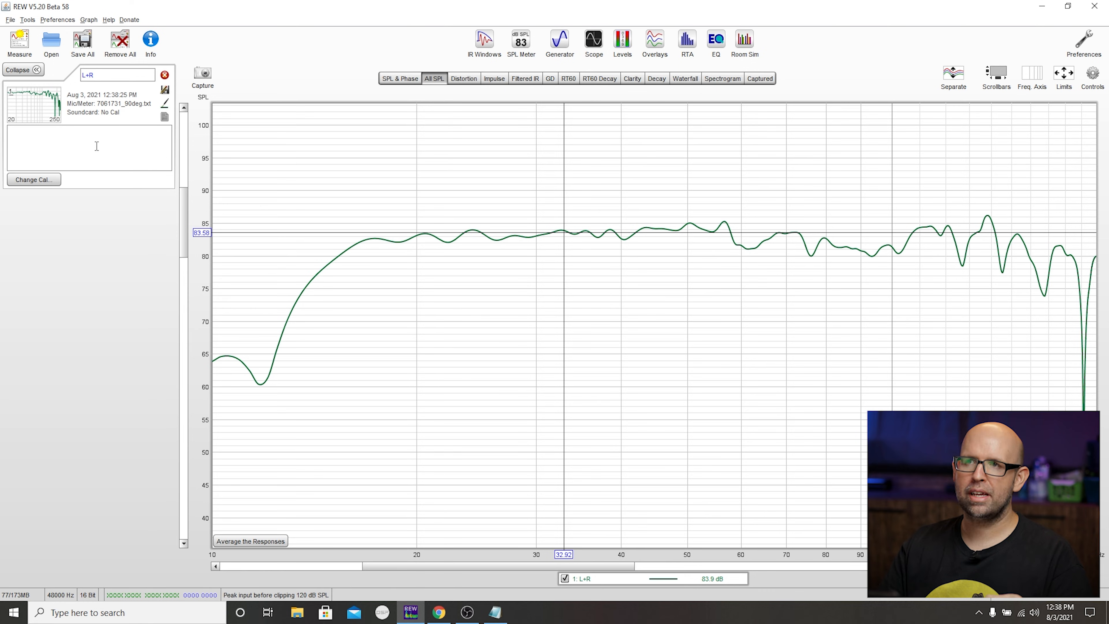
- Switch the soundcard driver in the preferences to ASIO and choose ASIO4ALL v2 as the device
left_click(60, 21)
left_click(77, 38)
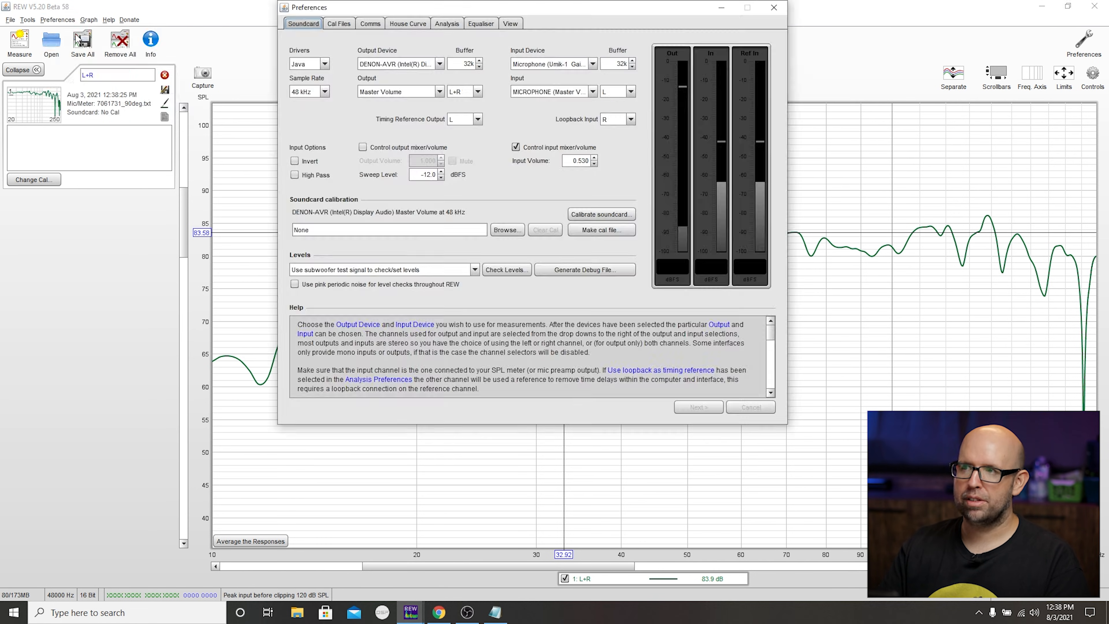
left_click(395, 64)
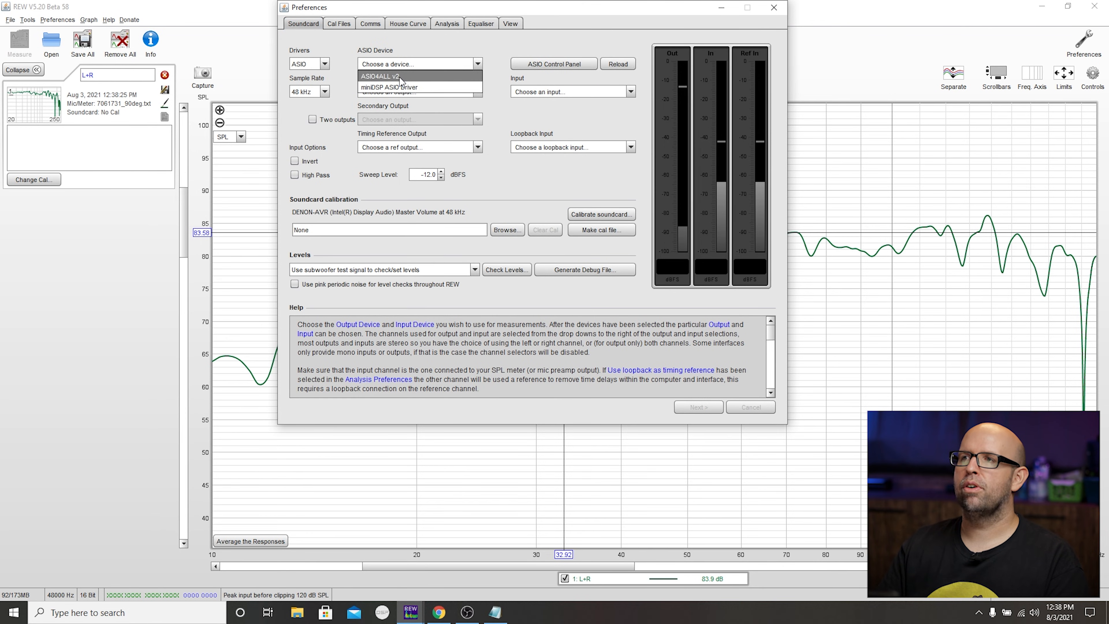
left_click(400, 77)
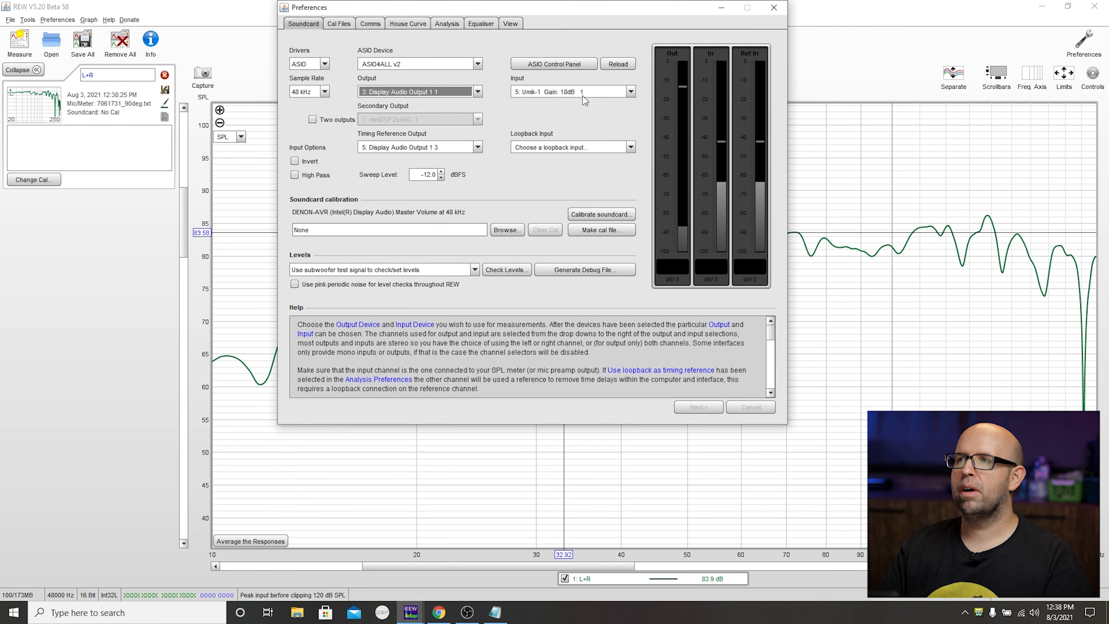
- Check the microphone calibration file assigned to ASIO4ALL v2 and close the preferences
left_click(335, 26)
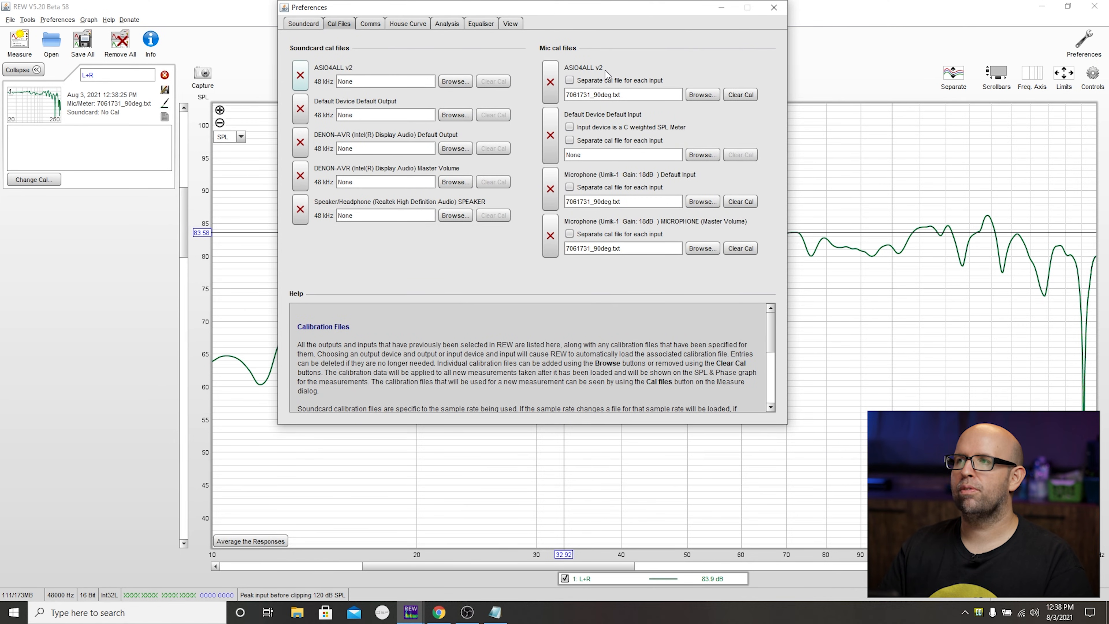
left_click_drag(631, 97, 598, 95)
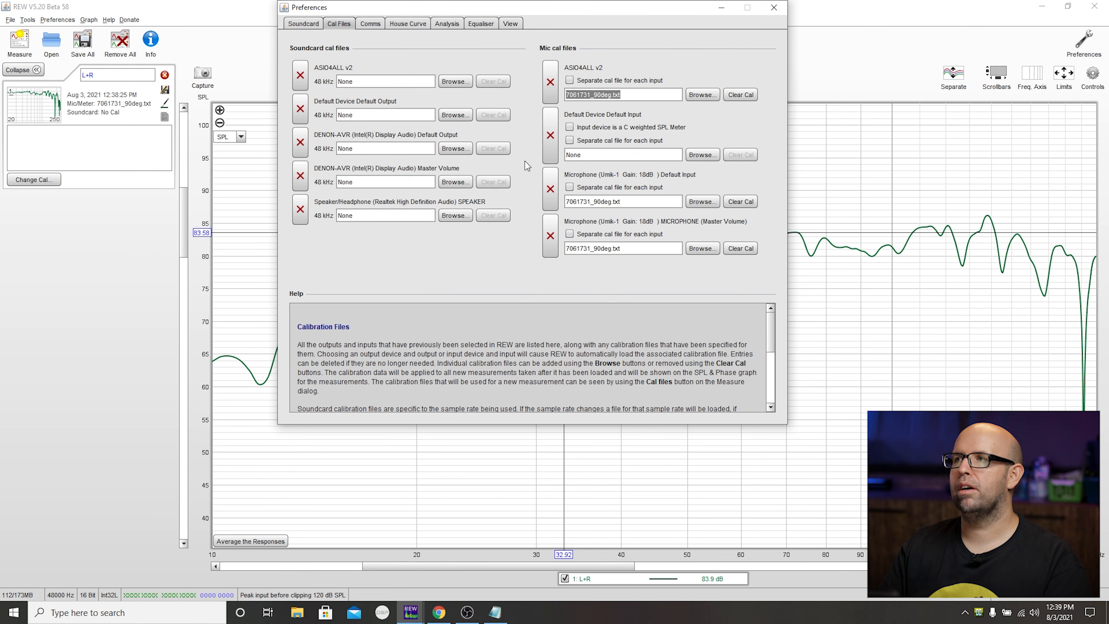
left_click(774, 8)
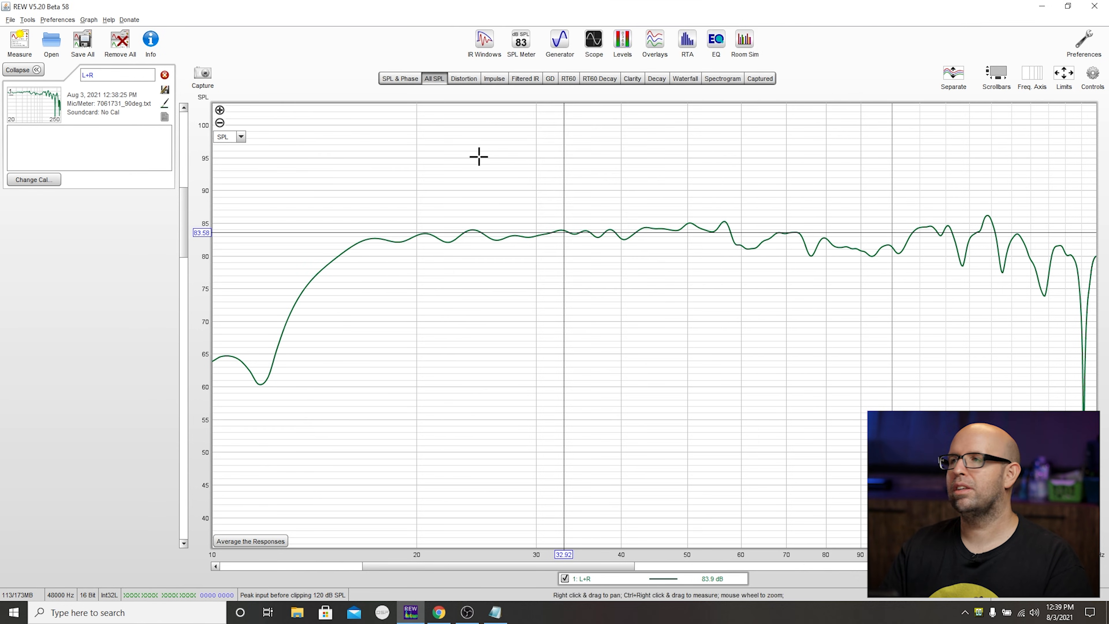
- Run a sweep measurement named LEFT through Display Audio Output 1 1
left_click(17, 40)
type("LEFT")
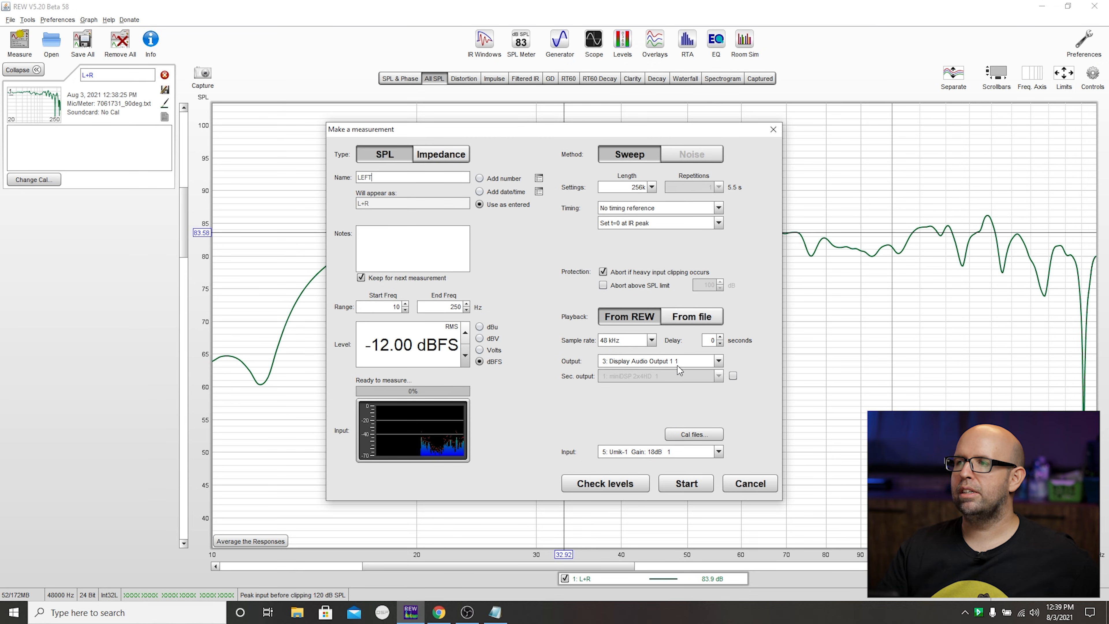
left_click(673, 485)
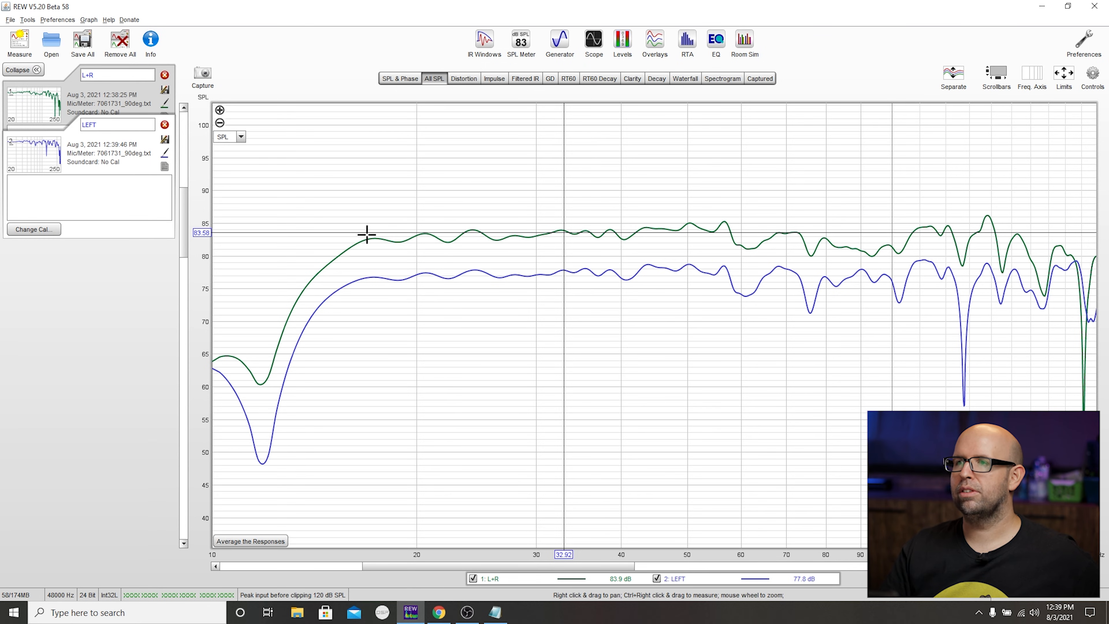
- Examine the LEFT trace across the frequency range with the L+R trace shown and hidden, ending with both shown
left_click(379, 269)
left_click(396, 276)
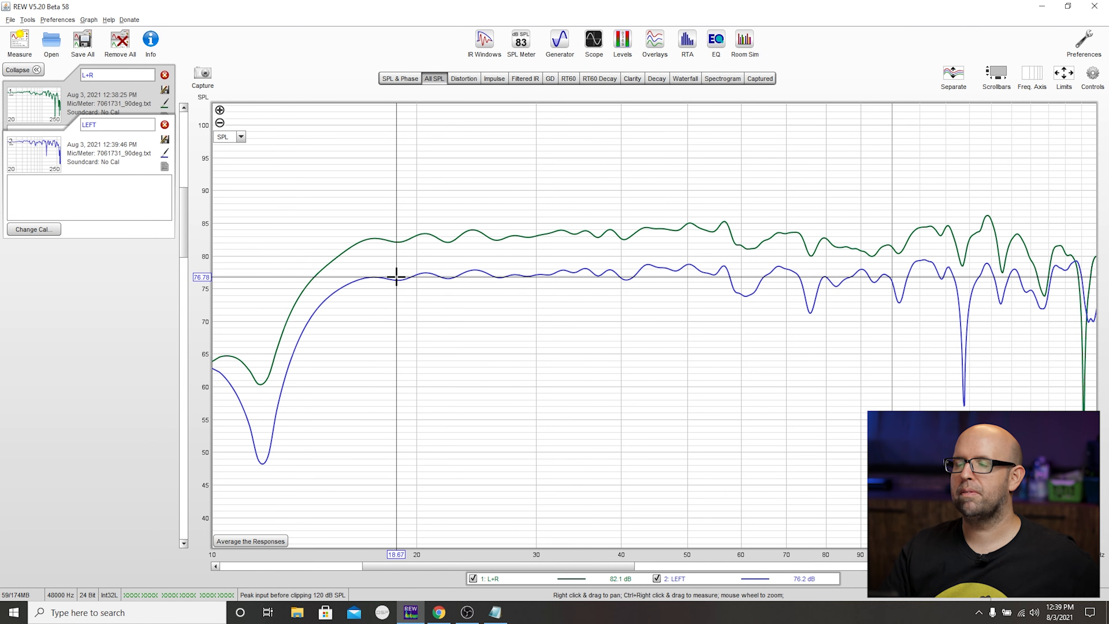
left_click(610, 271)
left_click_drag(611, 271, 542, 273)
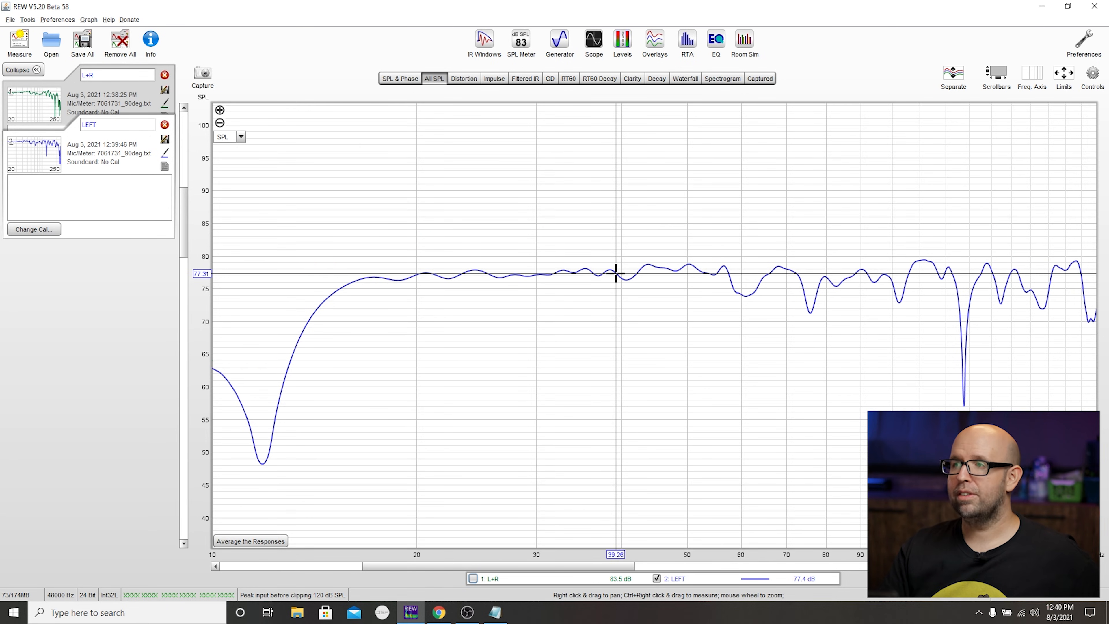
left_click_drag(615, 272, 609, 268)
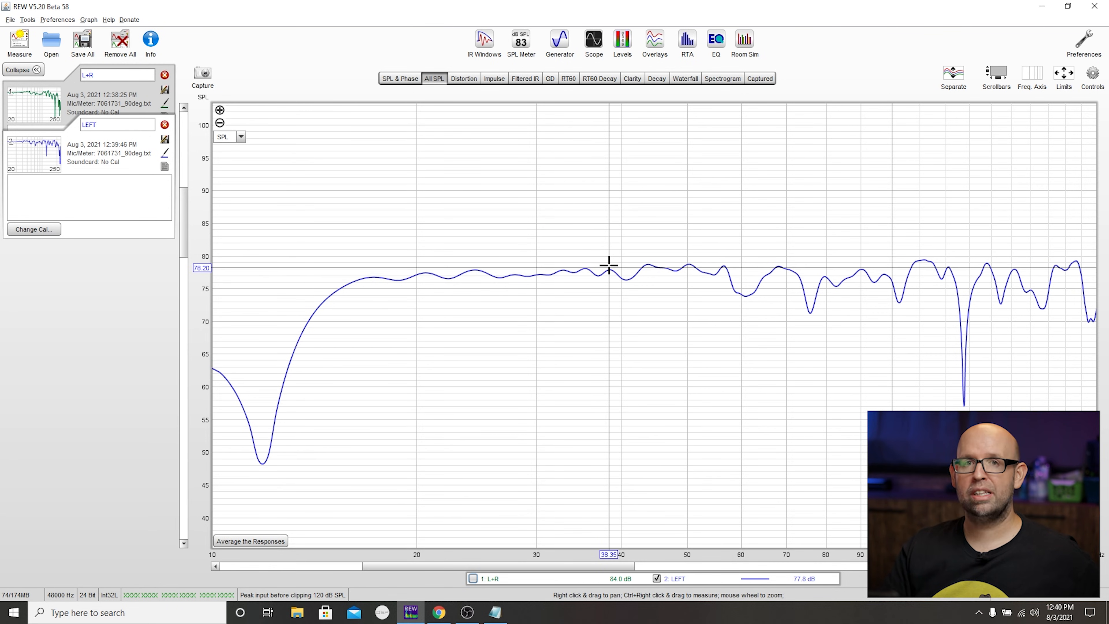
left_click_drag(797, 279, 971, 318)
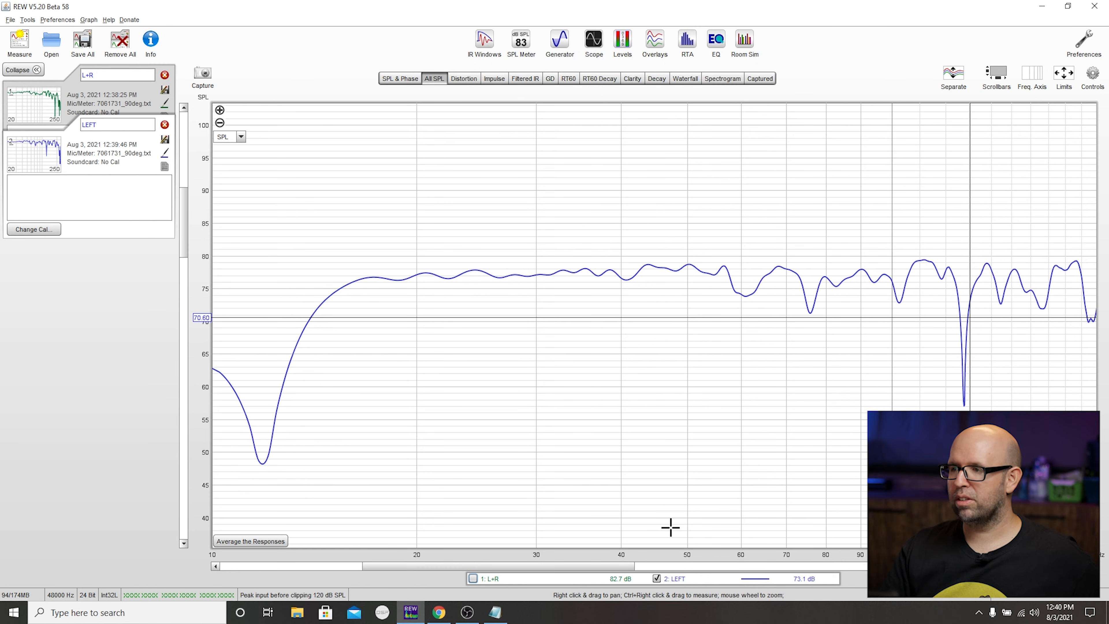
left_click(510, 580)
left_click(509, 580)
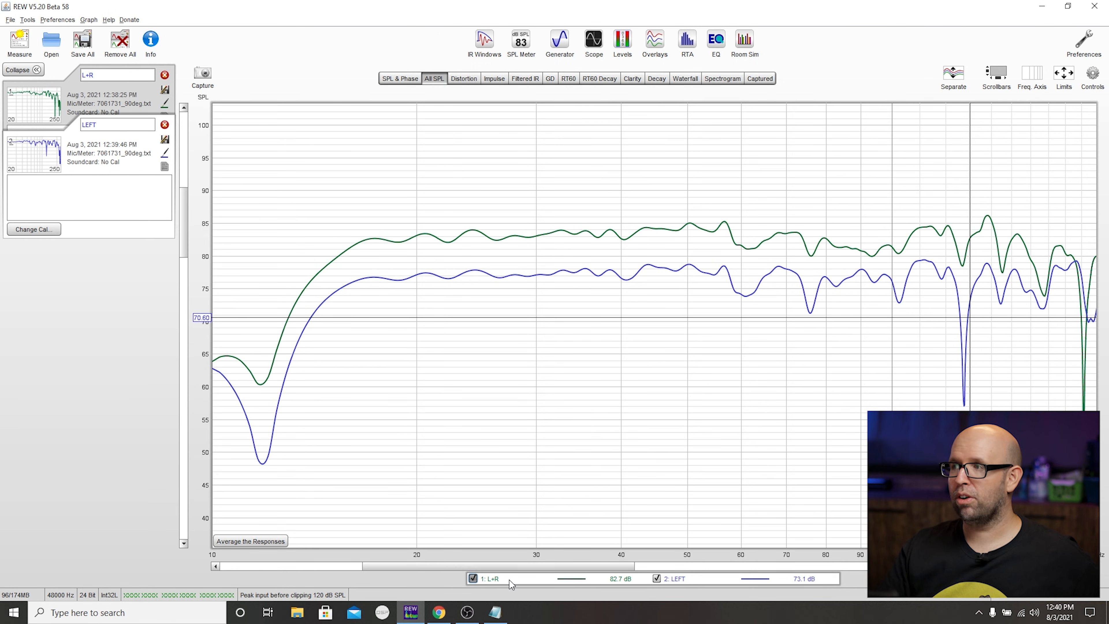
- Hide the L+R trace and run a sweep measurement named RIGHT through Display Audio Output 1 2
left_click_drag(1037, 254, 863, 274)
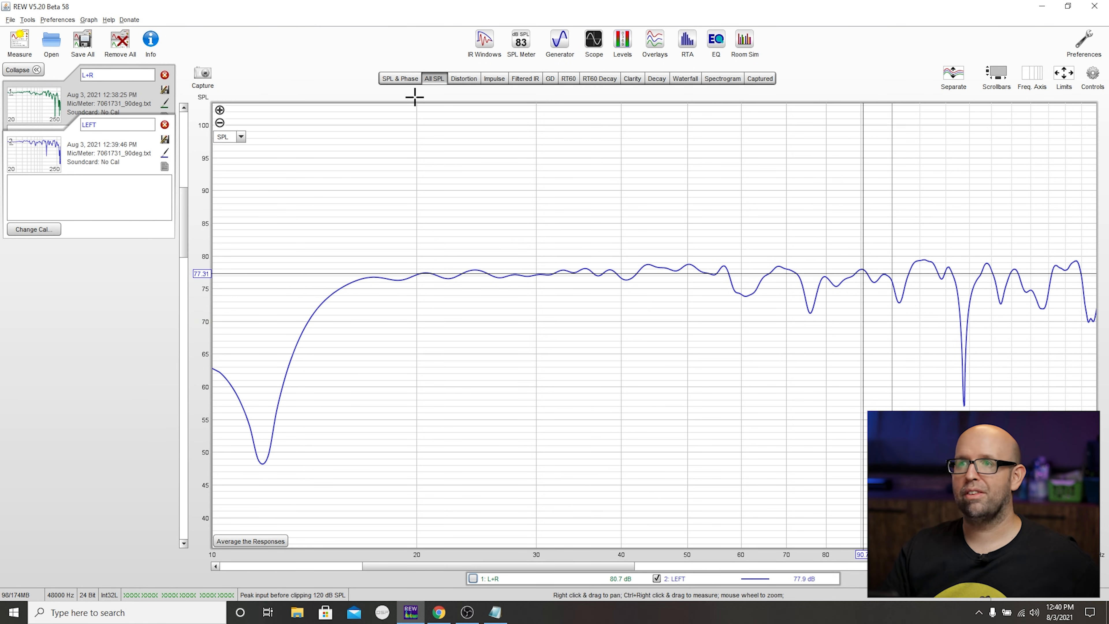
left_click(19, 44)
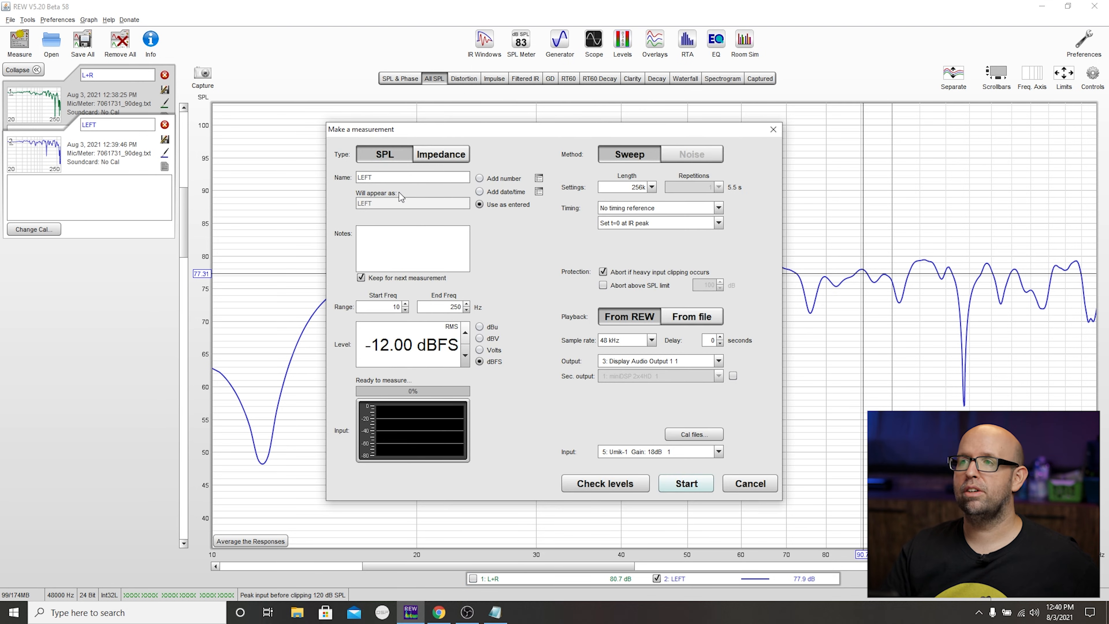
double_click(397, 177)
type("RIGHT")
left_click(719, 361)
left_click(678, 389)
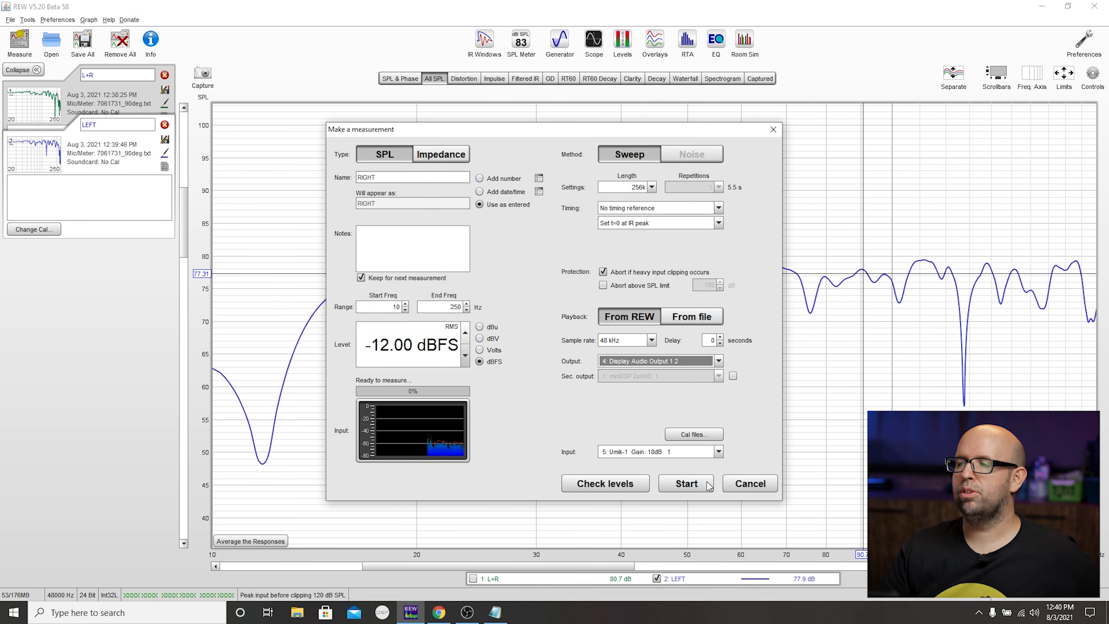
left_click(687, 483)
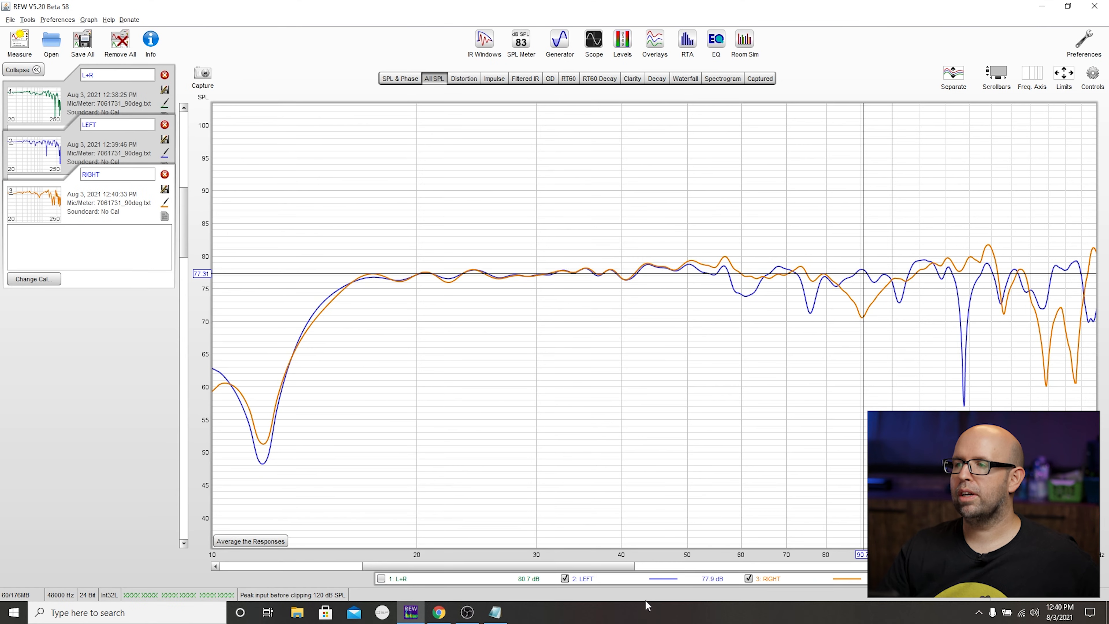
- Examine the RIGHT trace across the frequency range with the LEFT and L+R traces hidden
left_click(589, 578)
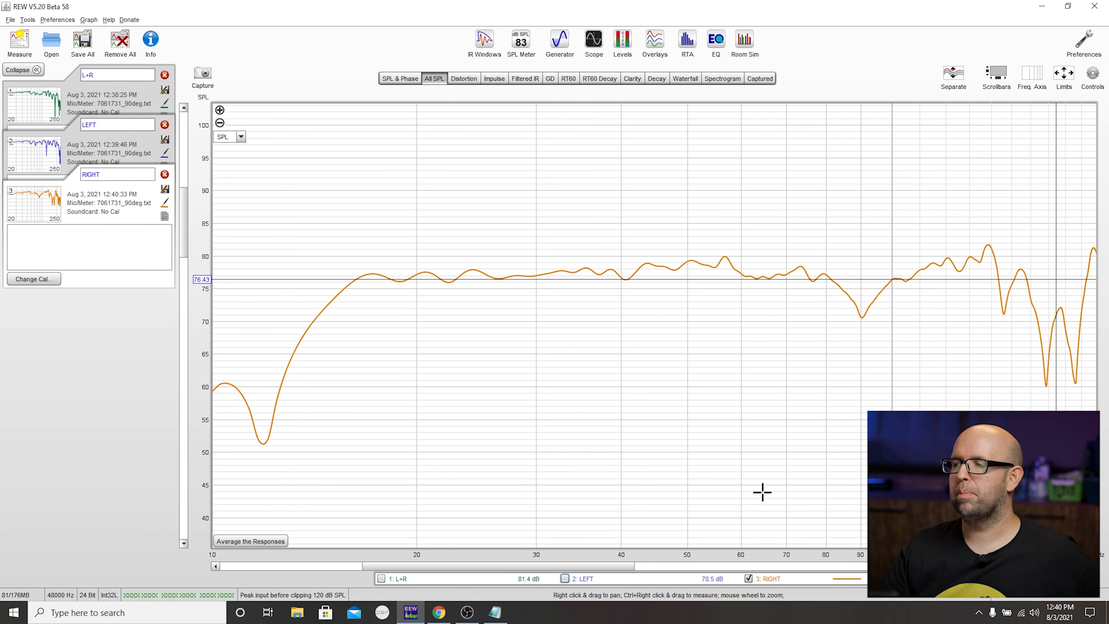
left_click(444, 584)
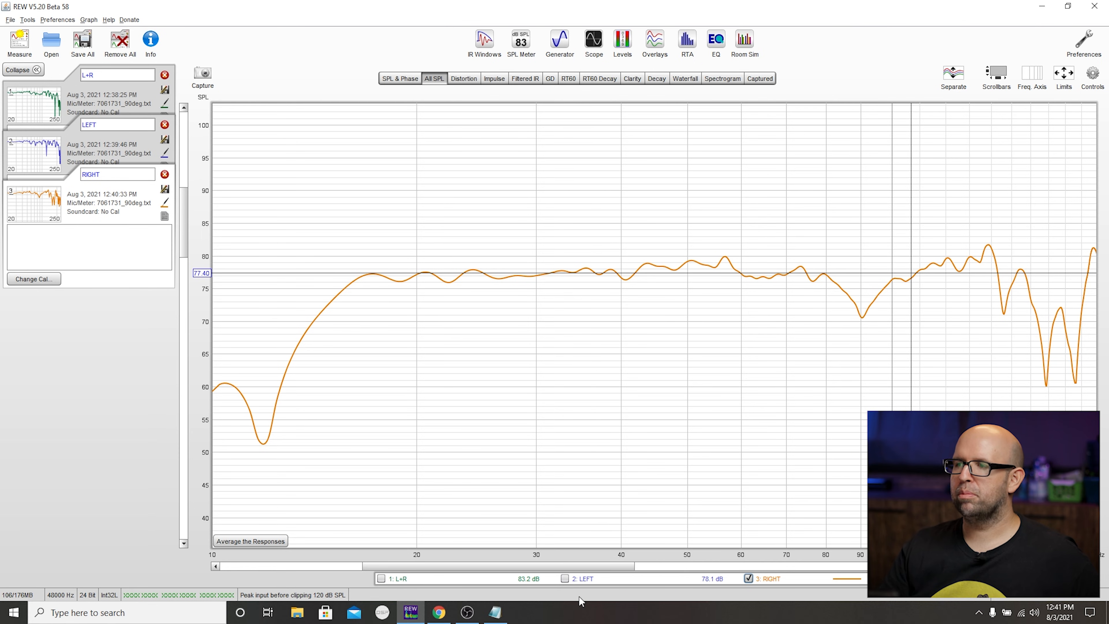
left_click(581, 581)
left_click(581, 581)
left_click(760, 580)
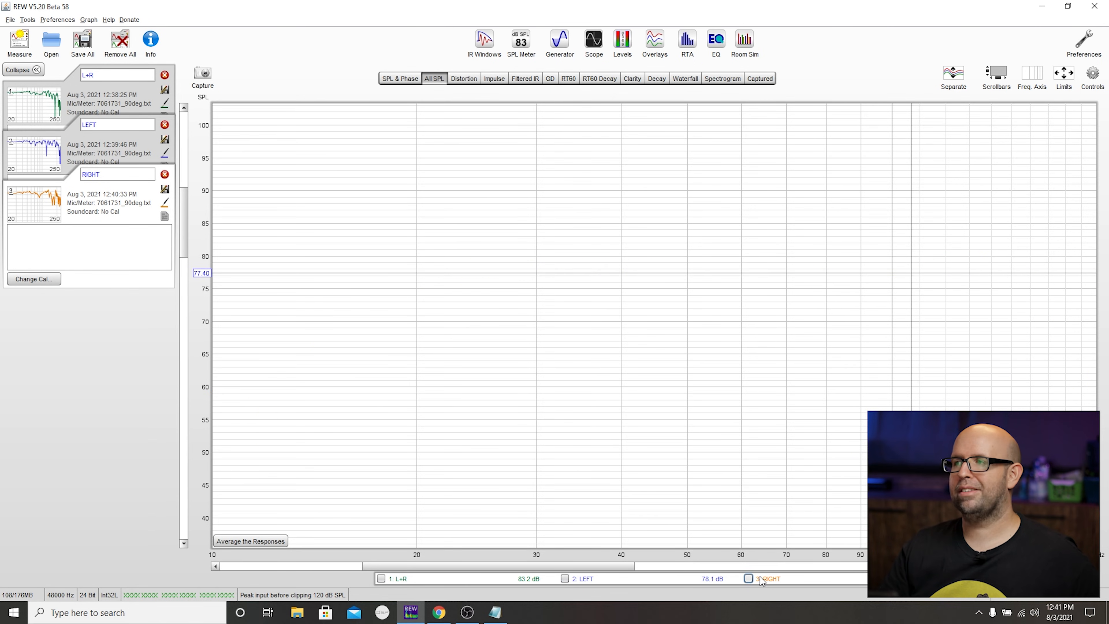
left_click(761, 581)
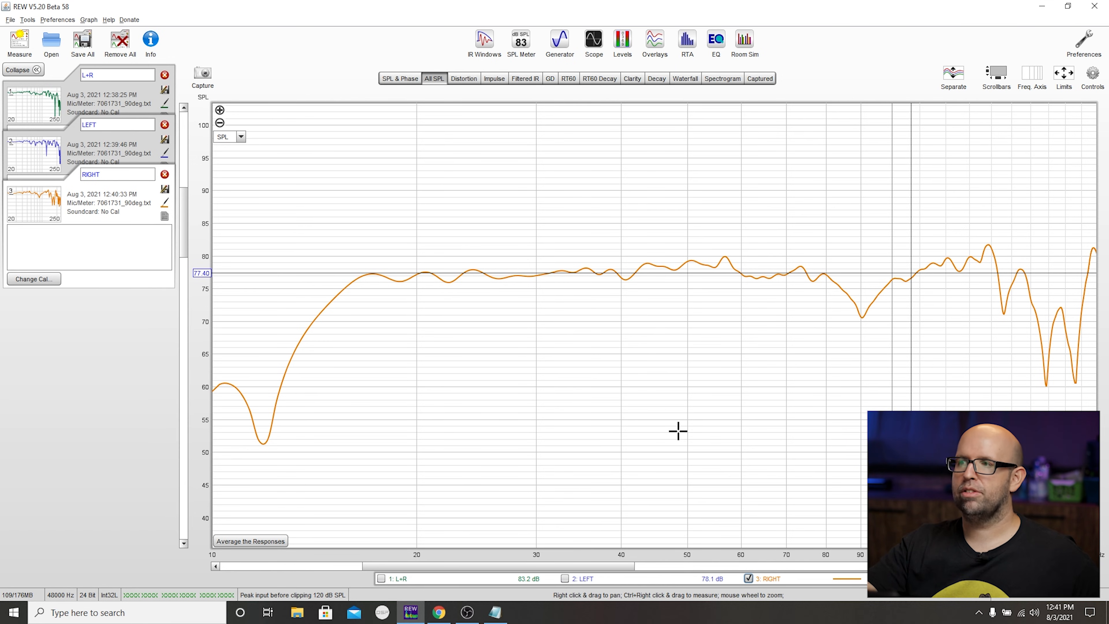
- Switch to the receiver's Setup Menu in Chrome and check the speaker crossover settings against the RIGHT trace in REW
left_click(439, 612)
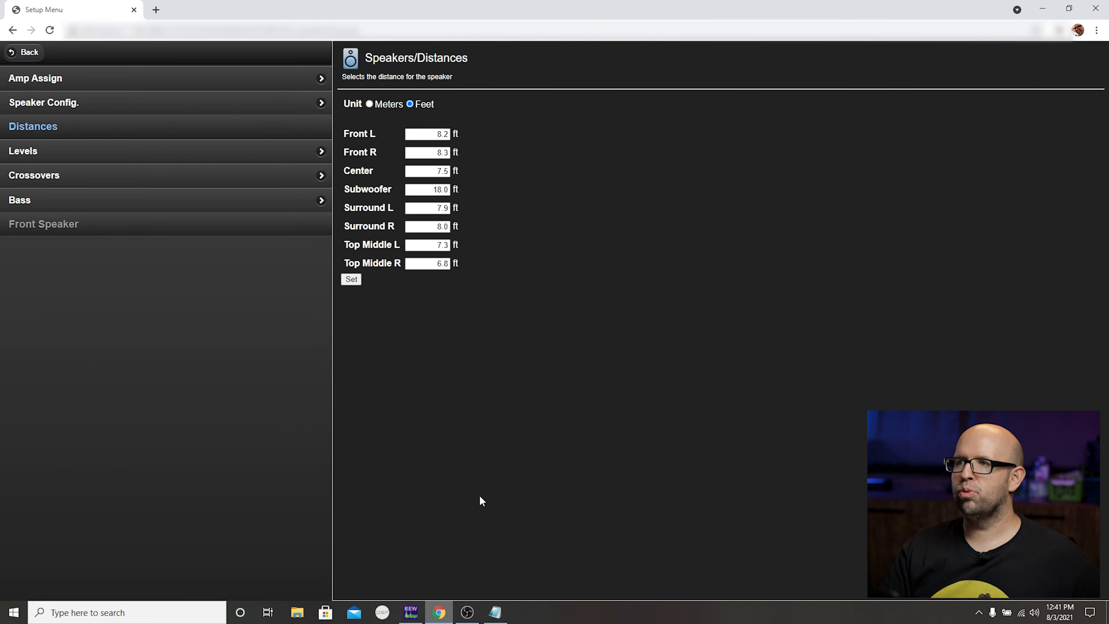
left_click(99, 175)
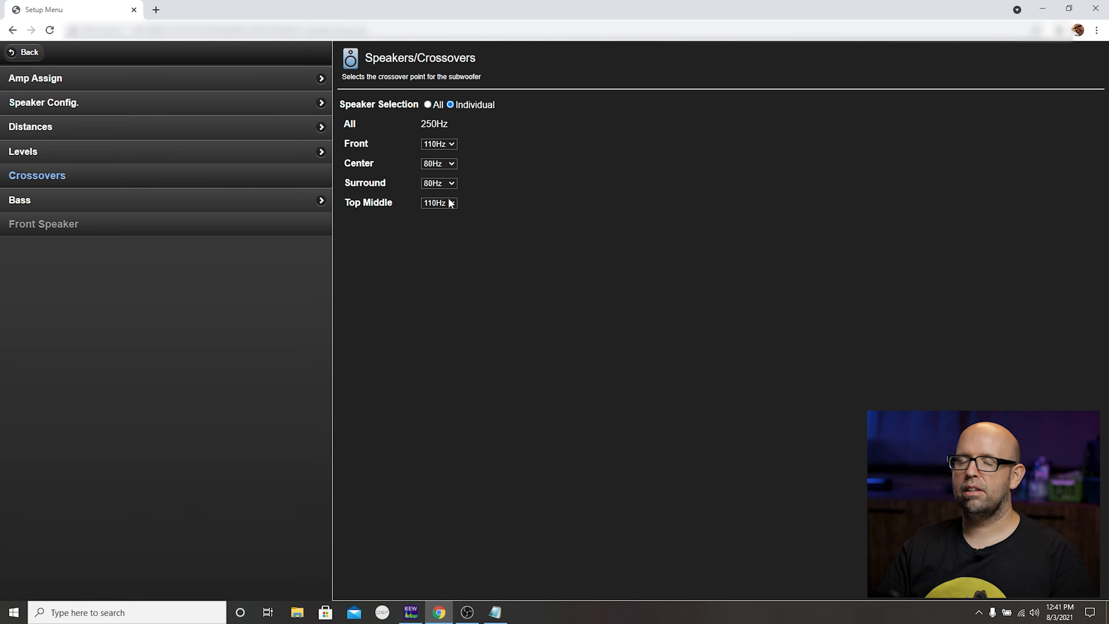
key("alt+Tab")
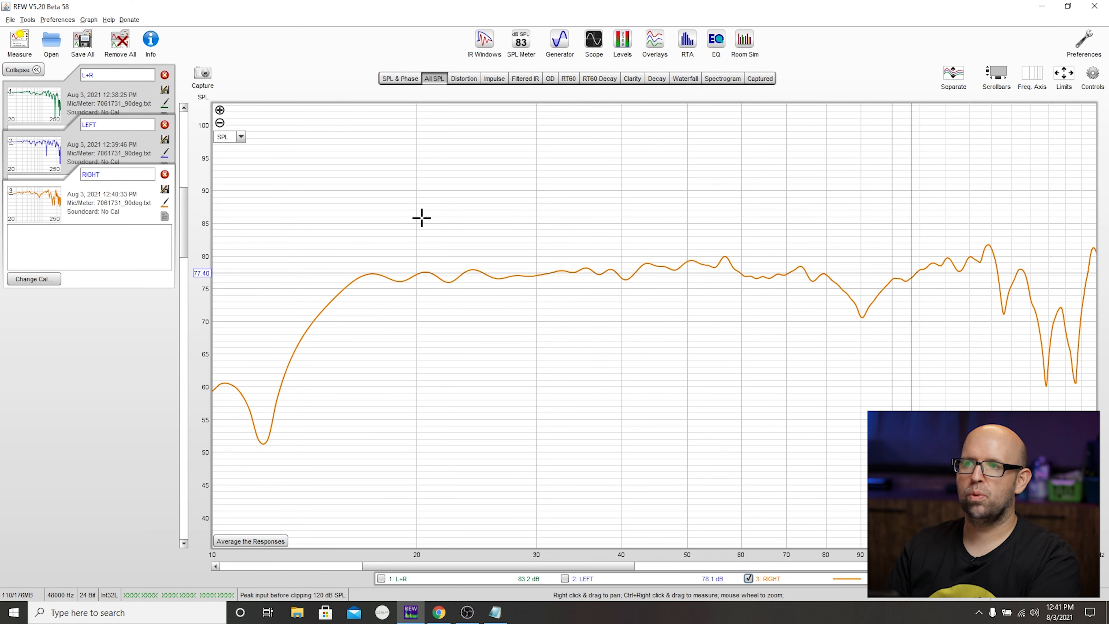
key("alt+Tab")
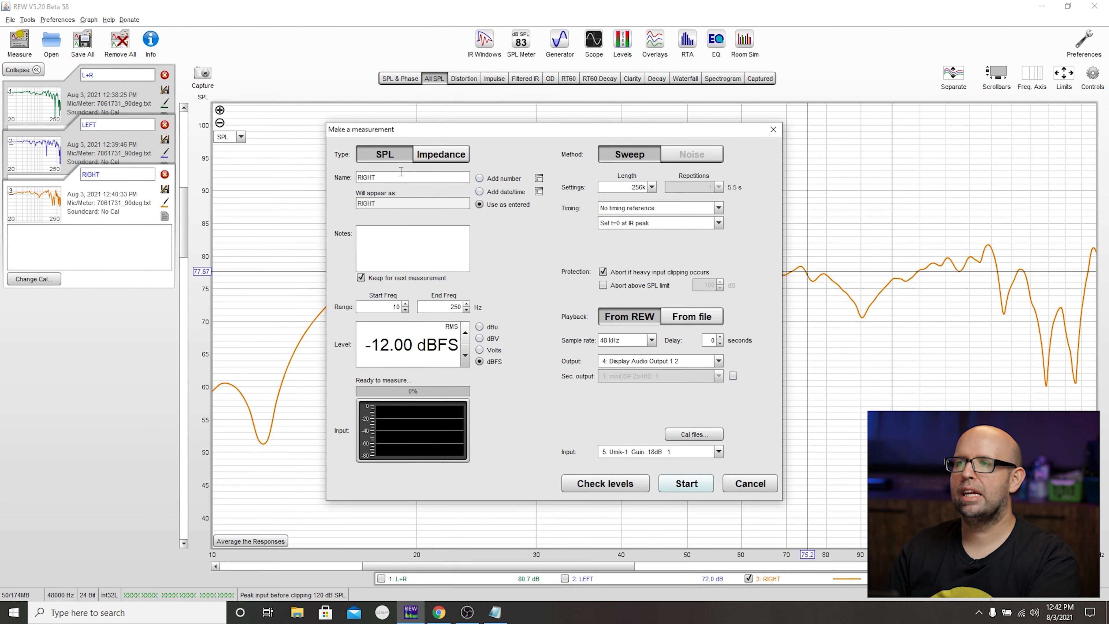
- Run a sweep measurement named CENTER 80 through Display Audio Output 1 3 in REW and hide the RIGHT trace
double_click(401, 172)
type("CENTER 80")
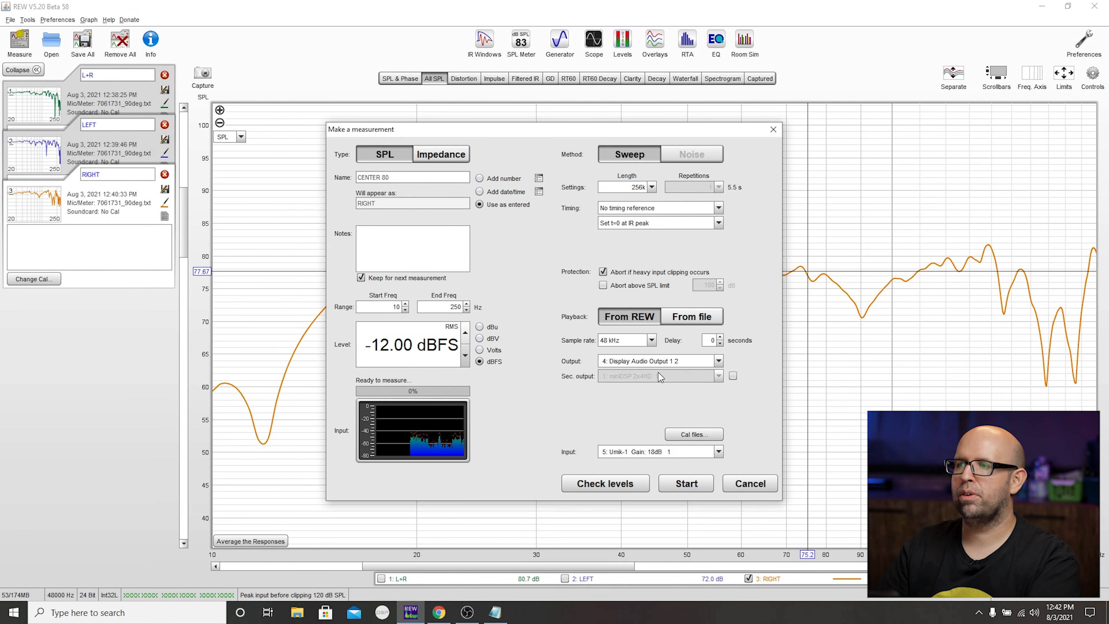
left_click(654, 362)
left_click(675, 396)
left_click(682, 484)
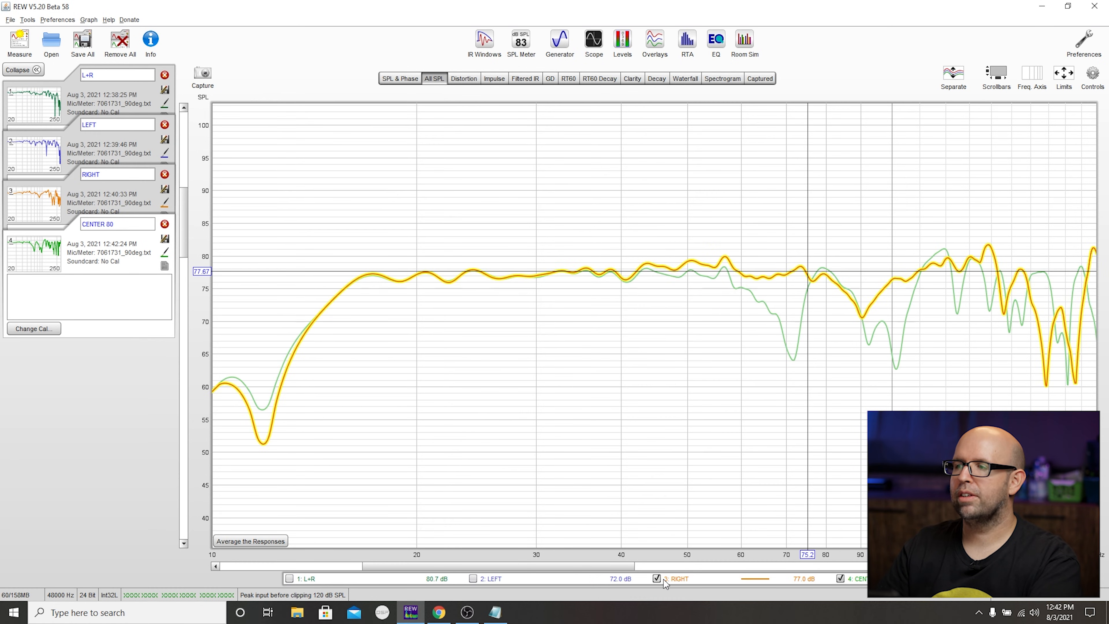
left_click(664, 580)
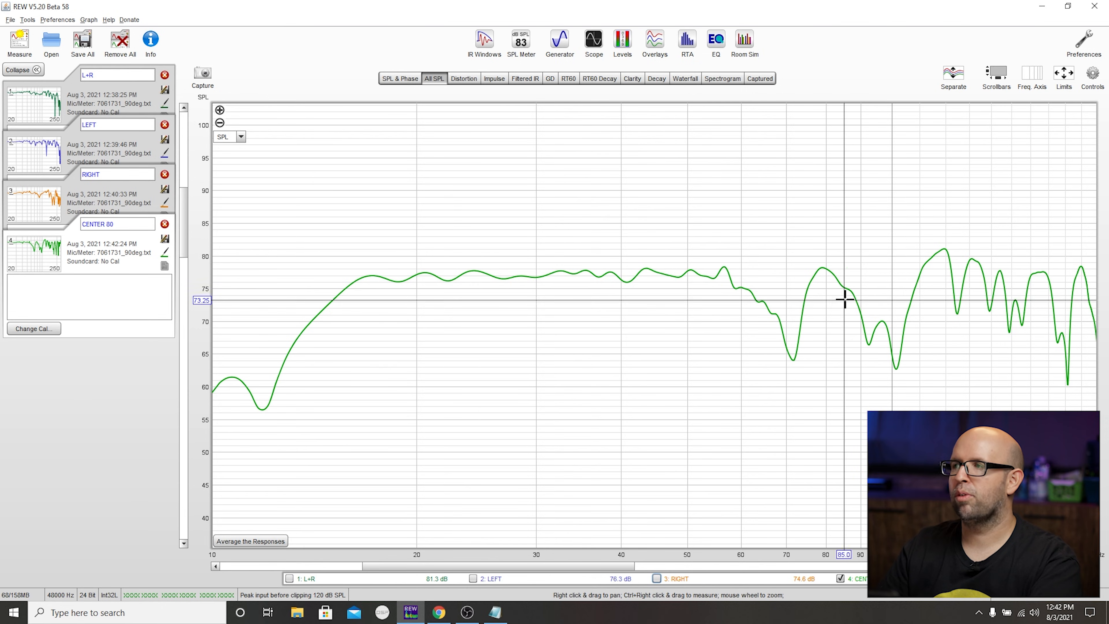
- Set the receiver's Center crossover to 90Hz and run a REW sweep named CENTER 90
key("alt+Tab")
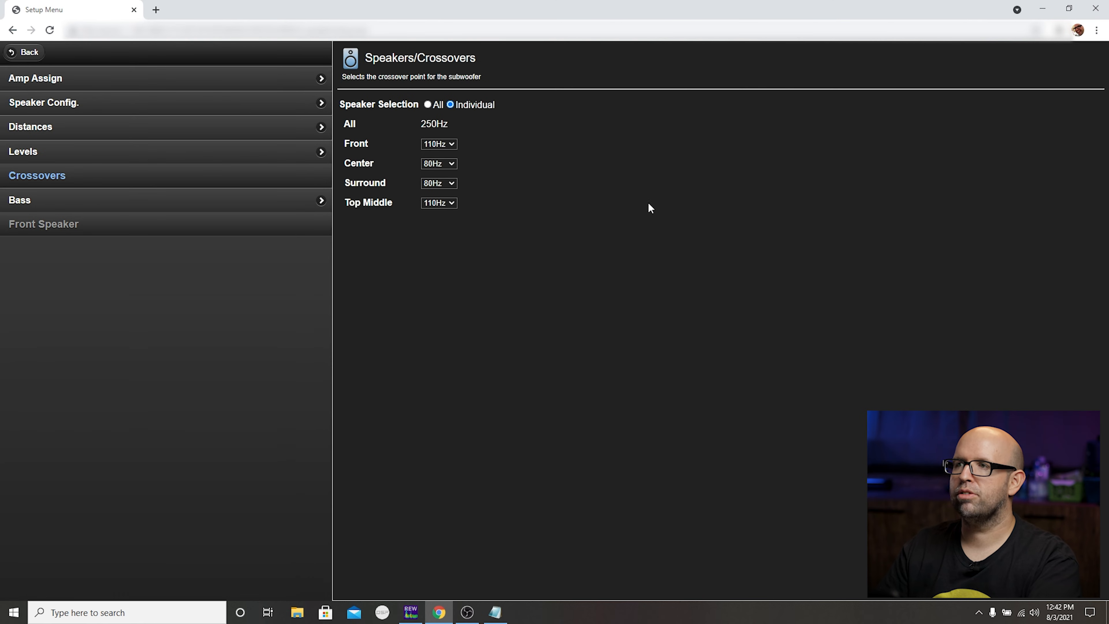
left_click(452, 164)
left_click(445, 204)
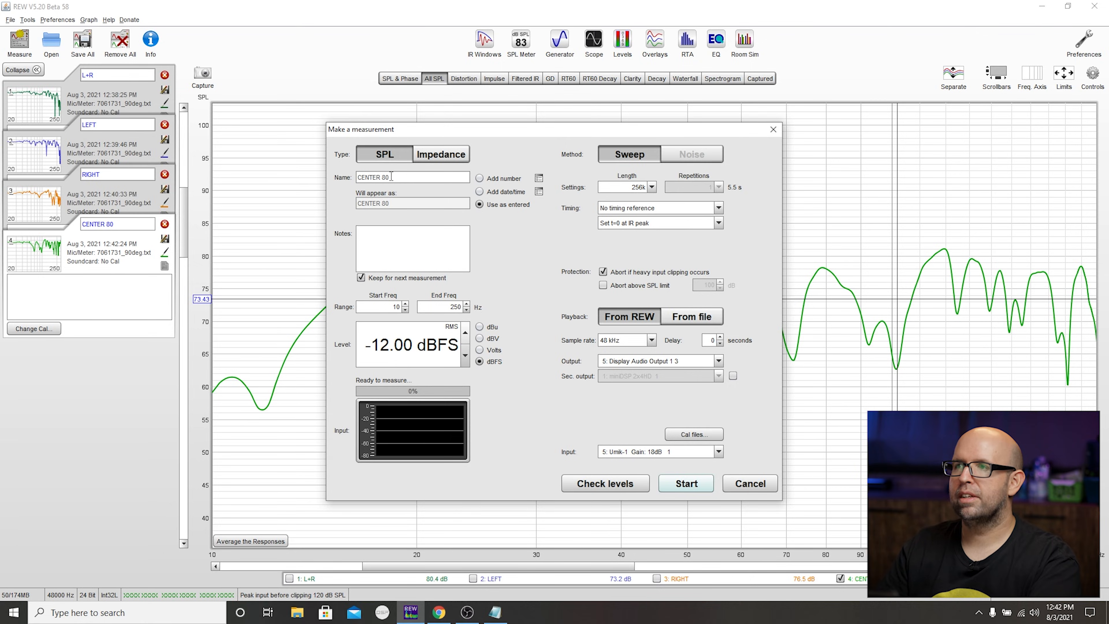
triple_click(390, 177)
double_click(391, 177)
type("90")
key("Return")
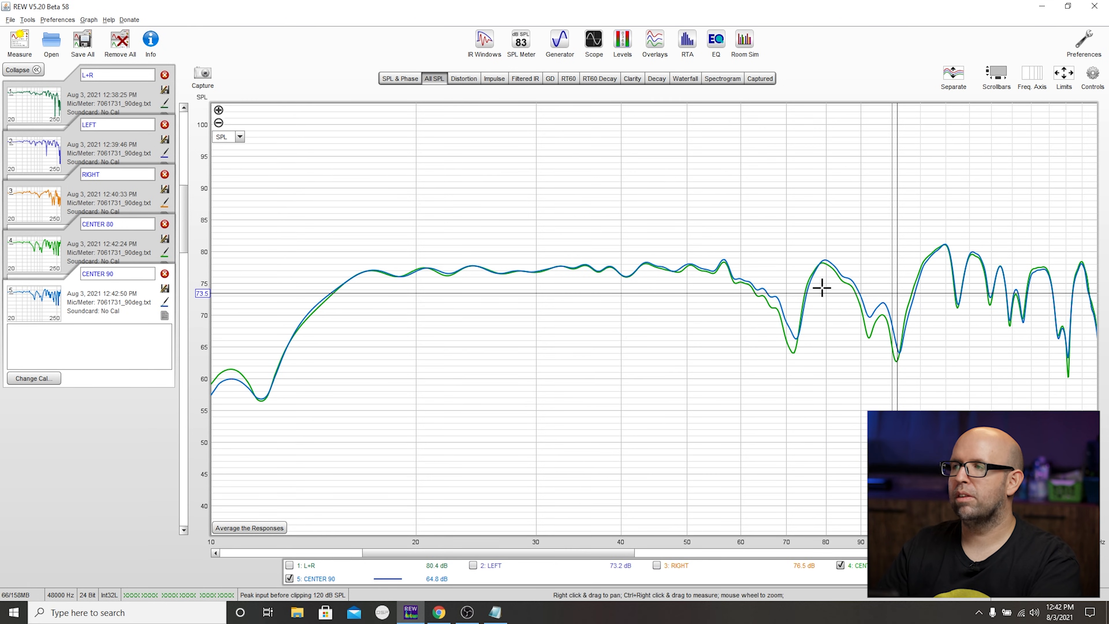
- Measure the center channel with its receiver crossover at 100Hz as CENTER 100, and hide the CENTER 90 trace
key("alt+Tab")
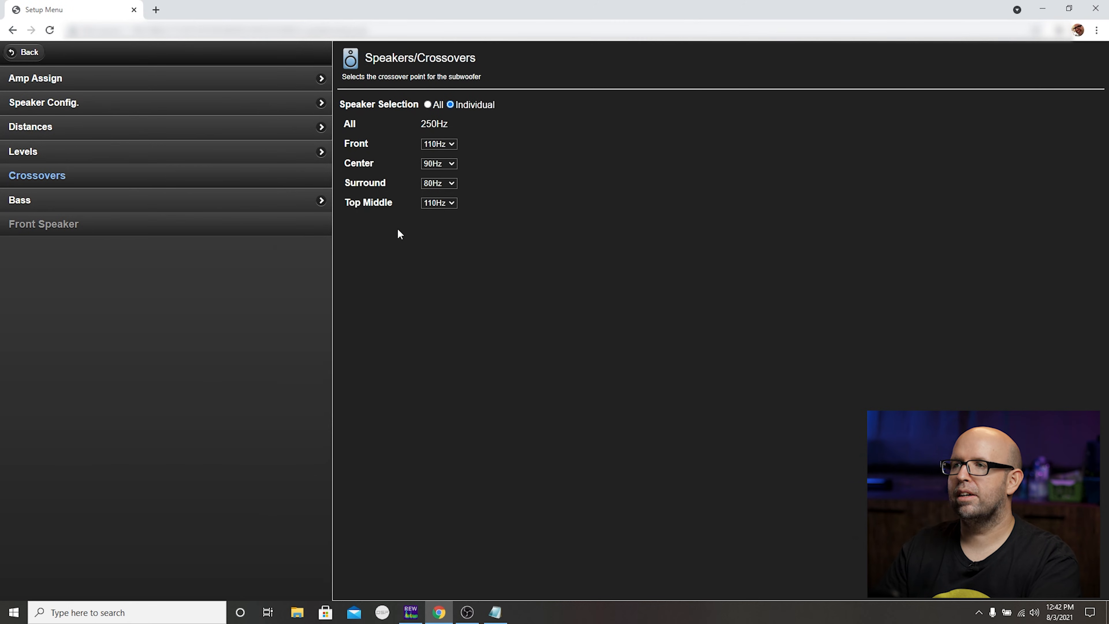
left_click(444, 164)
left_click(436, 210)
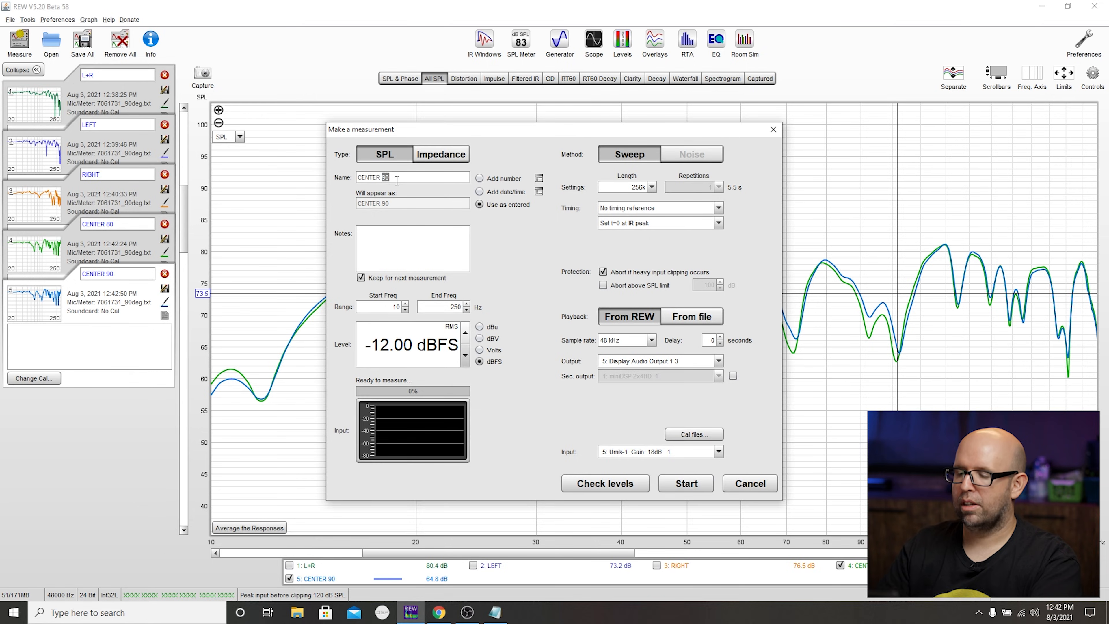
type("100")
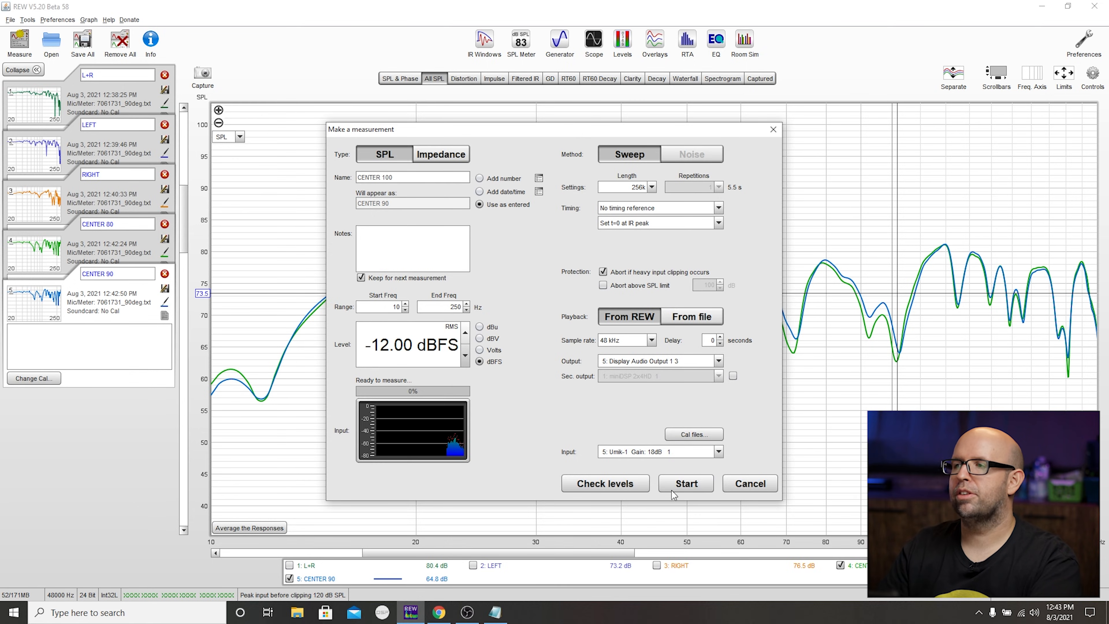
left_click(687, 483)
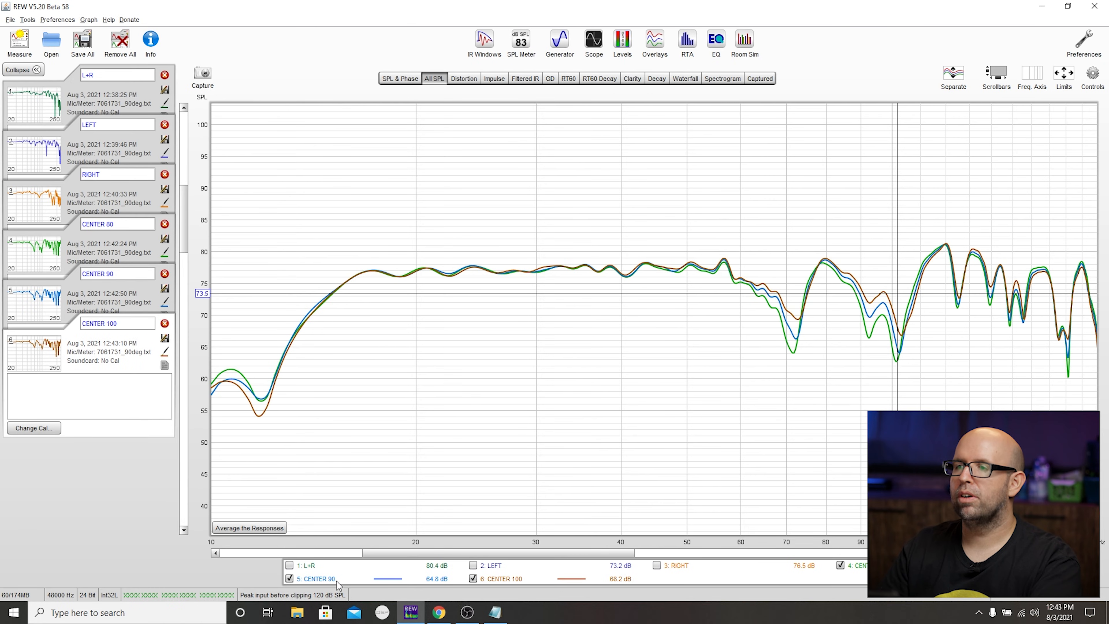
left_click(321, 579)
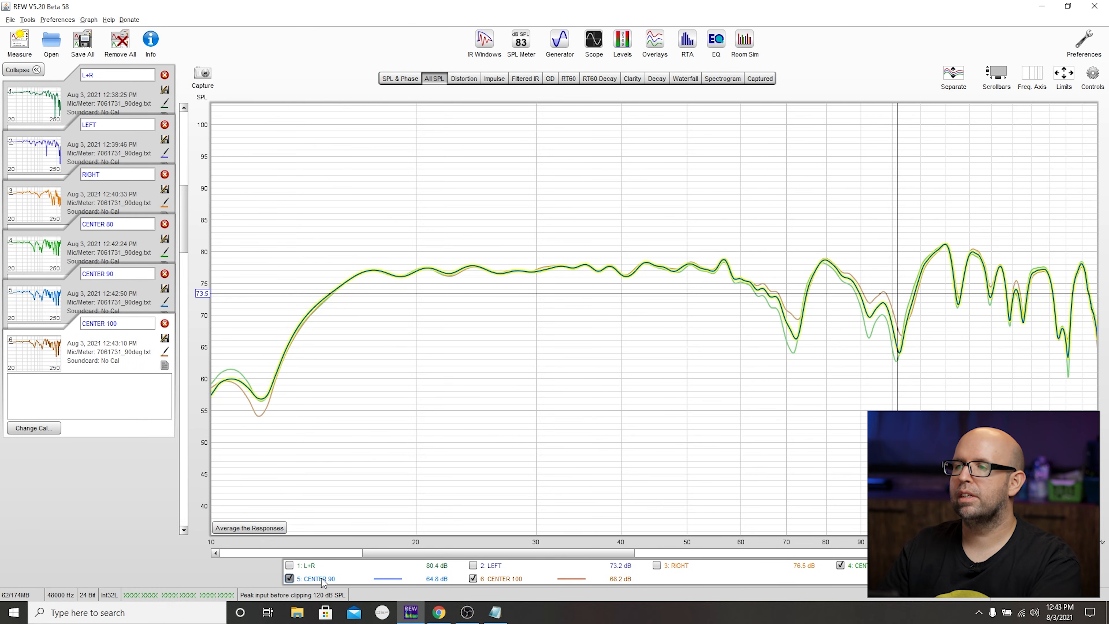
- Measure the center channel with its receiver crossover at 110Hz as CENTER 110, and leave only that trace displayed
key("alt+Tab")
left_click(440, 163)
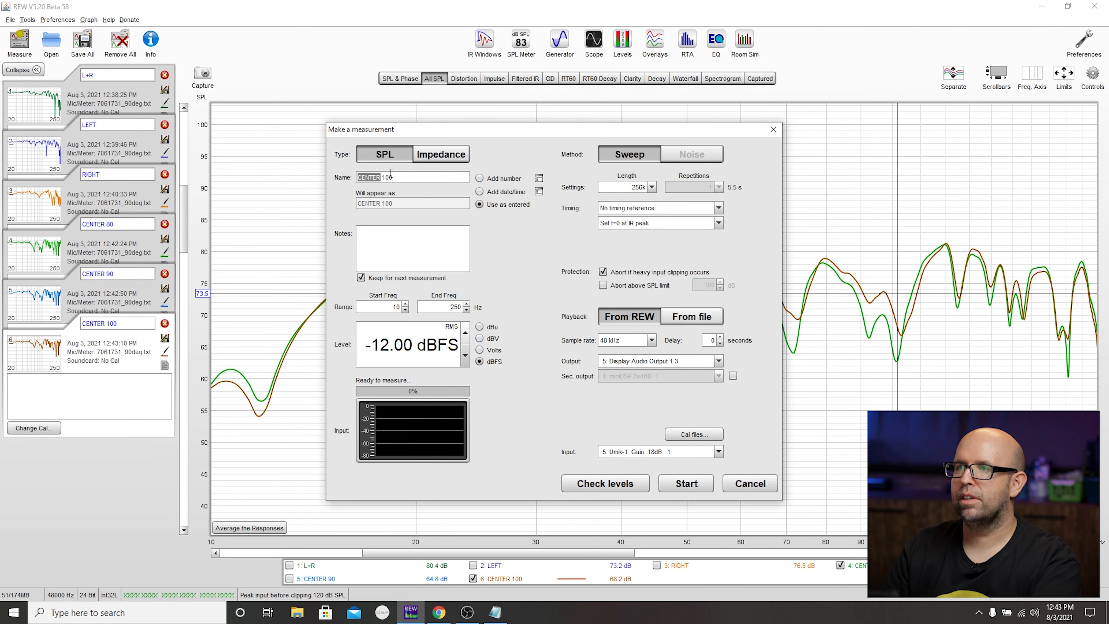
double_click(391, 175)
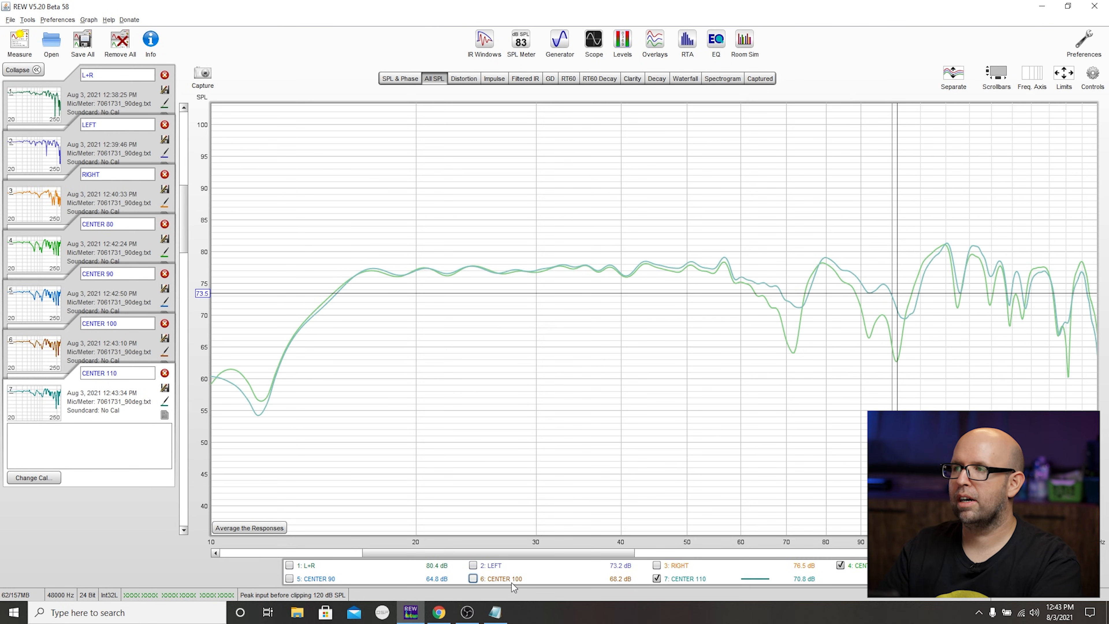
left_click(511, 582)
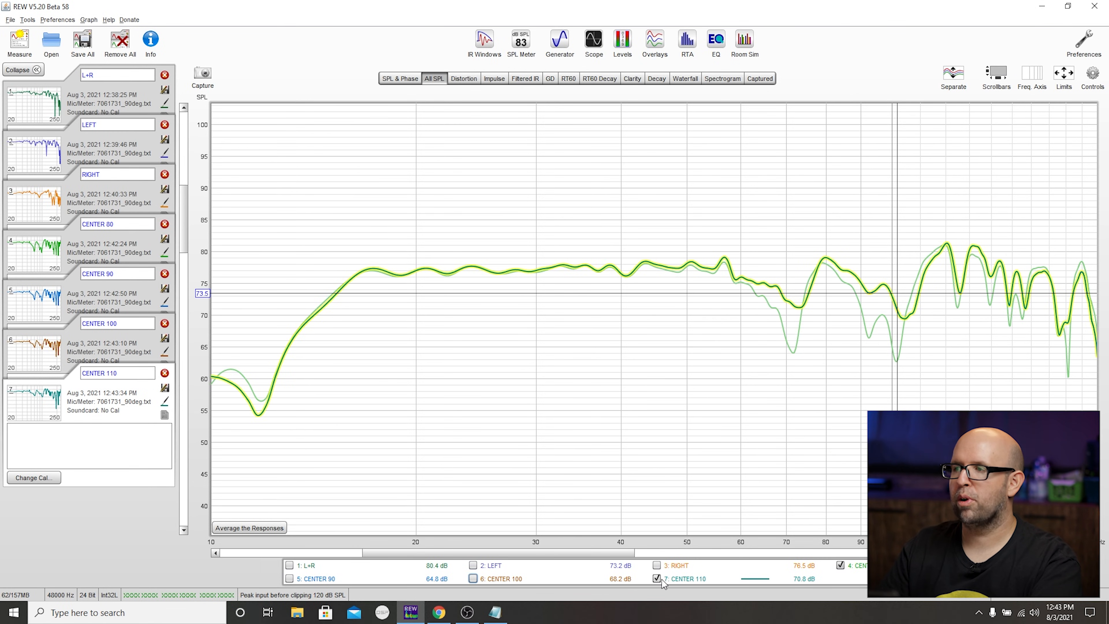
left_click(848, 564)
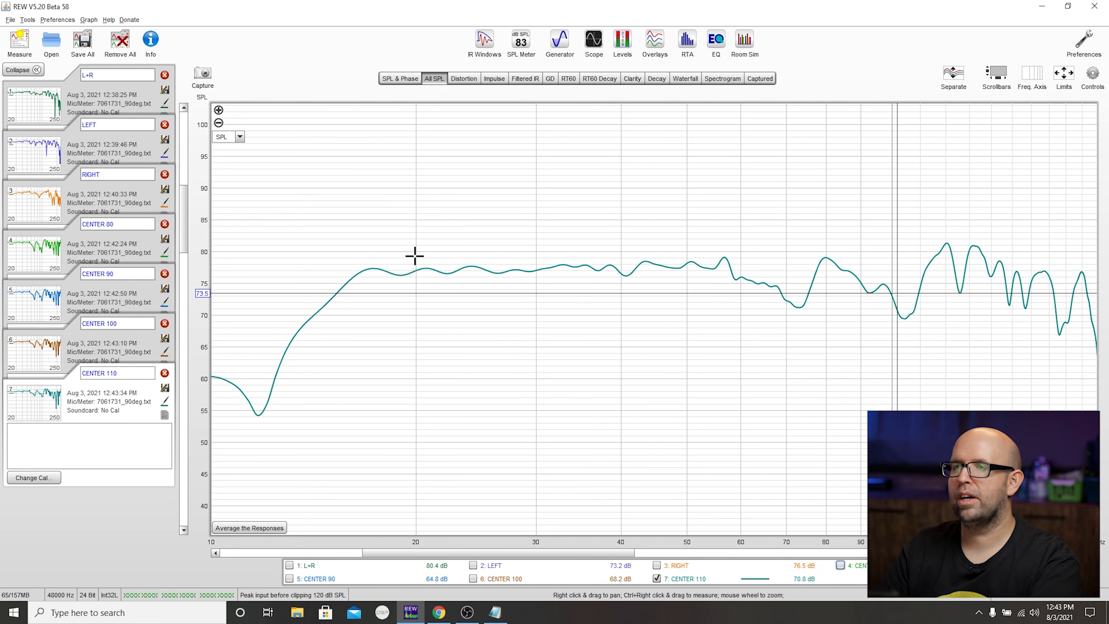
- Set the receiver's Center crossover to 120Hz and run a REW sweep named CENTER 120 to compare with CENTER 110
key("alt+Tab")
left_click(450, 182)
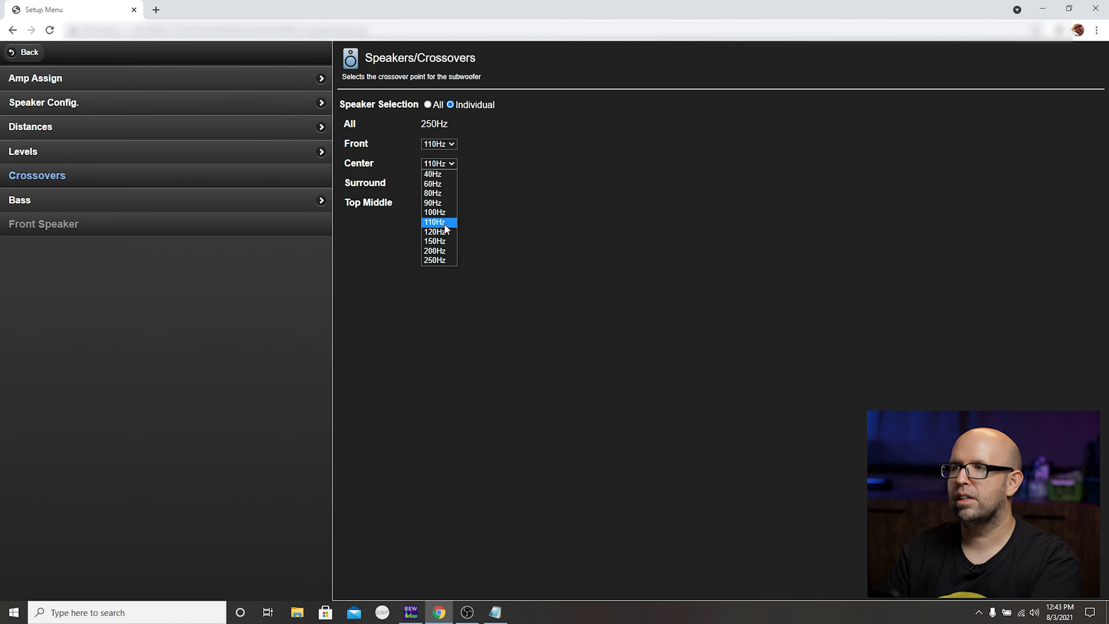
key("alt+Tab")
left_click(20, 41)
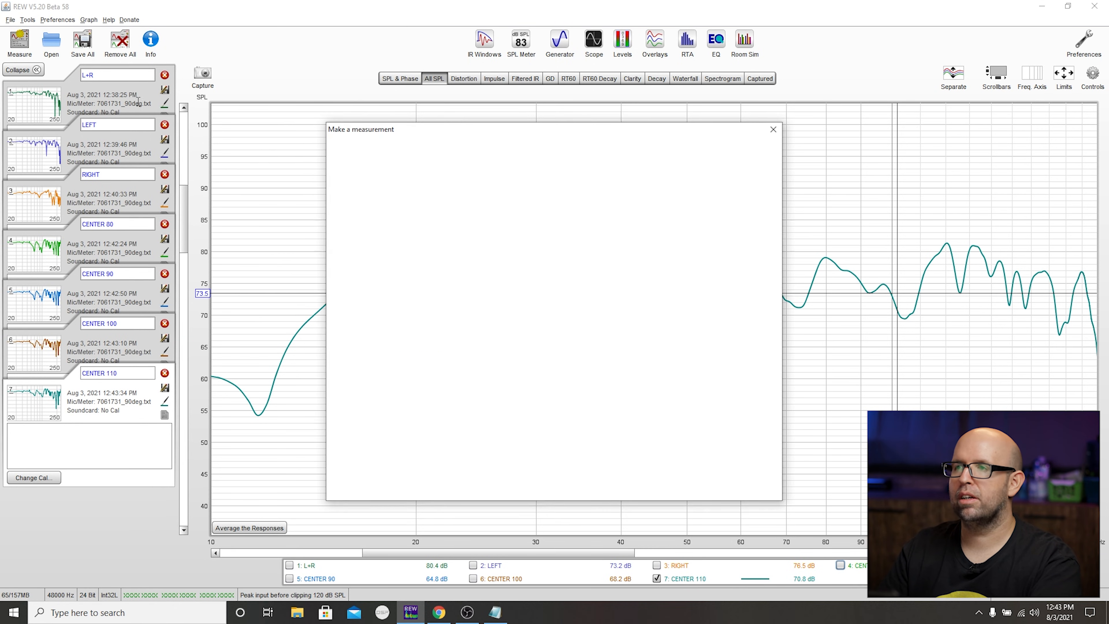
double_click(401, 181)
type("120")
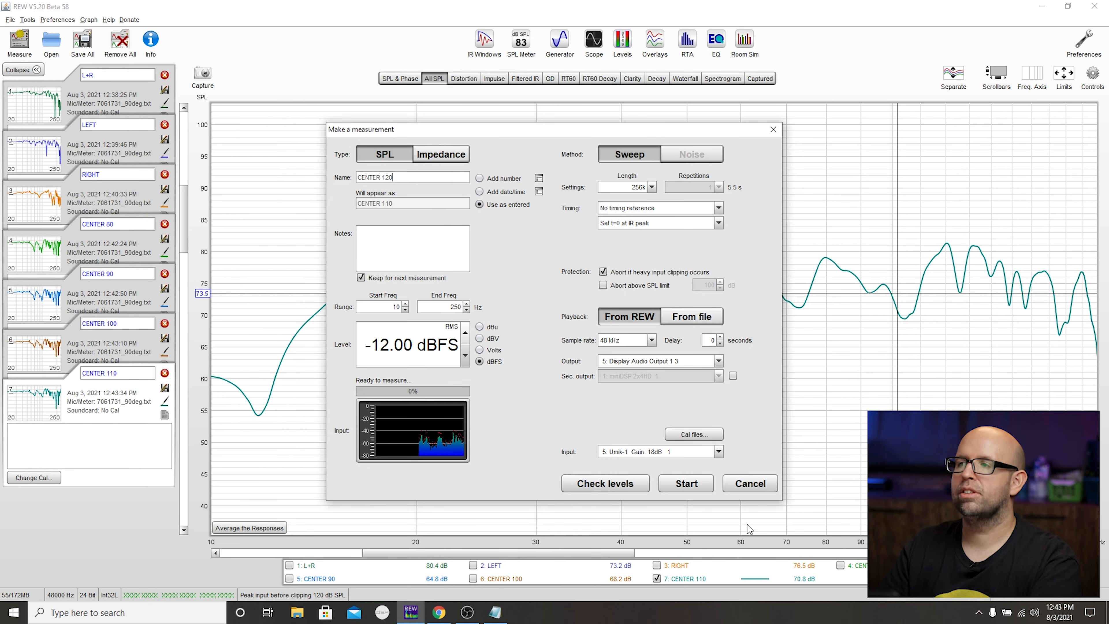
left_click(689, 485)
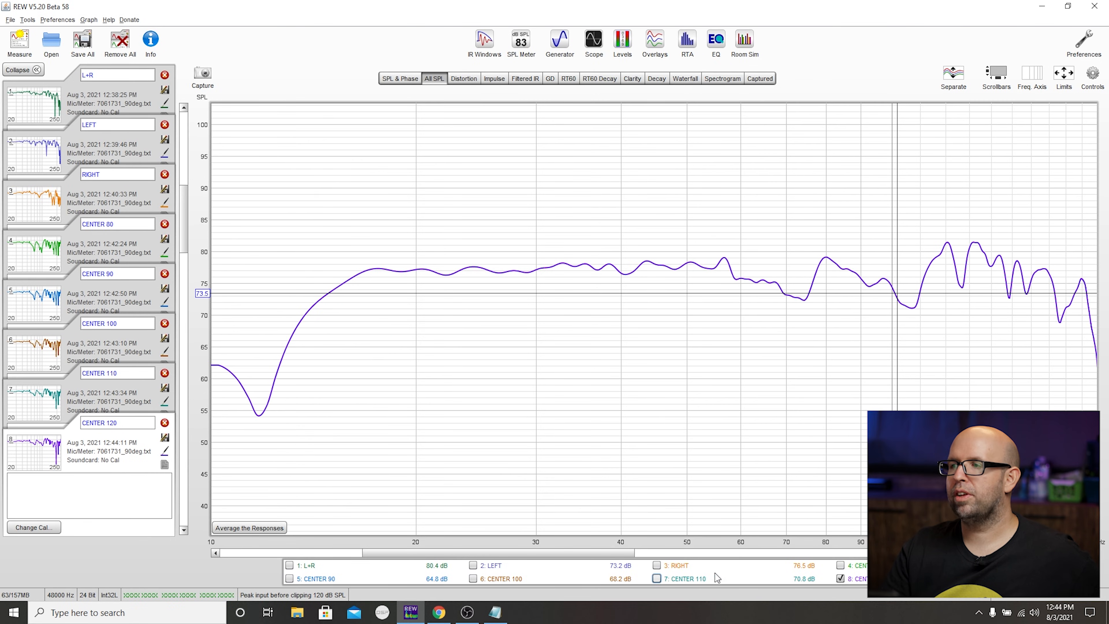
left_click(705, 579)
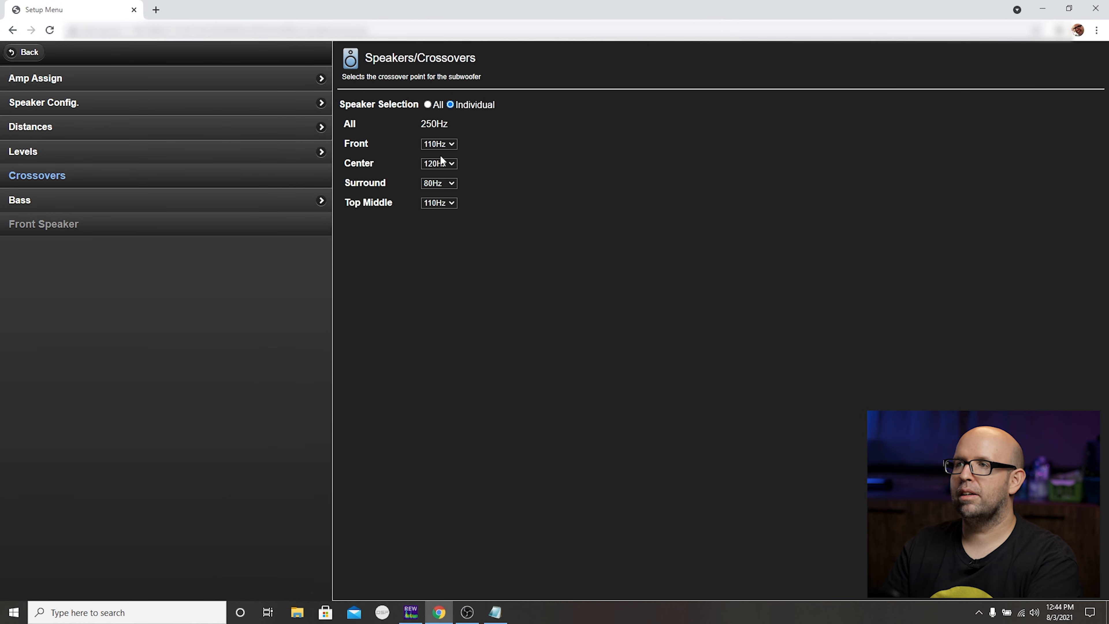
- Return the receiver's Center crossover to 110Hz and hide the CENTER 120 trace in REW
left_click(440, 163)
left_click(441, 223)
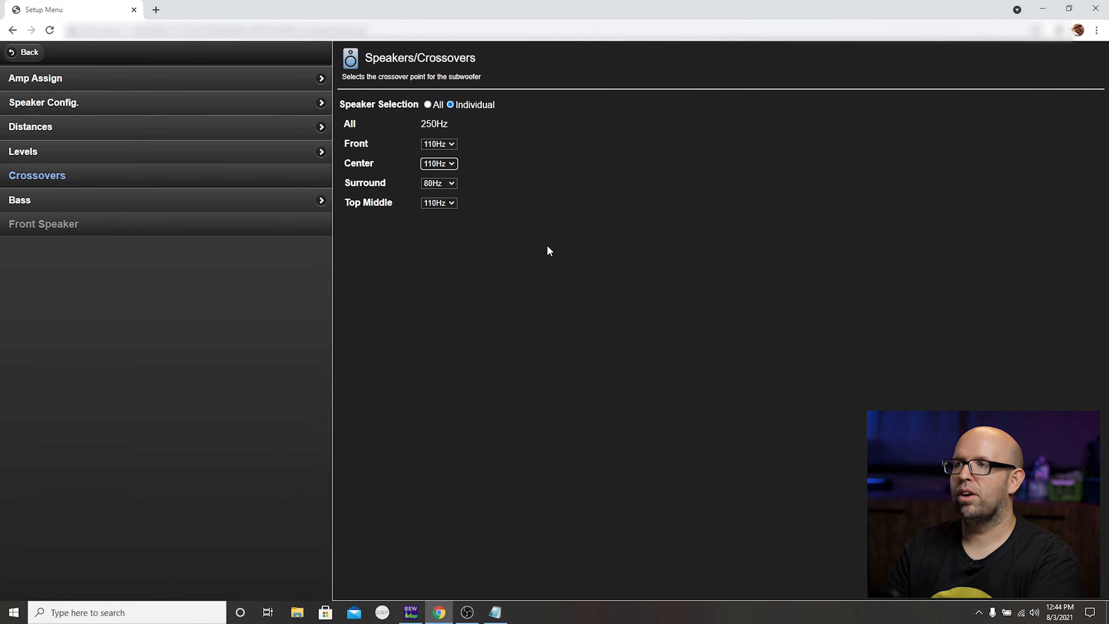
key("alt+Tab")
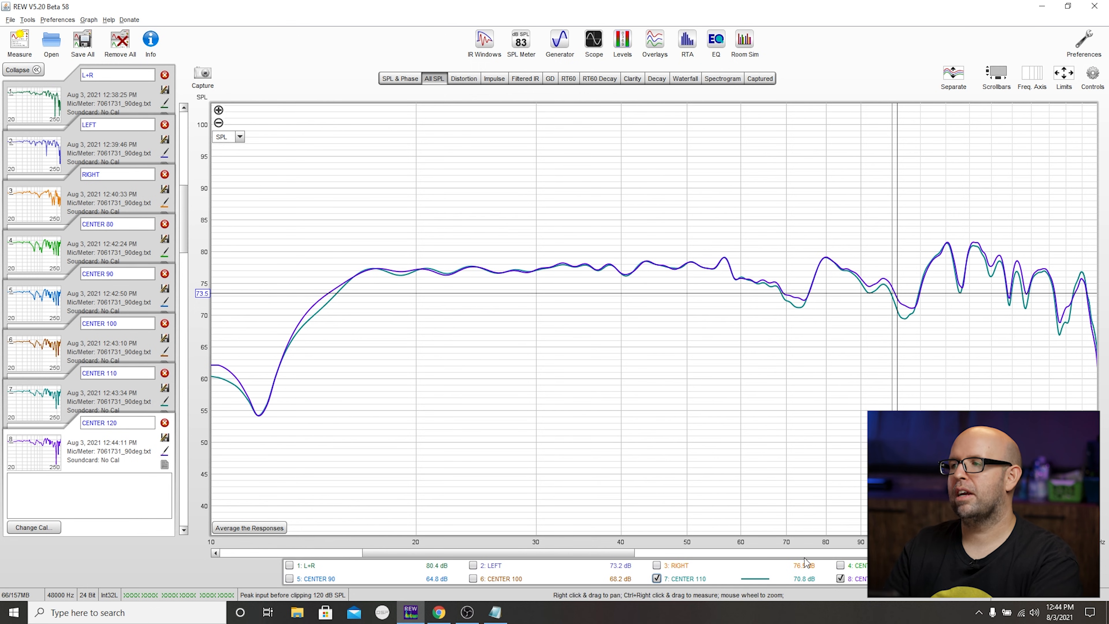
left_click(840, 579)
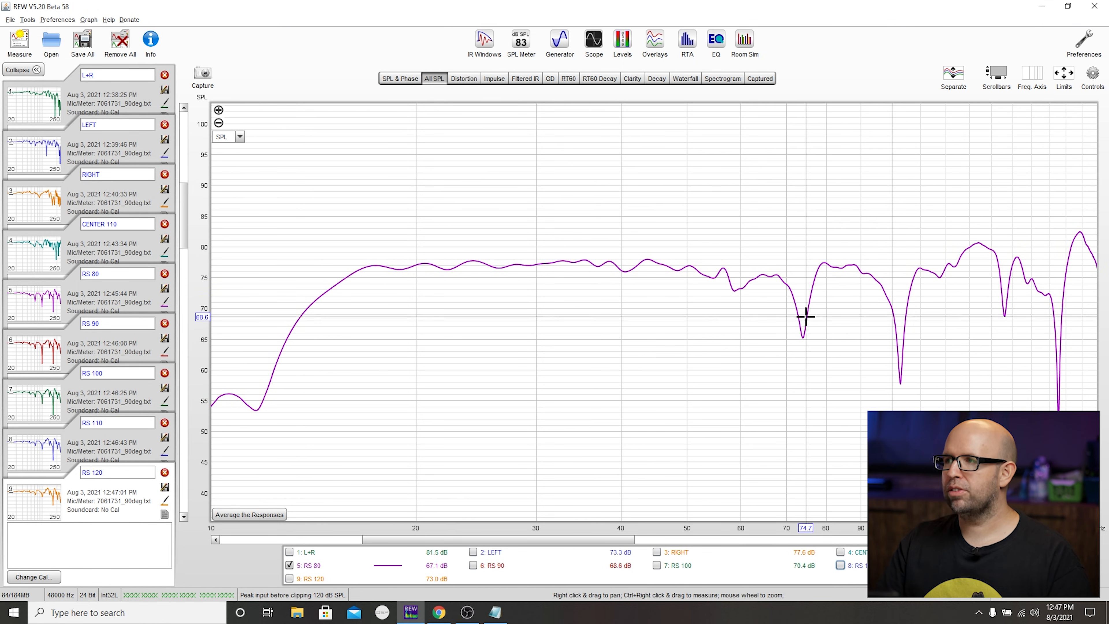
- Compare the RS 80, RS 90 and RS 100 traces in turn, leaving only RS 100 displayed
left_click(490, 566)
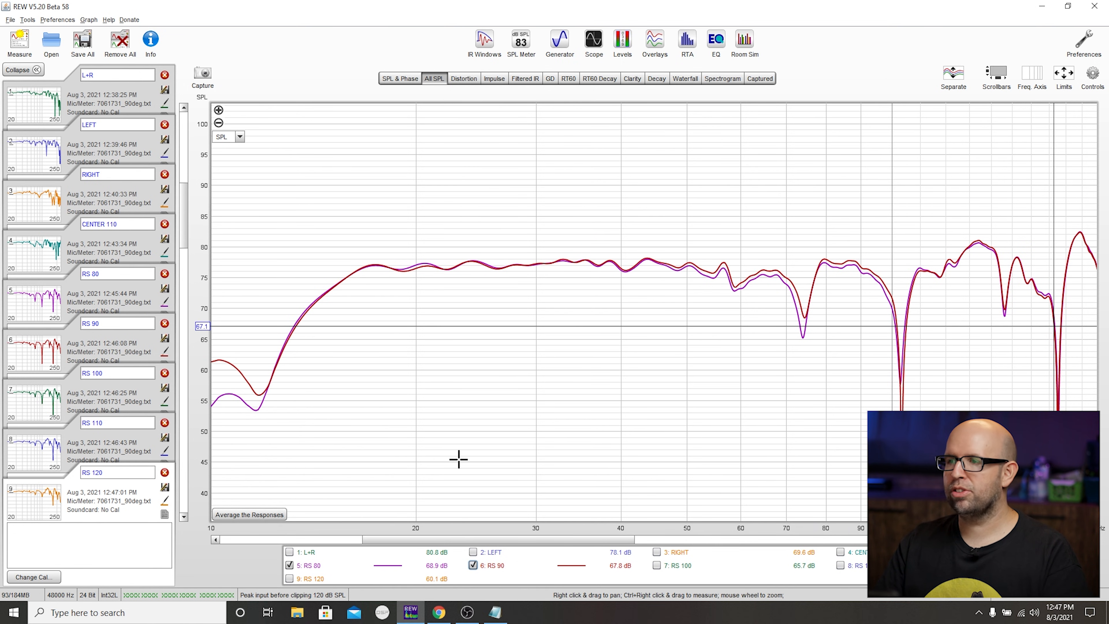
left_click(289, 565)
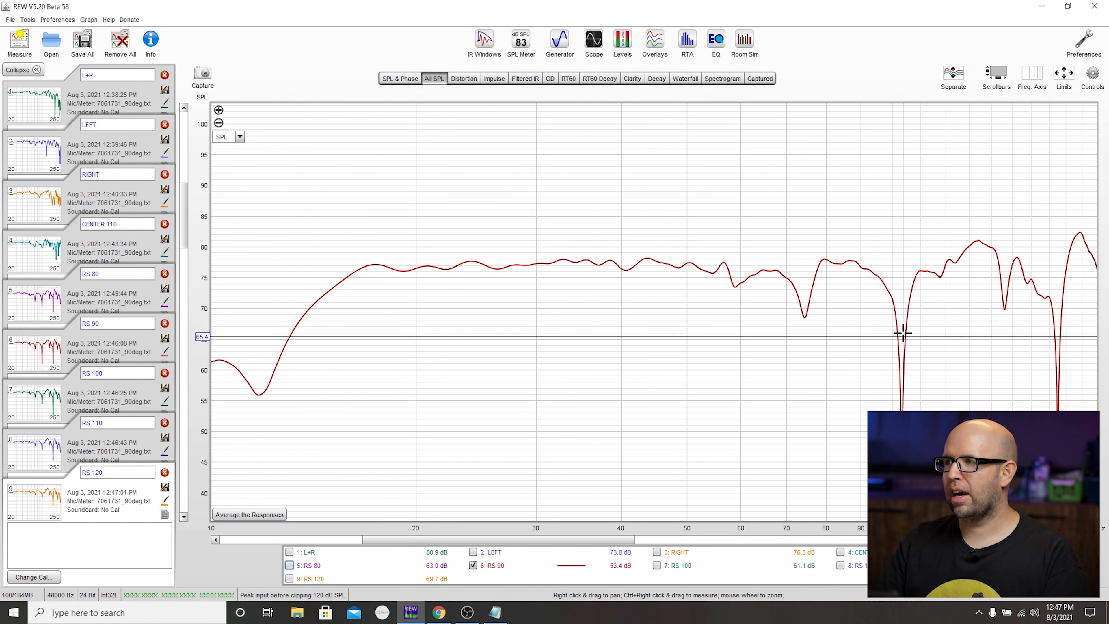
left_click(680, 570)
left_click(494, 569)
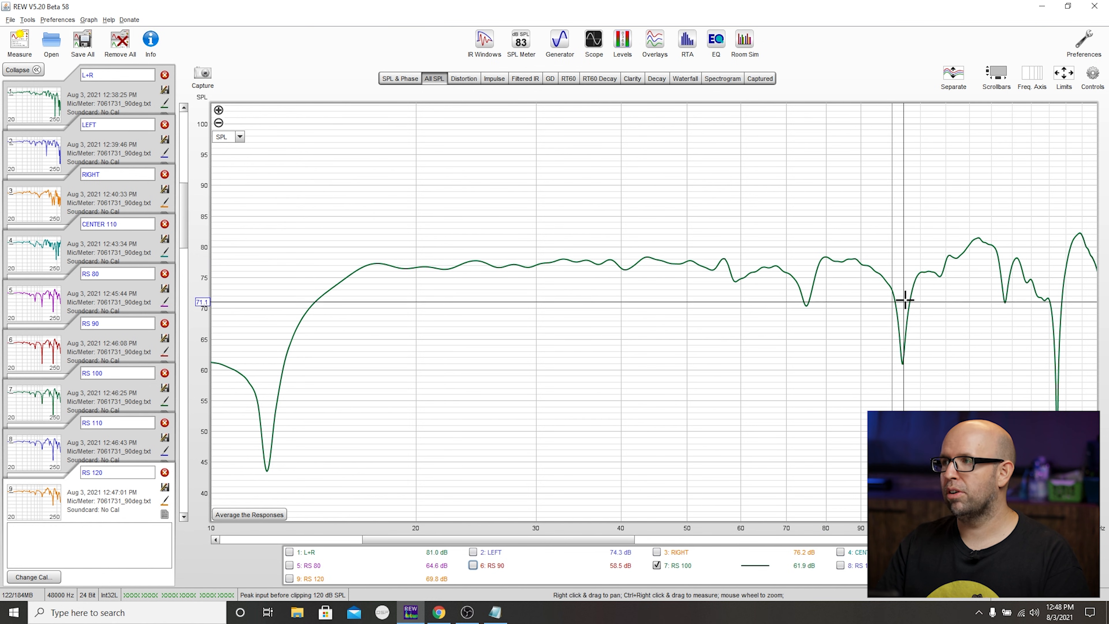
- Compare the RS 100, RS 110 and RS 120 traces, overlaying the last two before leaving only RS 110 displayed
left_click_drag(1042, 265, 1060, 281)
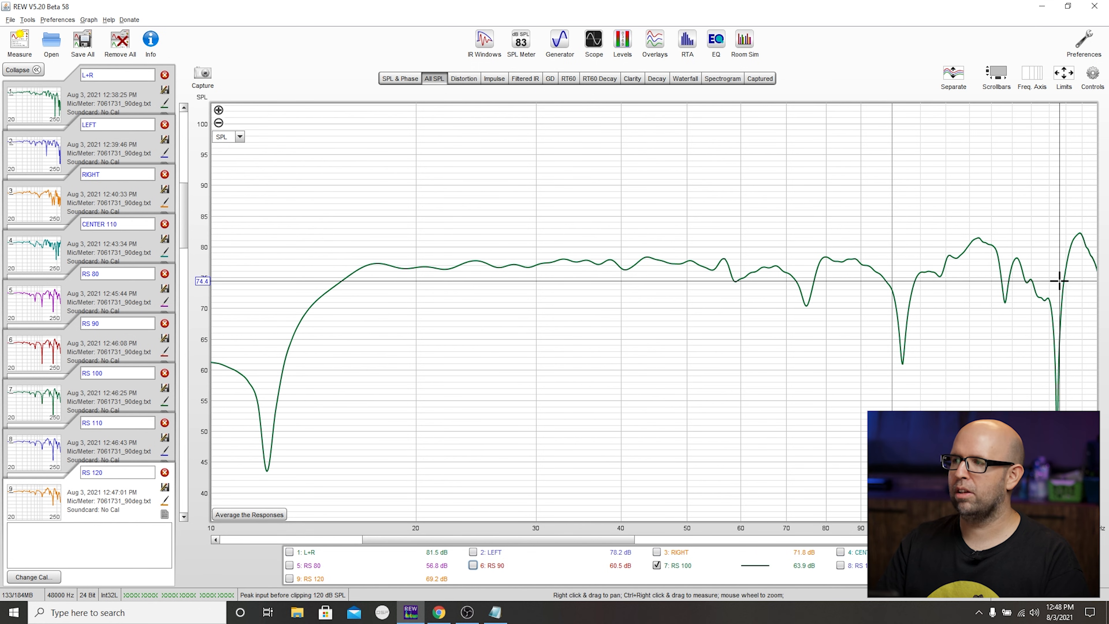
left_click(862, 566)
left_click(679, 567)
mouse_move(919, 272)
left_mouse_down()
mouse_move(792, 257)
mouse_move(890, 257)
left_mouse_up()
left_click(319, 580)
left_click(851, 567)
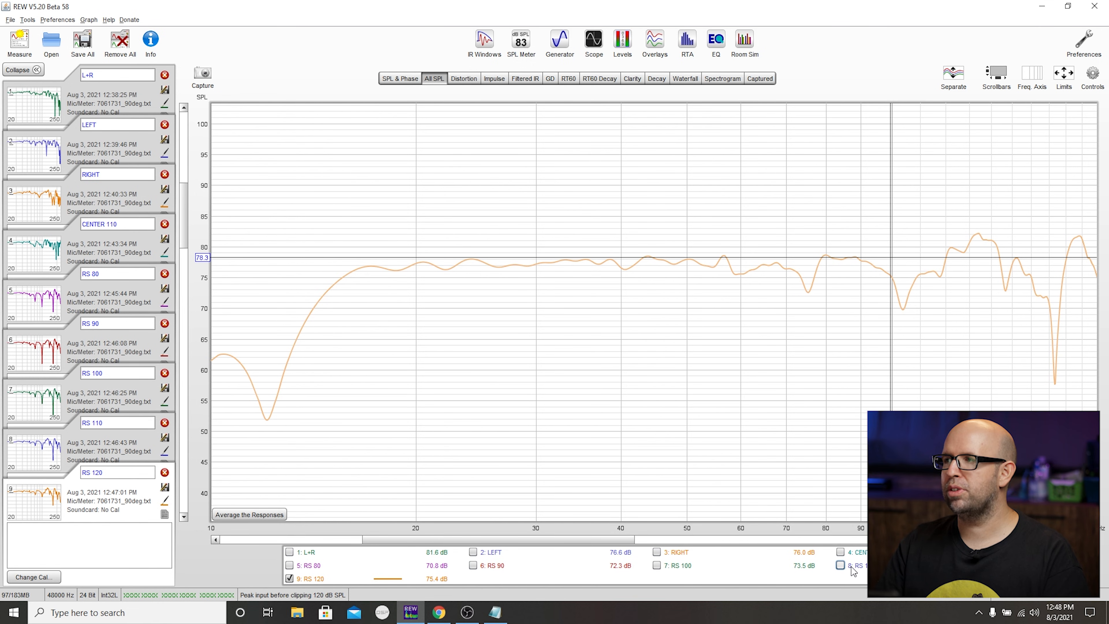
left_click(851, 567)
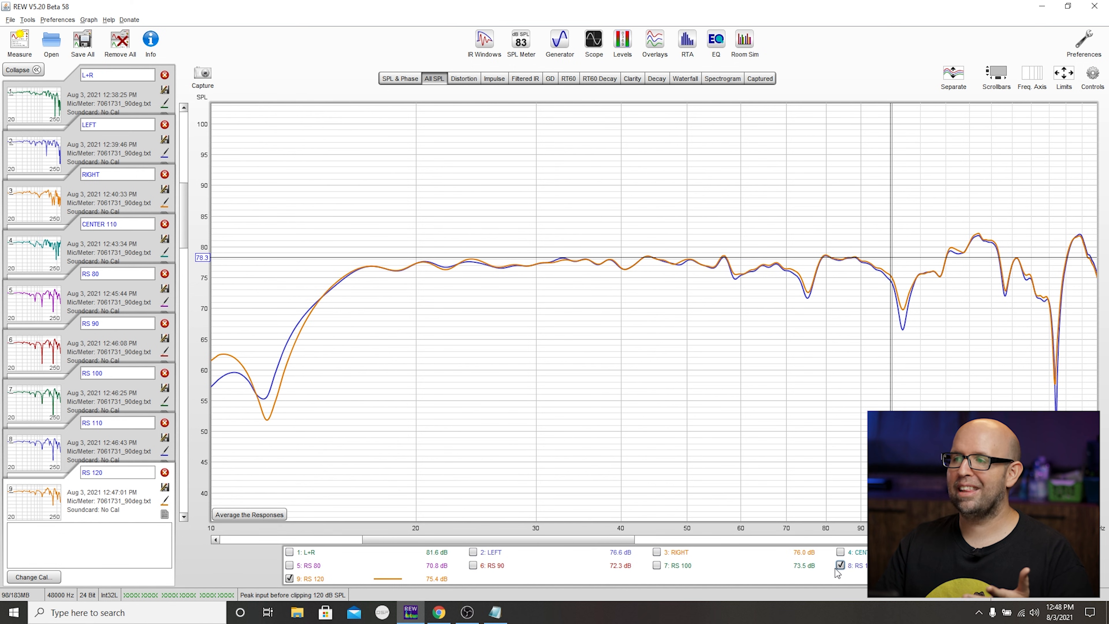
left_click(289, 579)
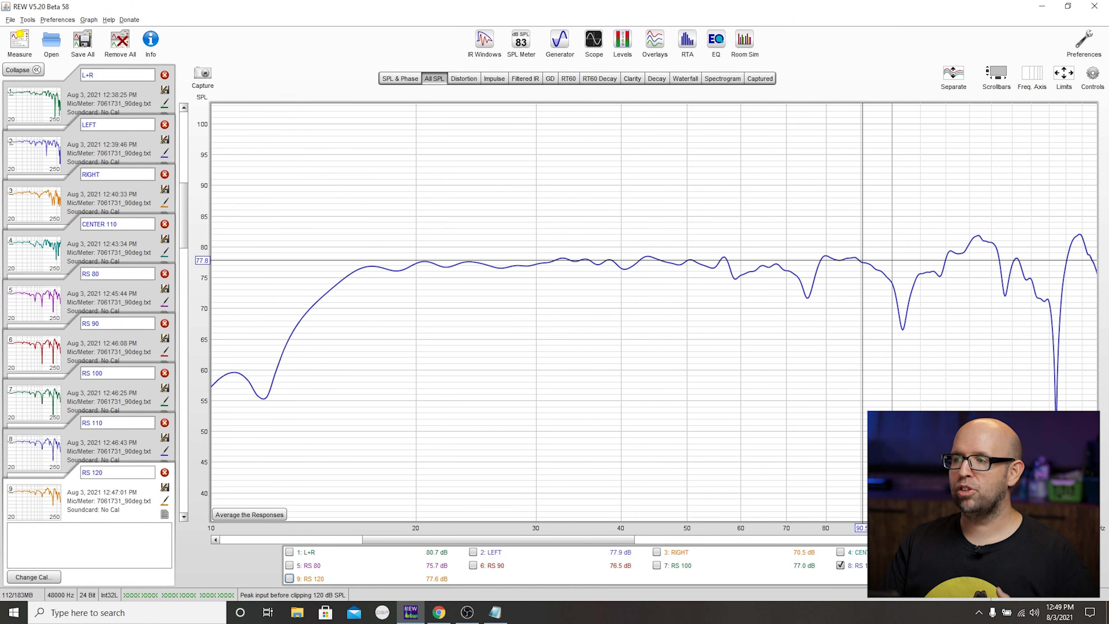
- Set the Surround crossover to 110Hz in the receiver's web setup page and return to REW
left_click(441, 612)
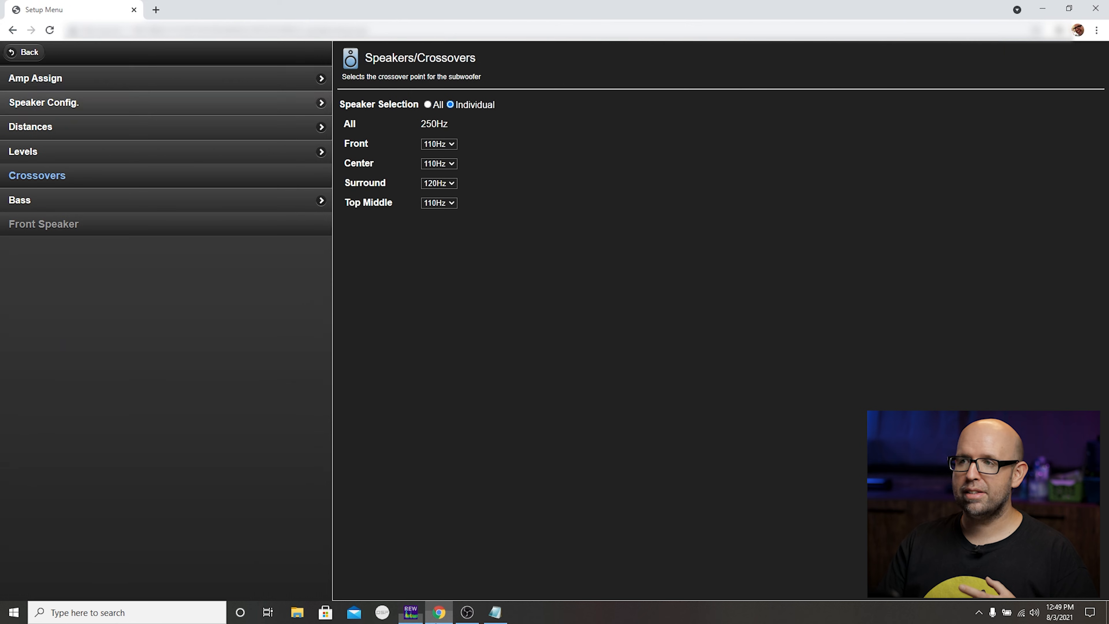
left_click(438, 184)
left_click(437, 241)
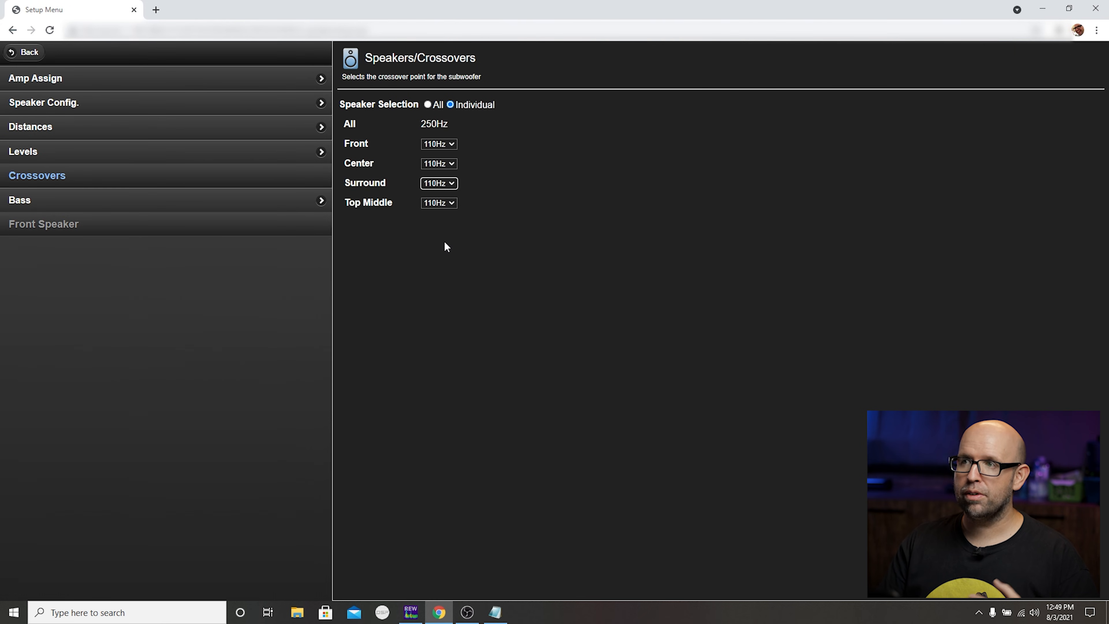
key("alt+Tab")
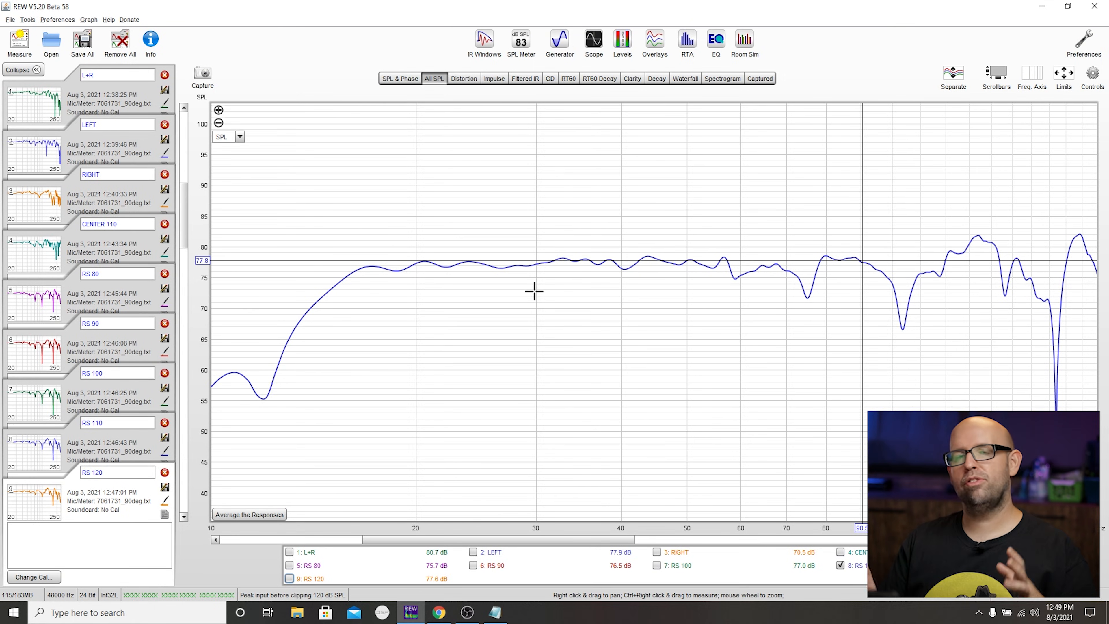